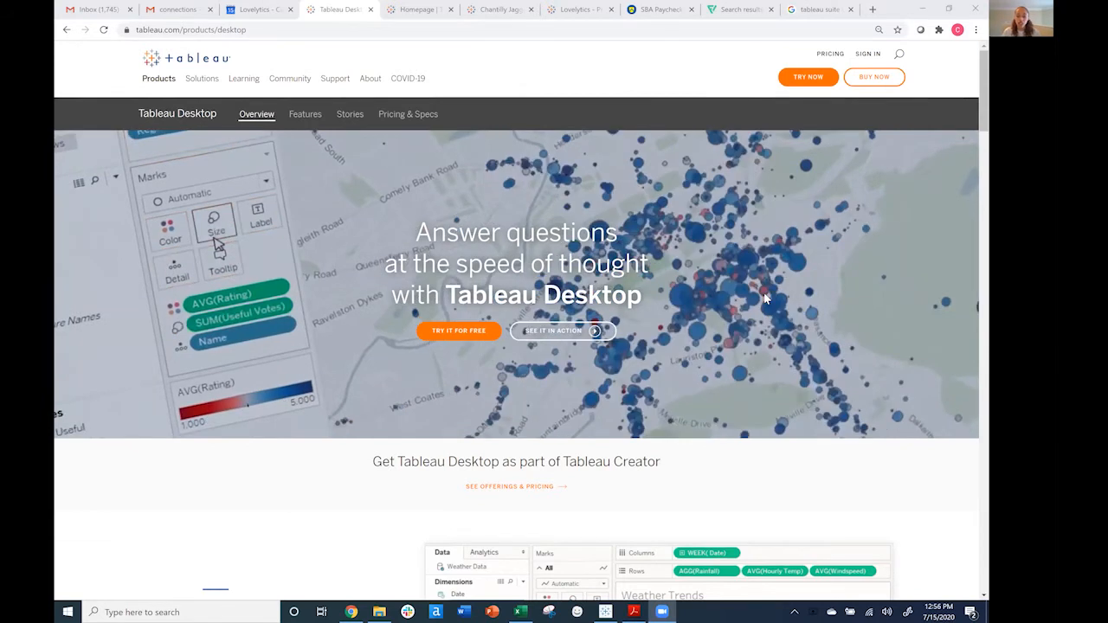
Step: Look through the Tableau Desktop product page, including the sections on actionable insights and connecting to more data
scroll(763, 293, "down", 1)
scroll(764, 299, "down", 4)
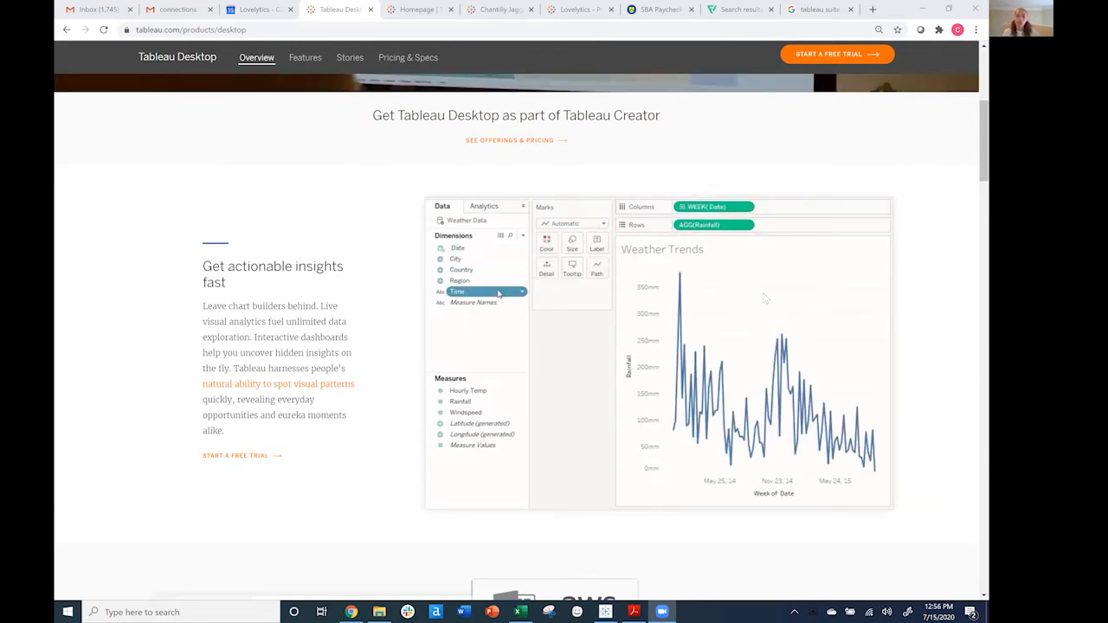
scroll(763, 298, "down", 1)
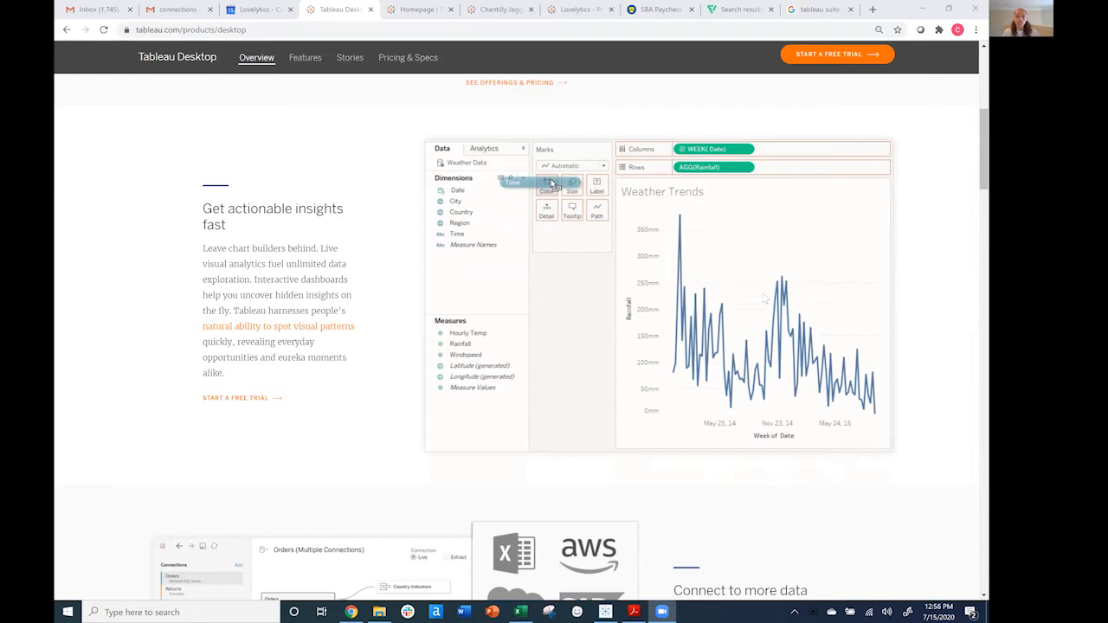
scroll(763, 299, "down", 3)
scroll(764, 299, "down", 3)
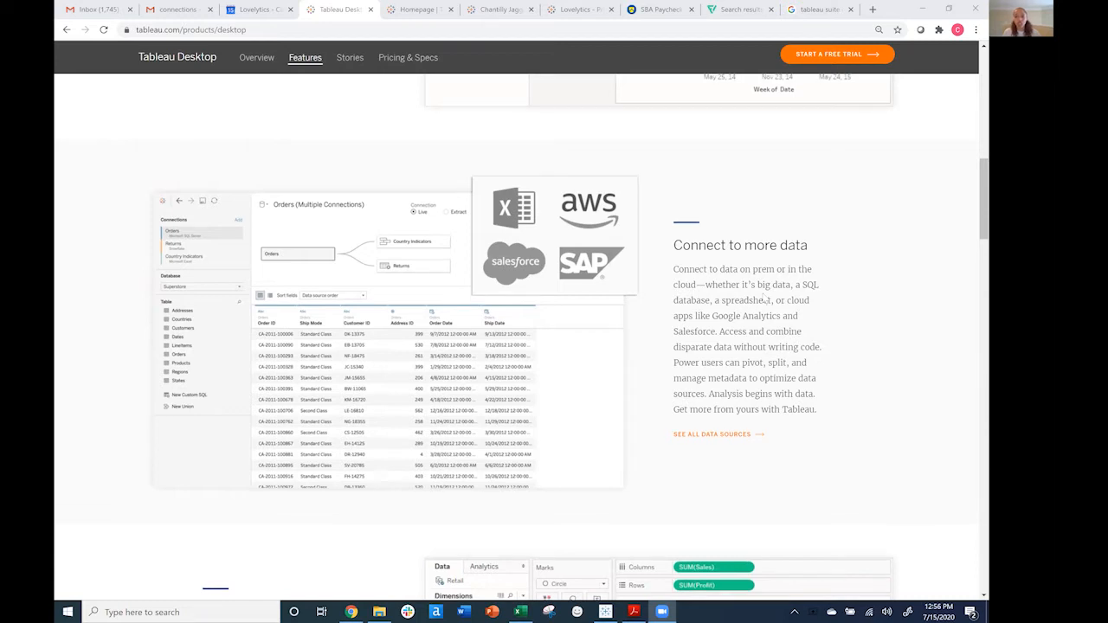
scroll(765, 299, "up", 5)
scroll(762, 291, "up", 4)
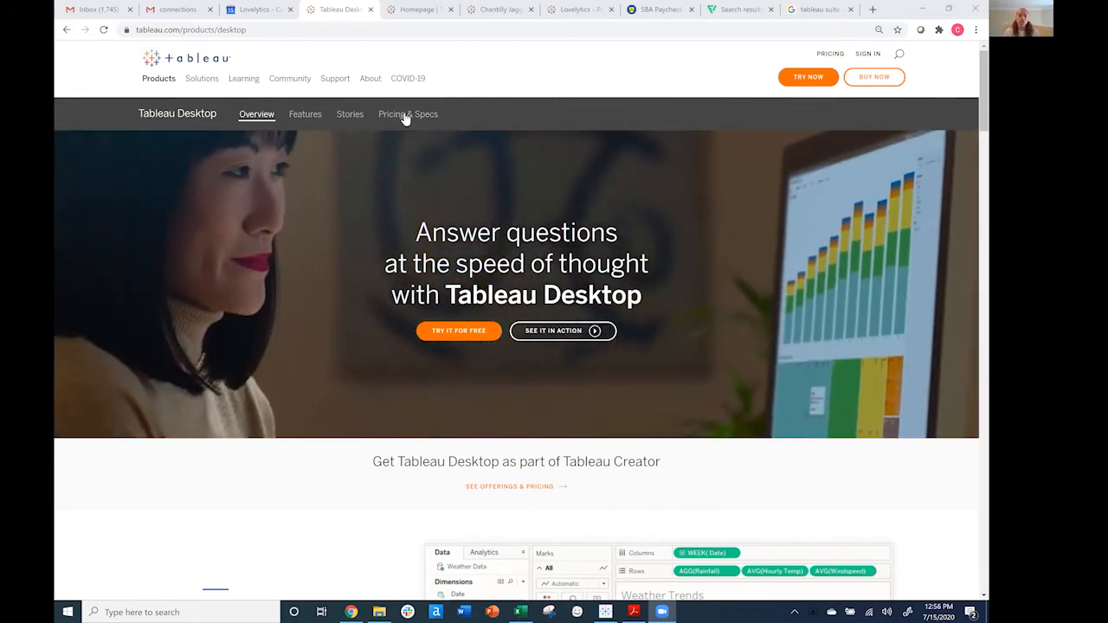
Step: View the Tableau Public homepage and browse the published vizzes on the open author profile
key("ctrl+Tab")
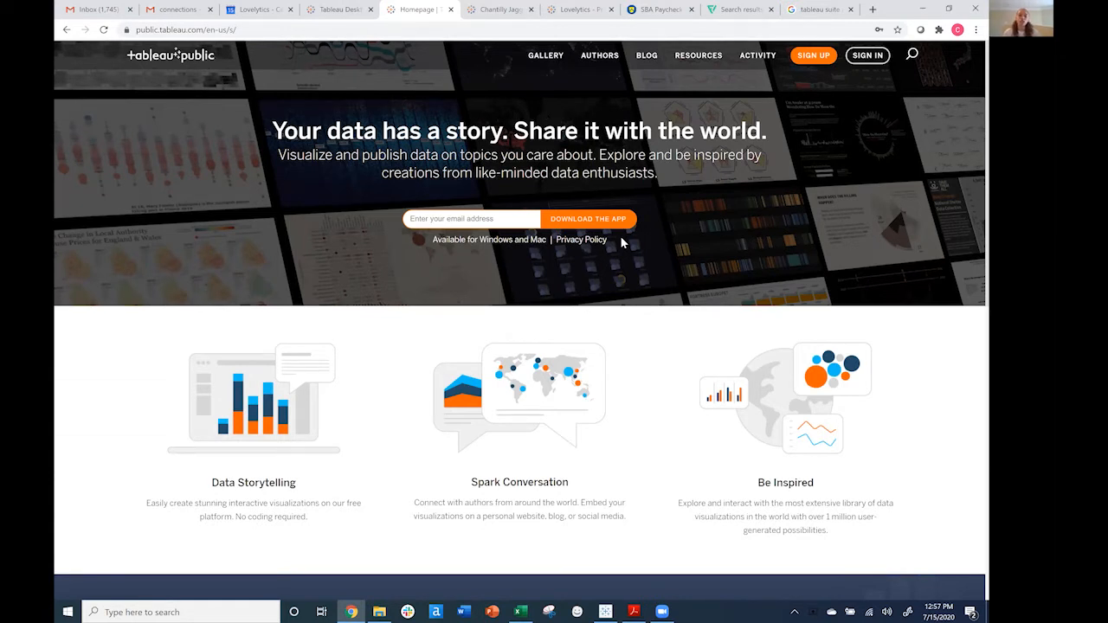
left_click(526, 17)
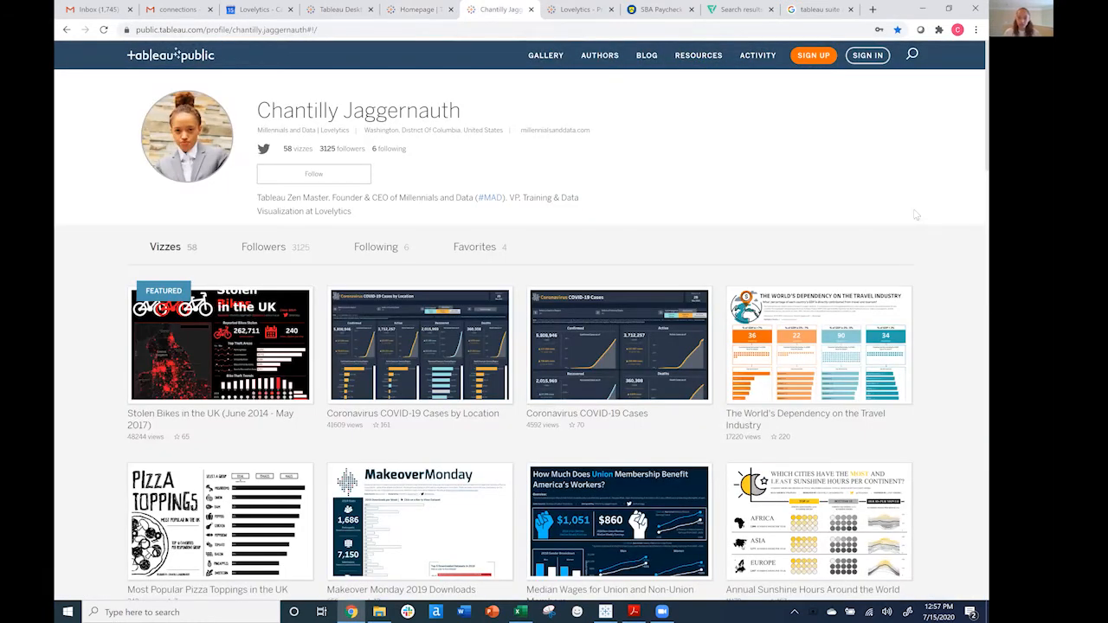
scroll(929, 210, "down", 1)
scroll(929, 210, "up", 1)
scroll(929, 210, "down", 1)
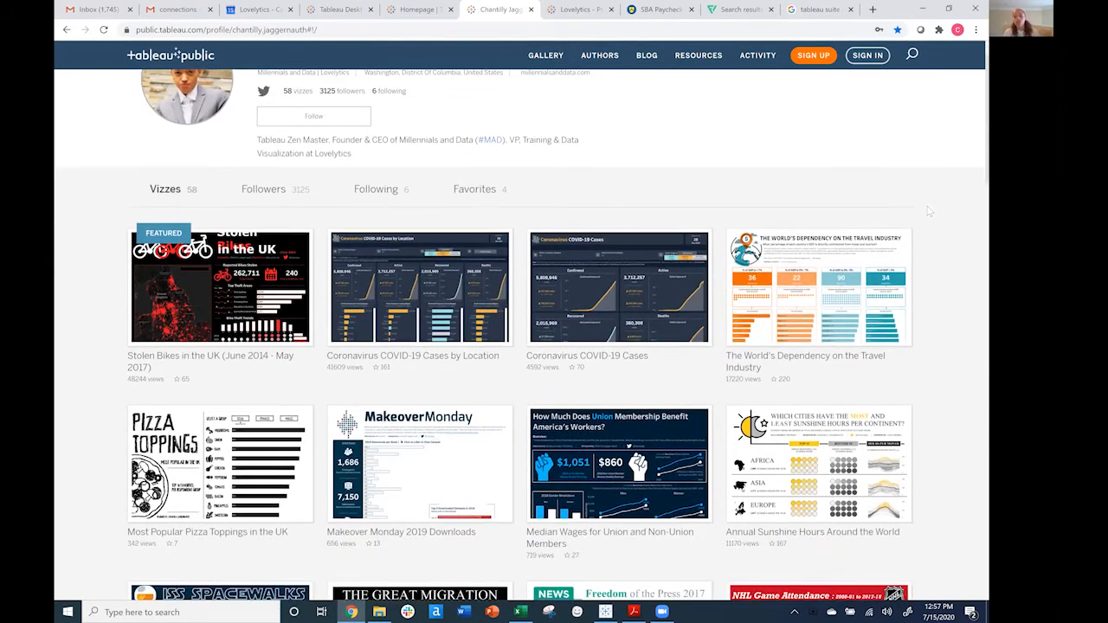
scroll(929, 210, "down", 1)
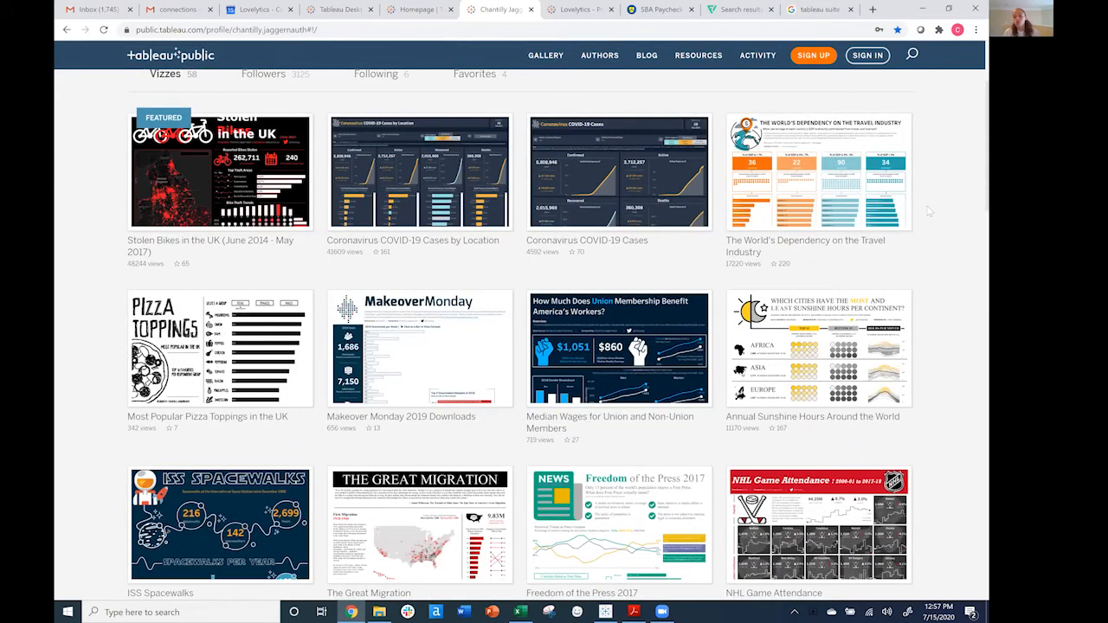
scroll(929, 211, "down", 1)
scroll(929, 210, "down", 1)
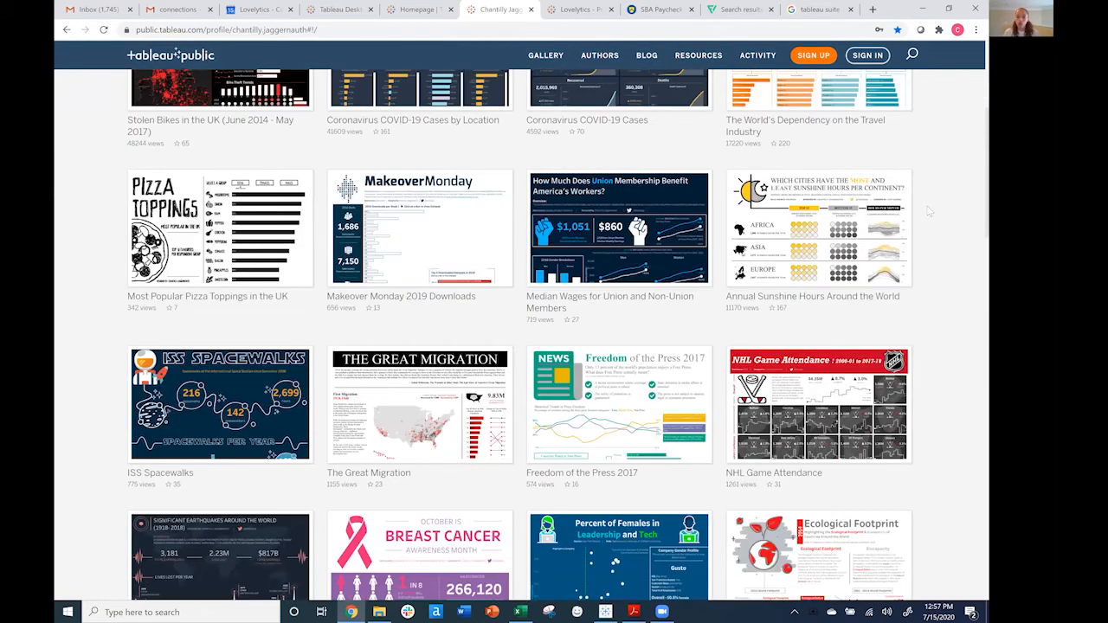
scroll(929, 210, "up", 3)
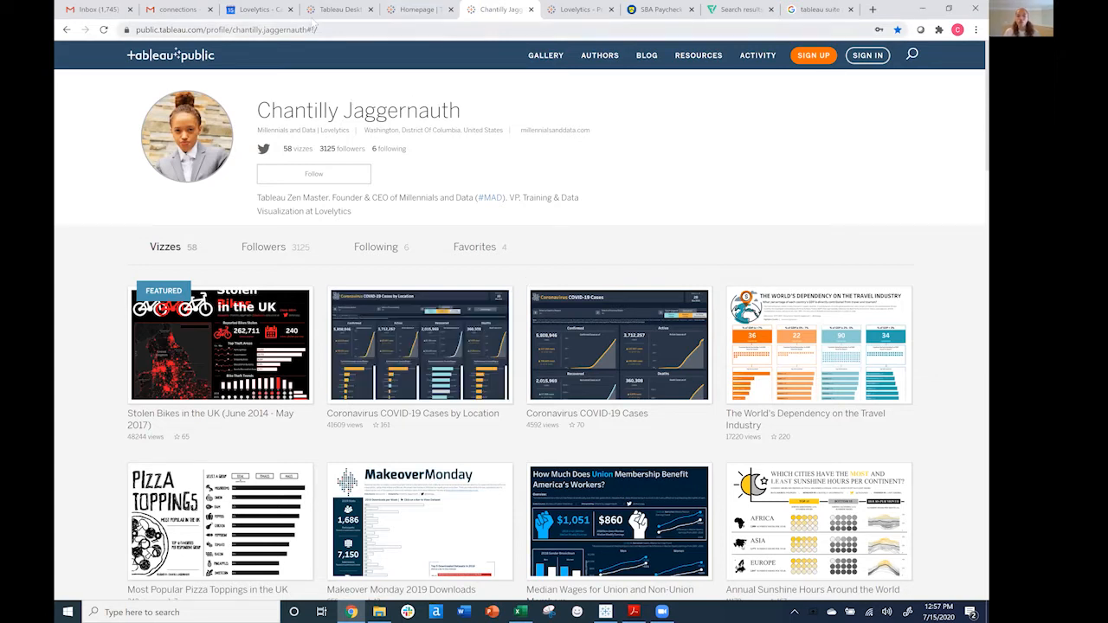
Step: Switch from the browser to Tableau Desktop and examine the full list of available server connectors
left_click(341, 10)
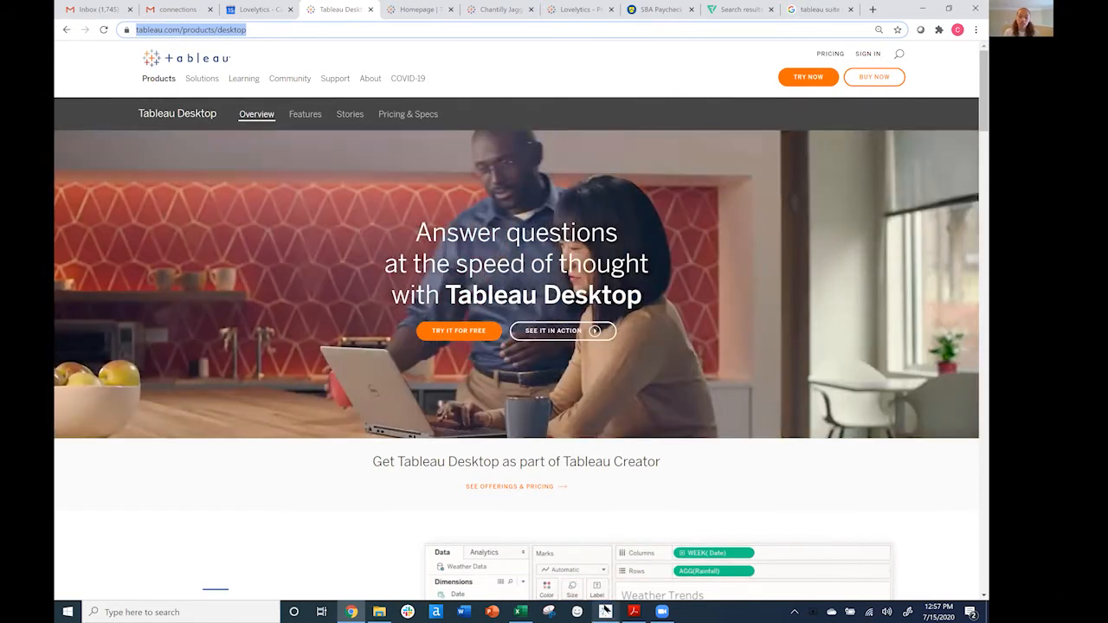
mouse_move(606, 611)
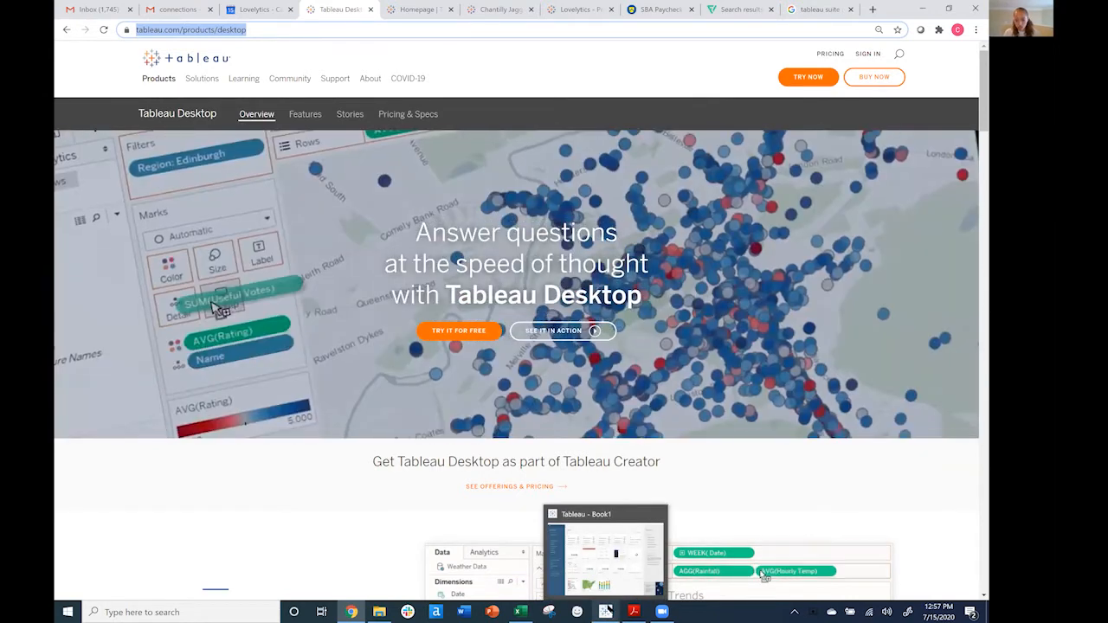
left_click(606, 612)
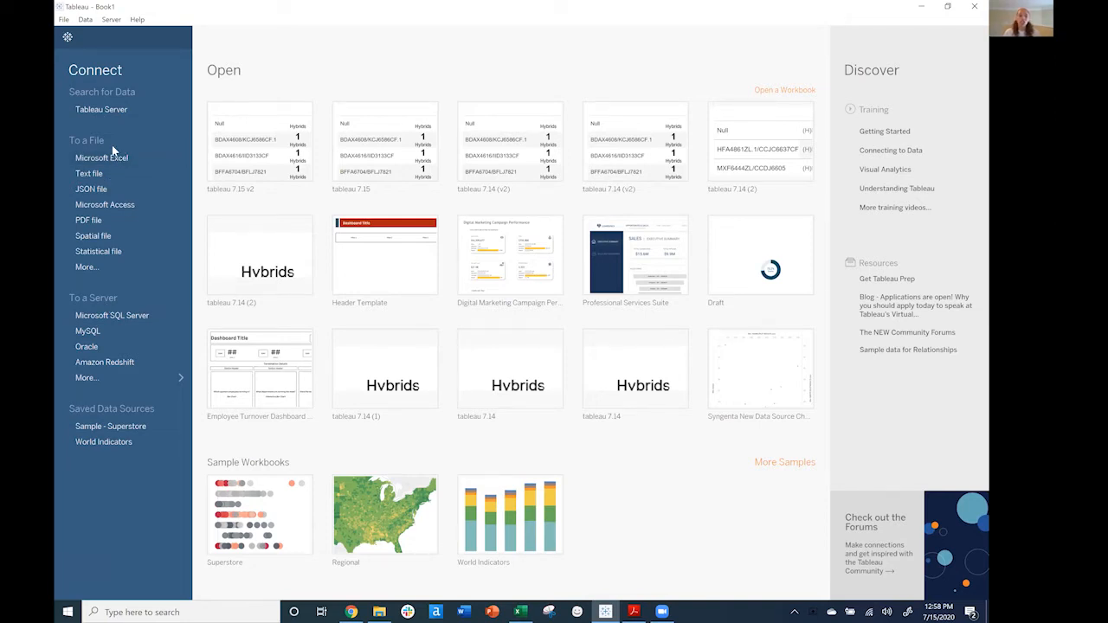
left_click(129, 382)
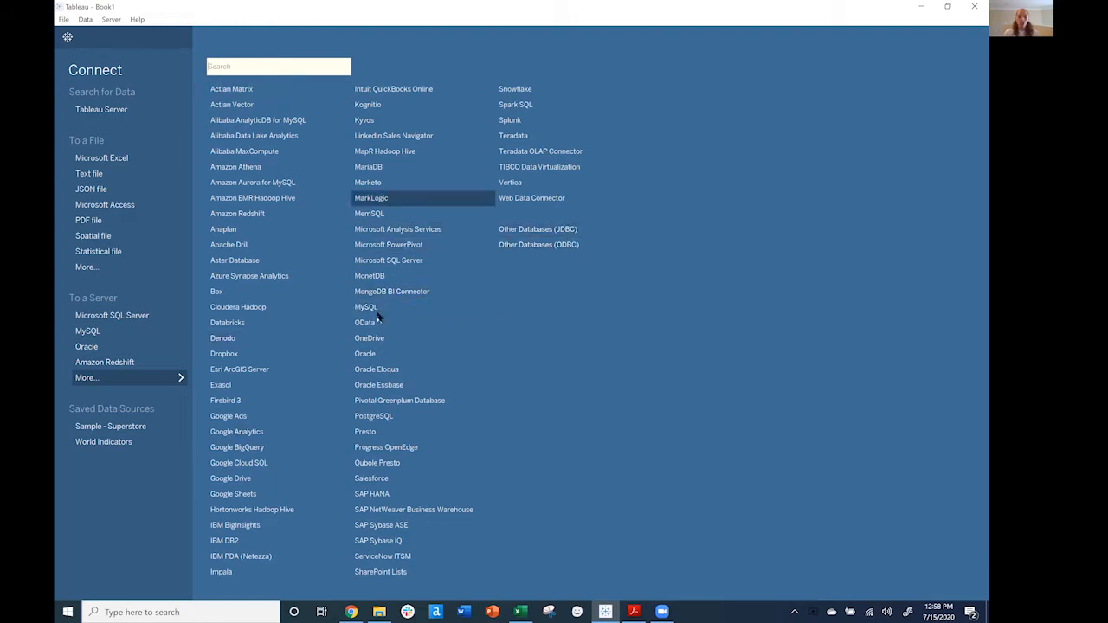
left_click(153, 380)
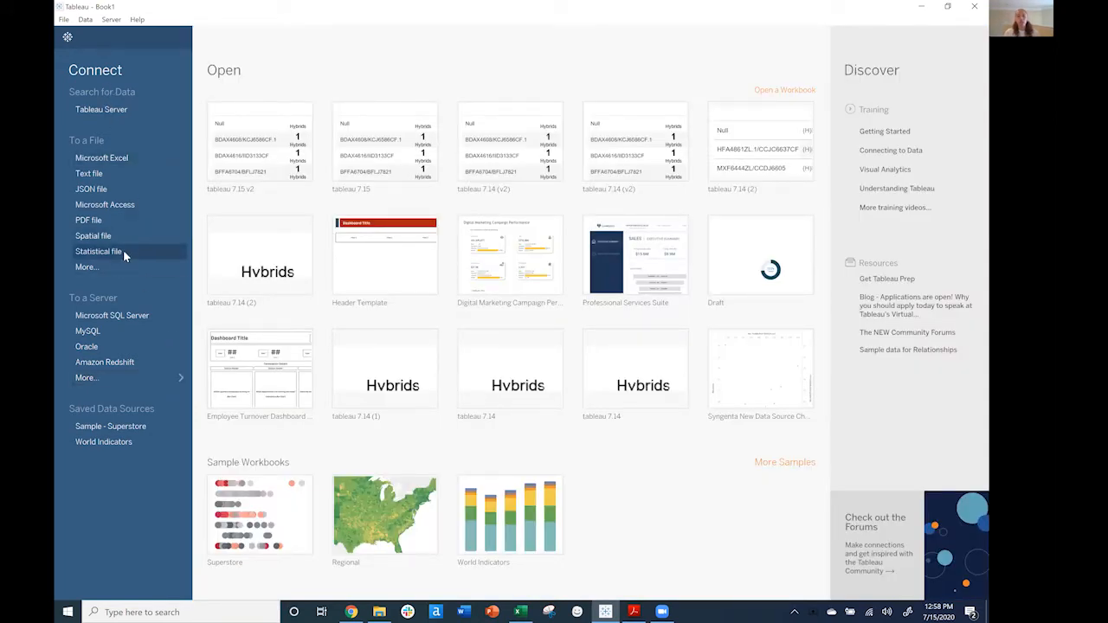
Step: Start a text file connection and browse to the National Press Foundation folder
left_click(102, 181)
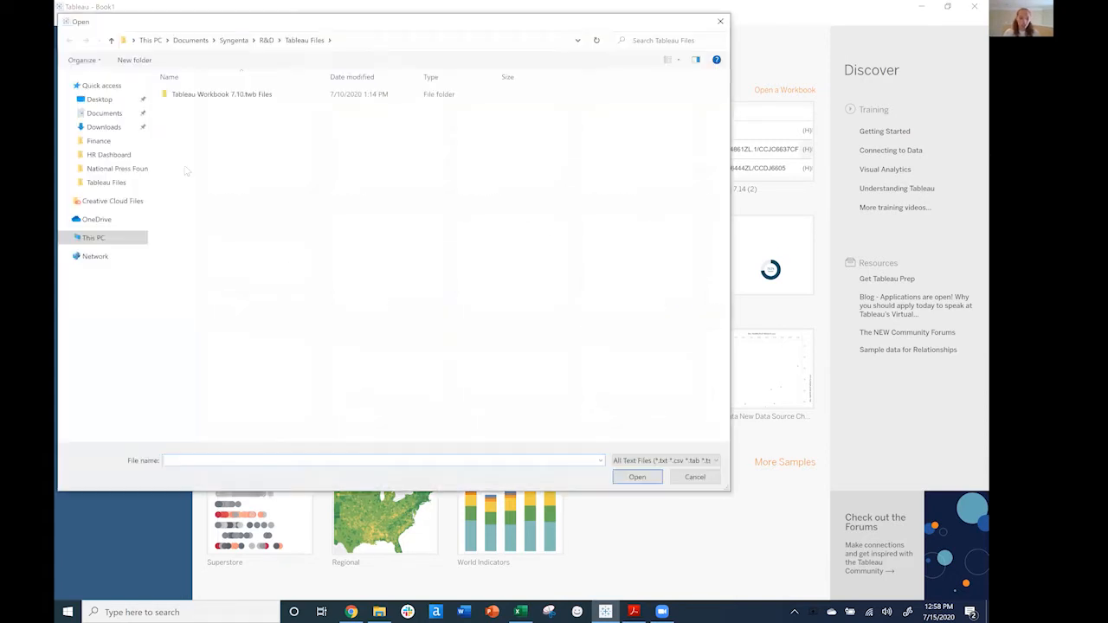
left_click(130, 169)
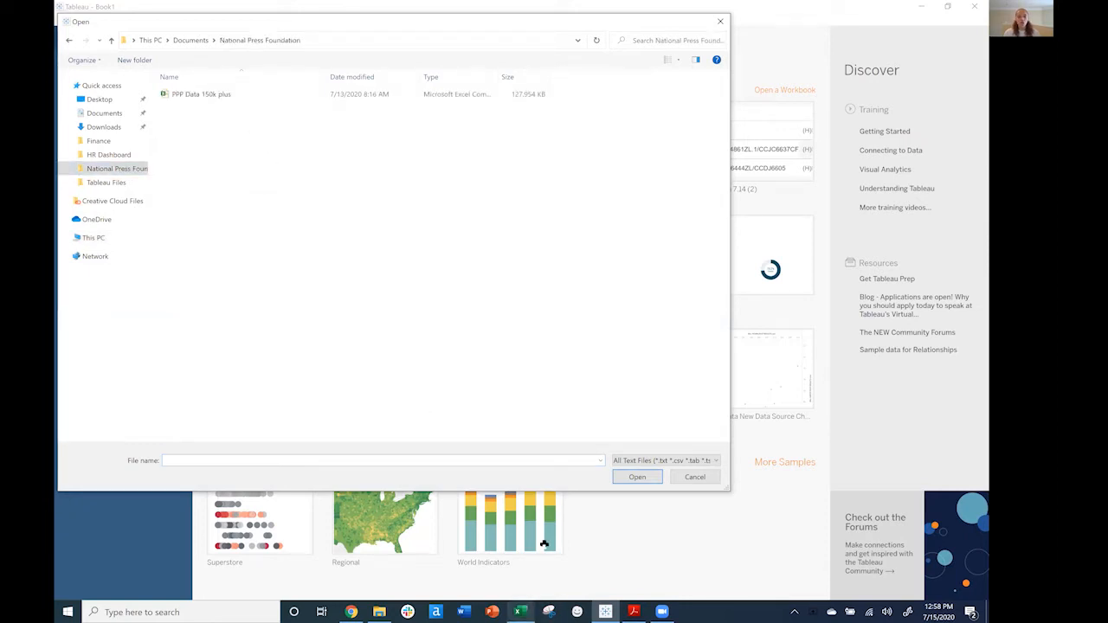
Step: Switch to the PPP Data 150k plus workbook in Excel, fit the LoanRange column's width and review the column headers through NonProfit
left_click(520, 612)
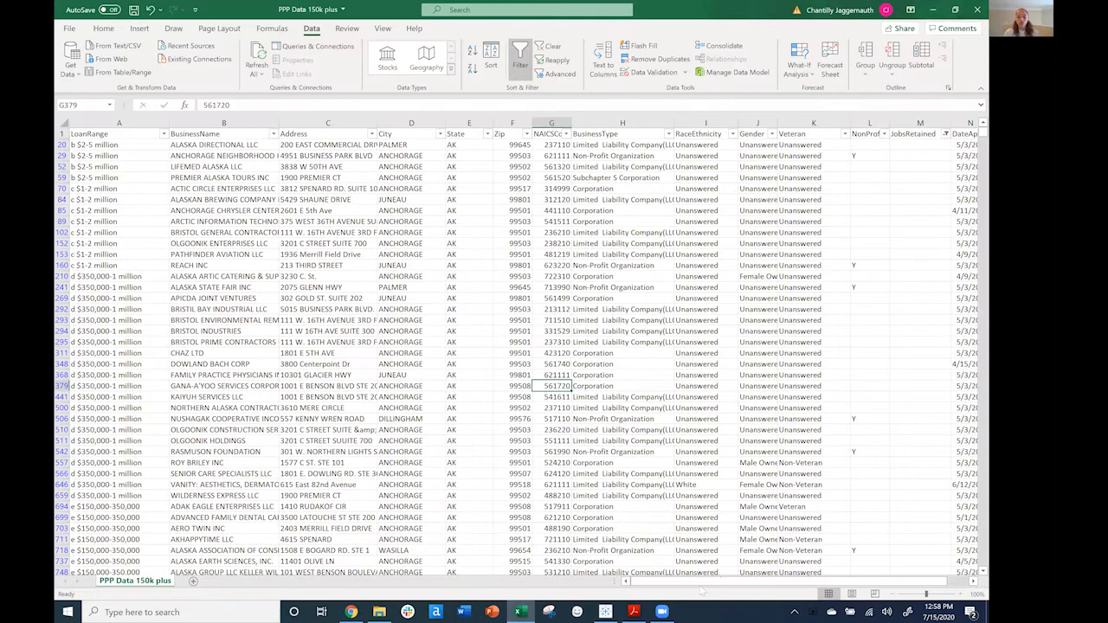
double_click(164, 126)
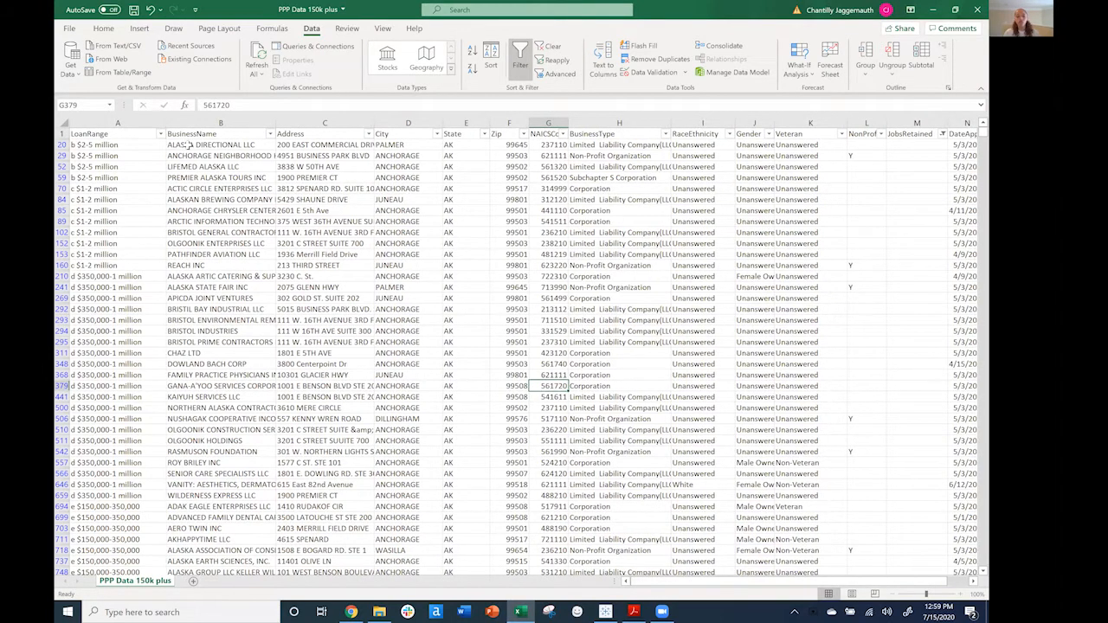
left_click(123, 135)
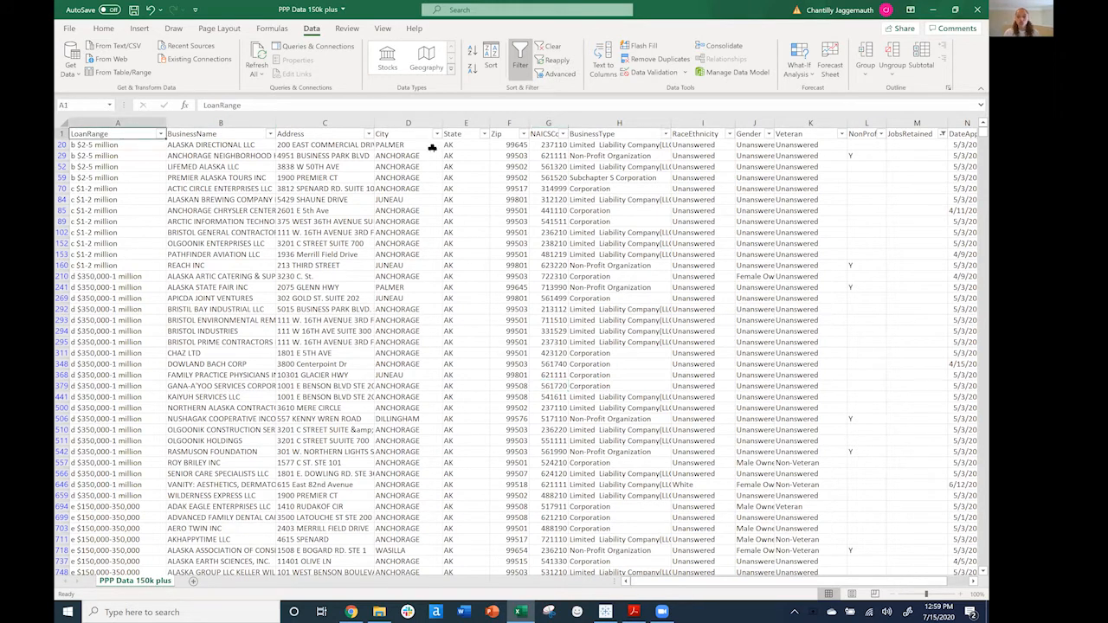
left_click(199, 135)
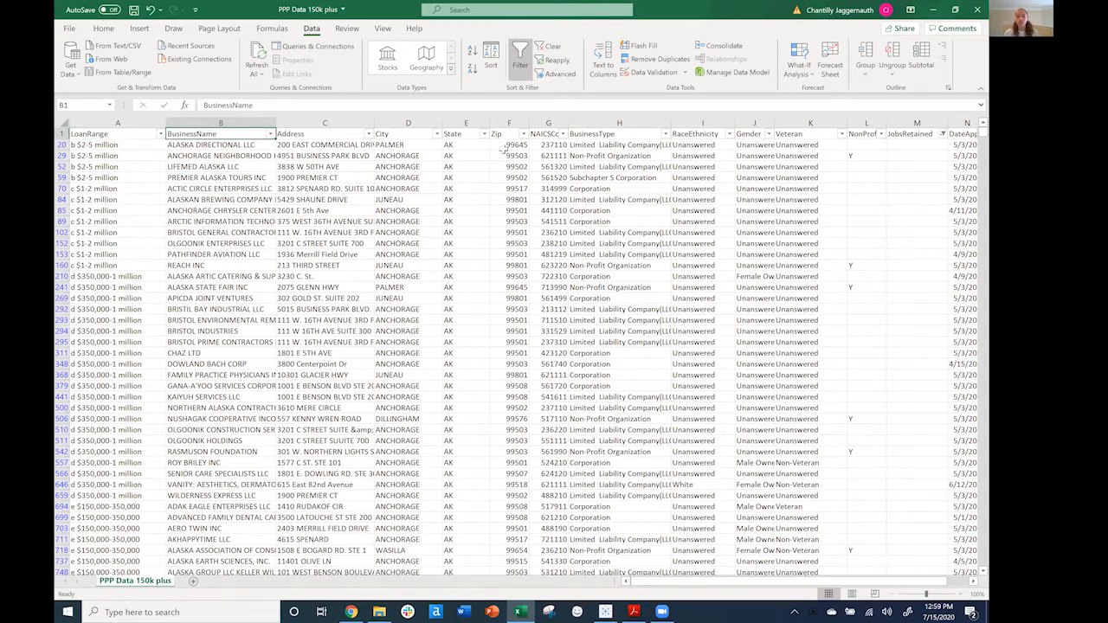
left_click(508, 156)
left_click_drag(817, 583, 820, 583)
left_click_drag(810, 318, 699, 162)
left_click(769, 135)
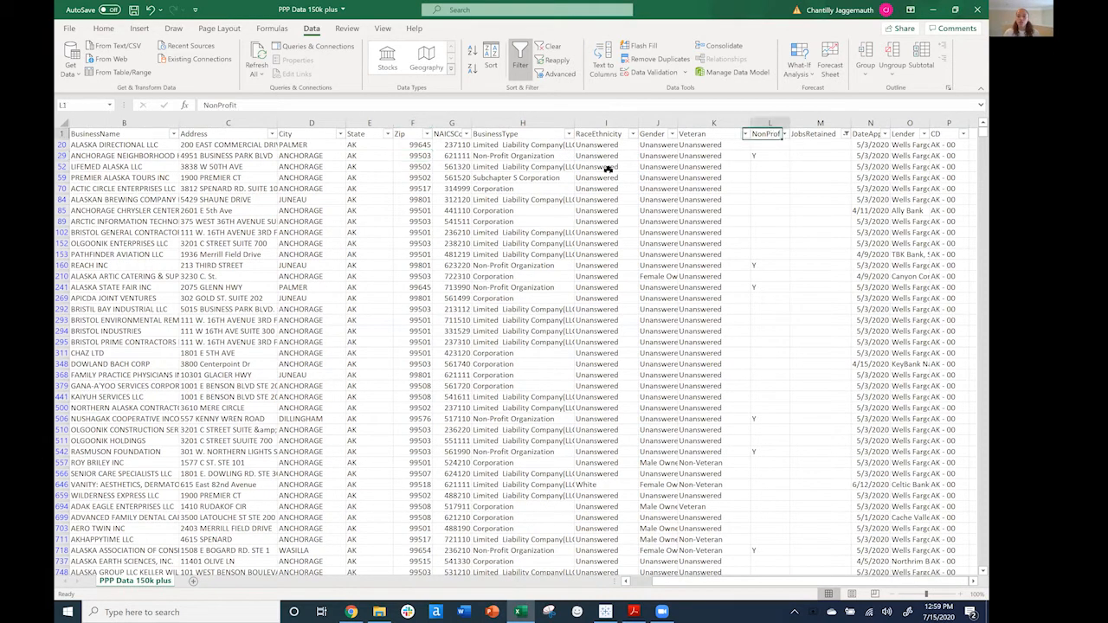
Step: Clear the filter on the JobsRetained column so that all rows are included
left_click(845, 133)
left_click(781, 428)
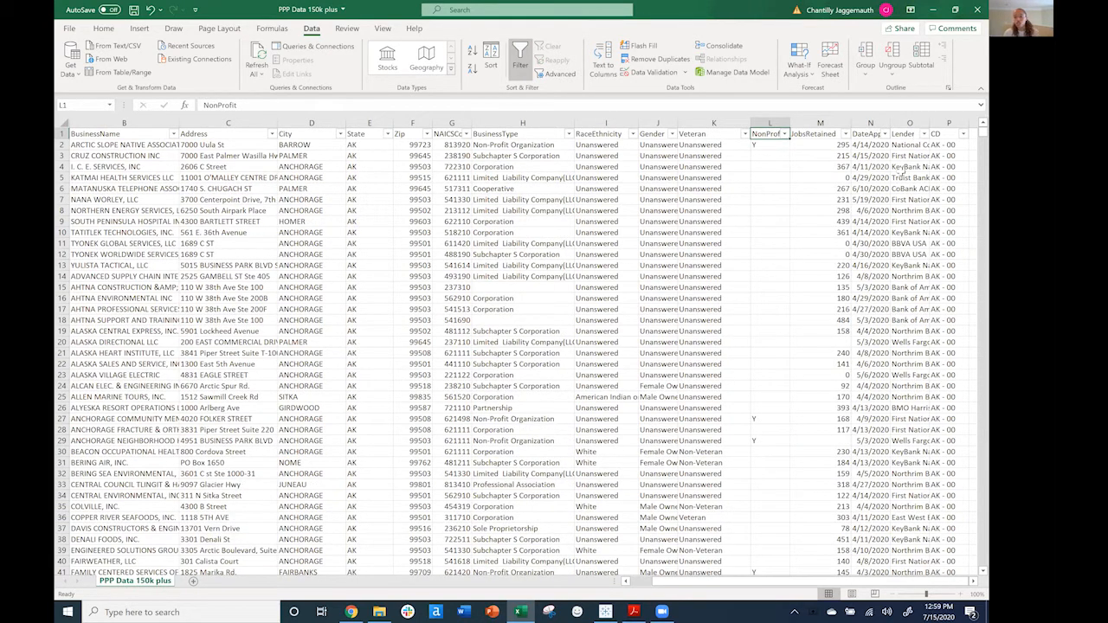
Step: Switch back to Tableau and open the PPP Data 150k plus file as the text data source
left_click(608, 611)
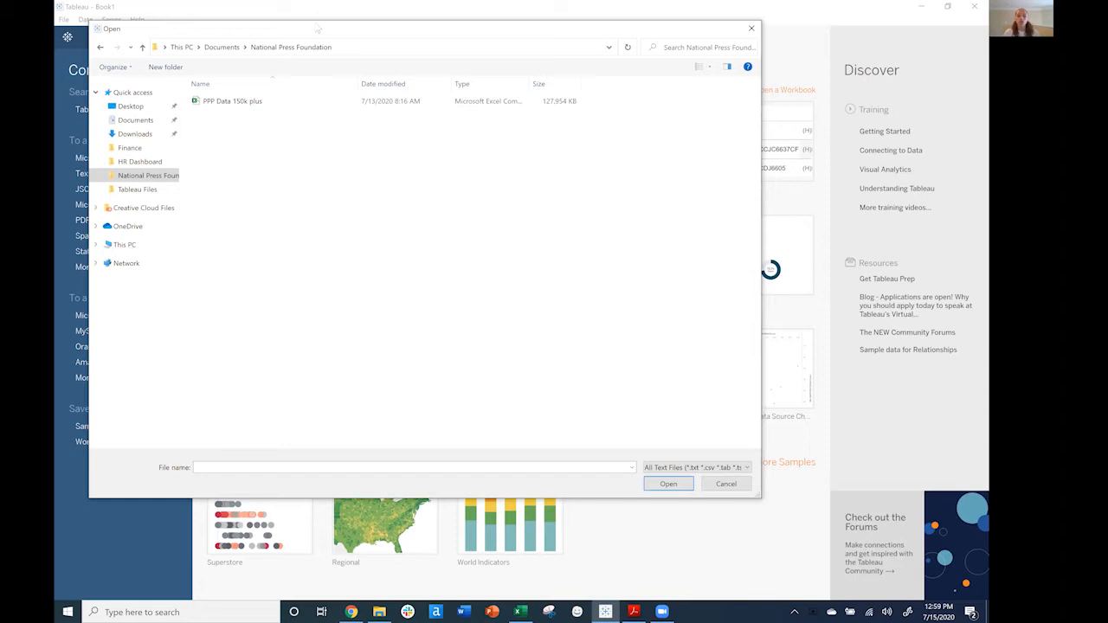
left_click_drag(318, 32, 425, 46)
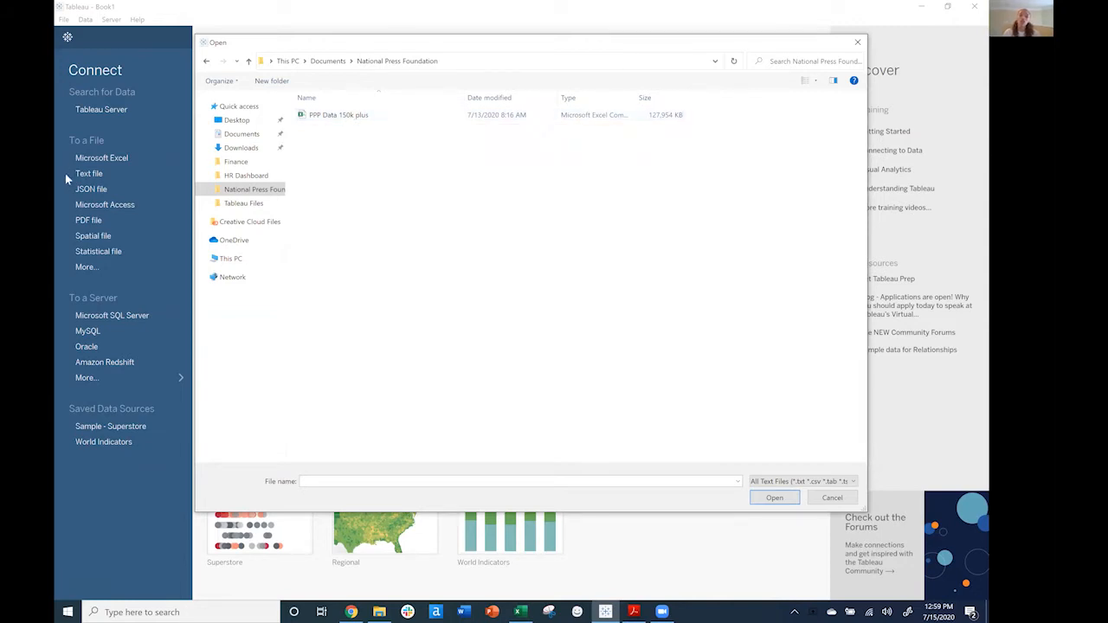
left_click(370, 118)
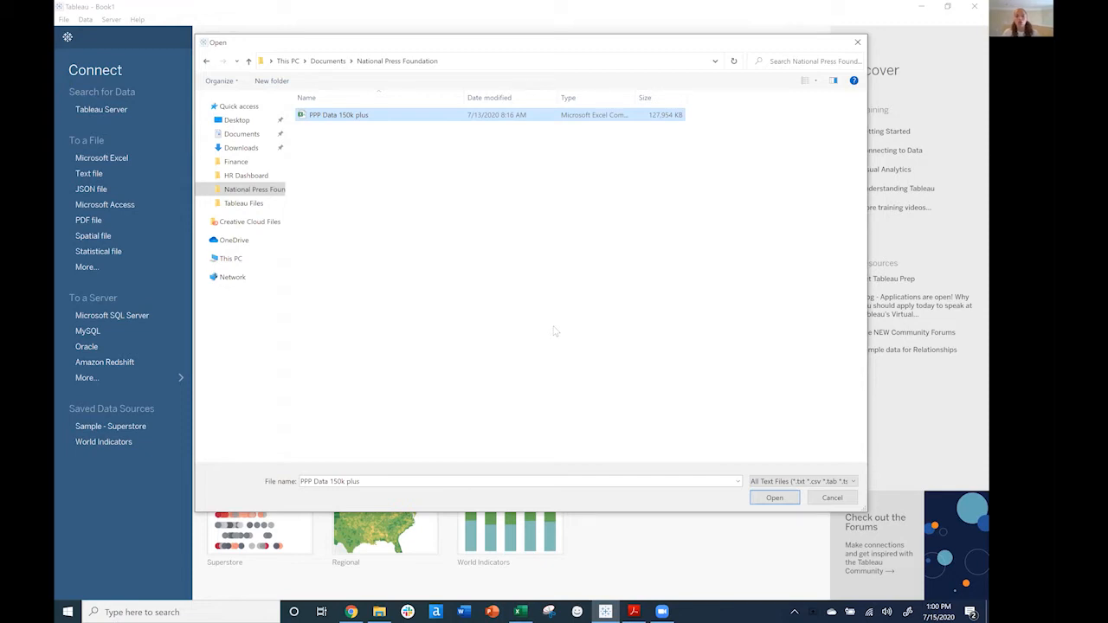
left_click(770, 499)
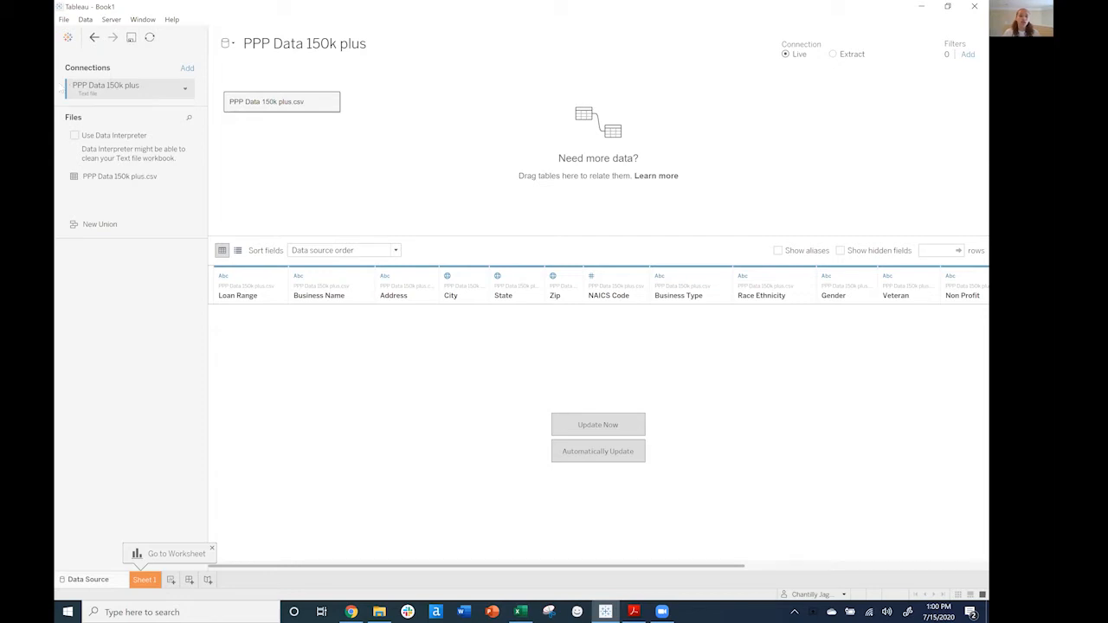
left_click(184, 90)
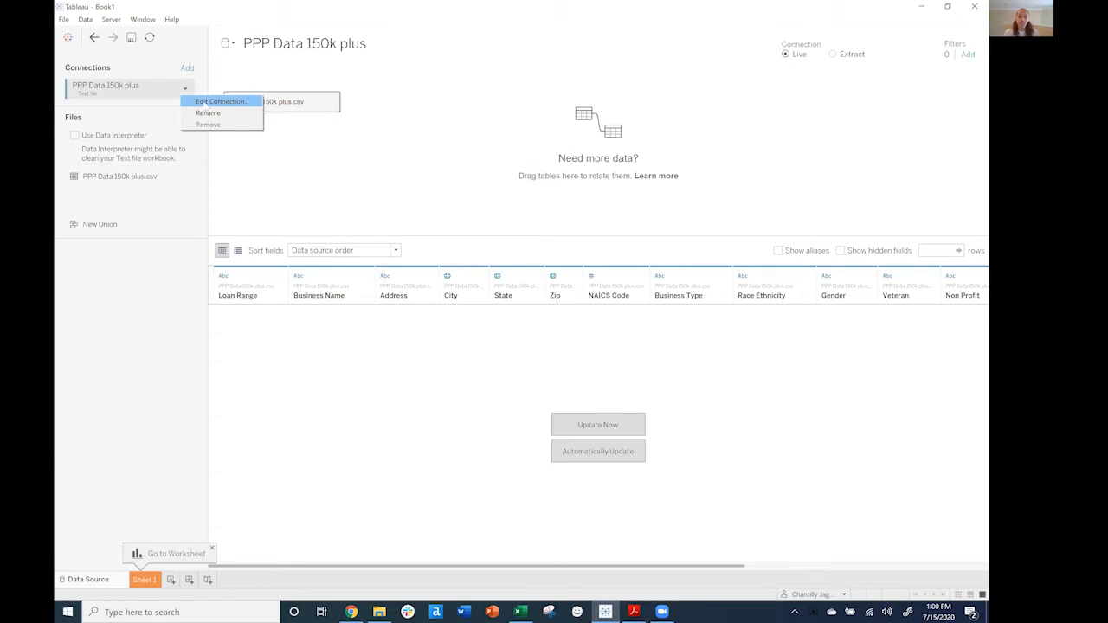
left_click(183, 92)
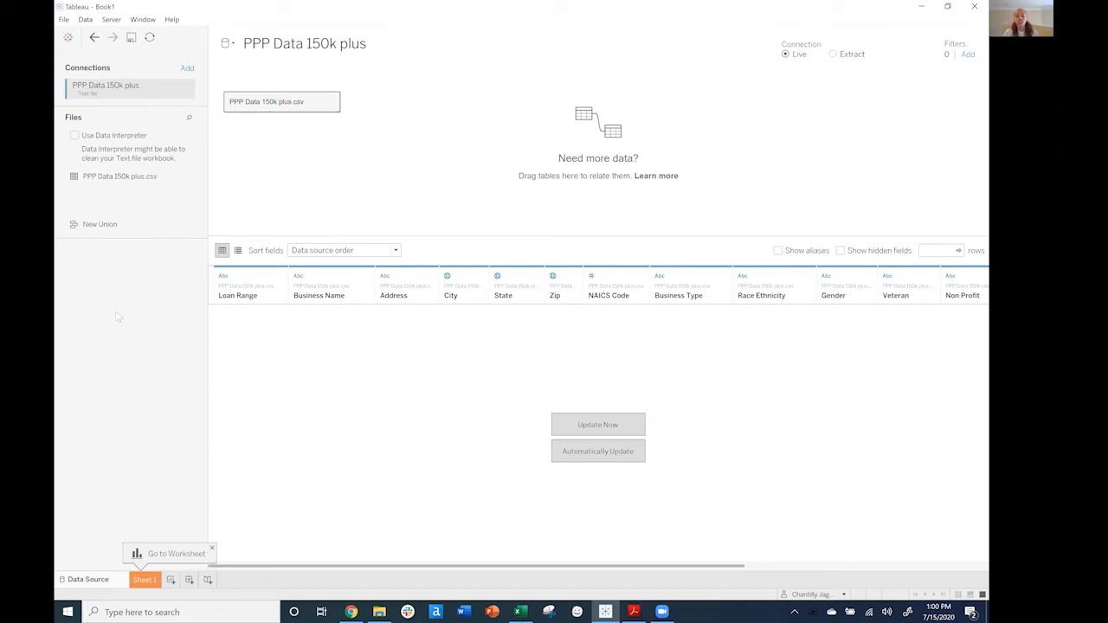
Step: Check the PPP Data 150k plus source file in File Explorer's National Press Foundation folder and in Excel
left_click(379, 612)
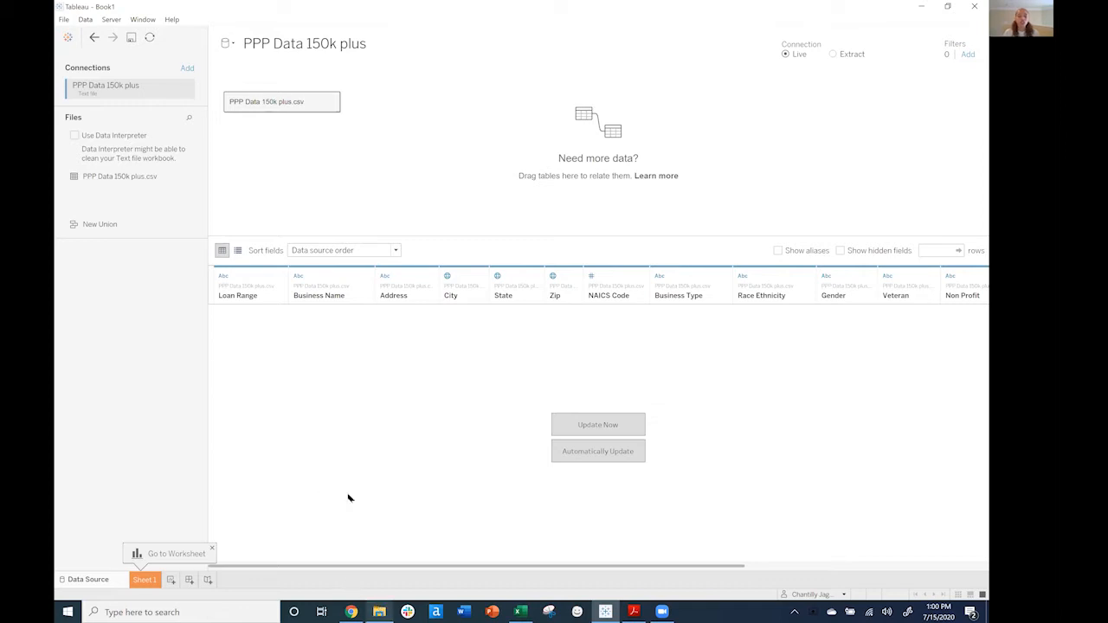
left_click(122, 205)
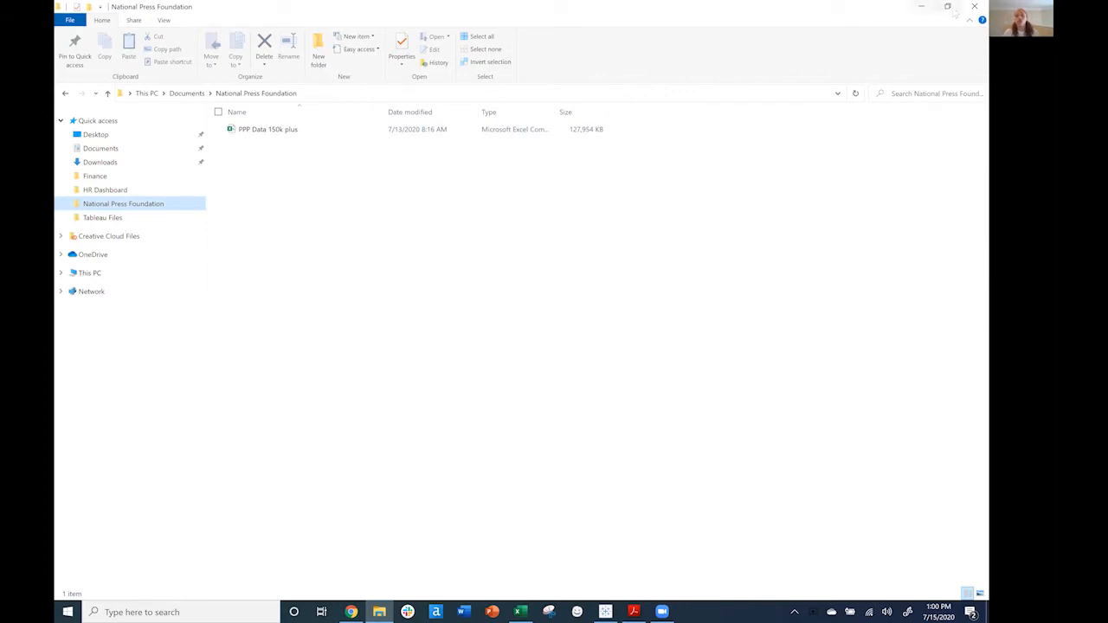
left_click(520, 612)
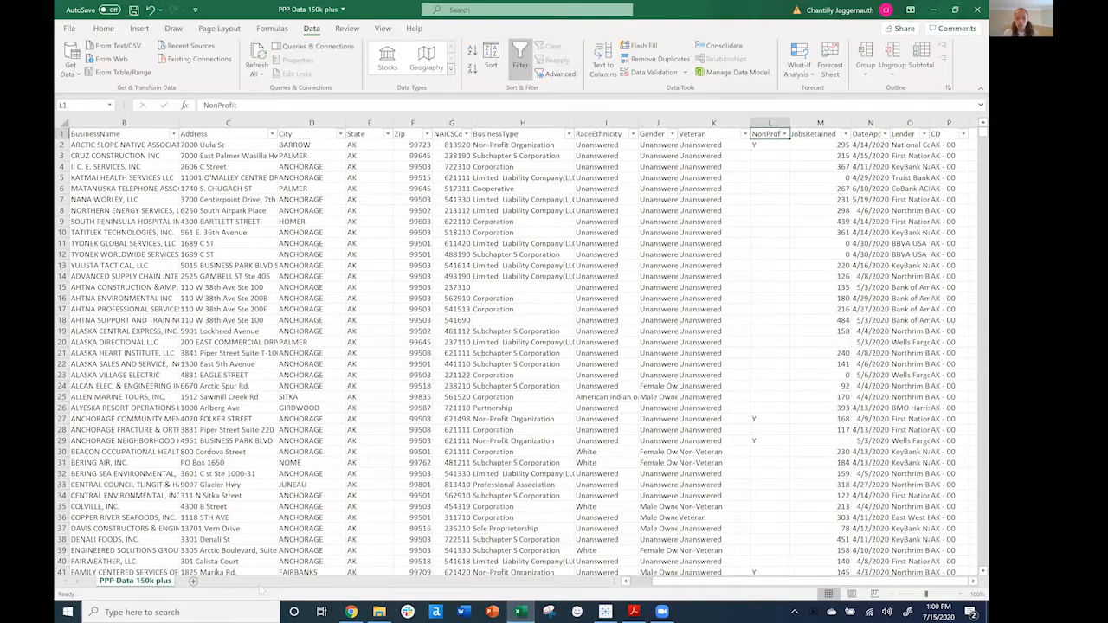
left_click(930, 9)
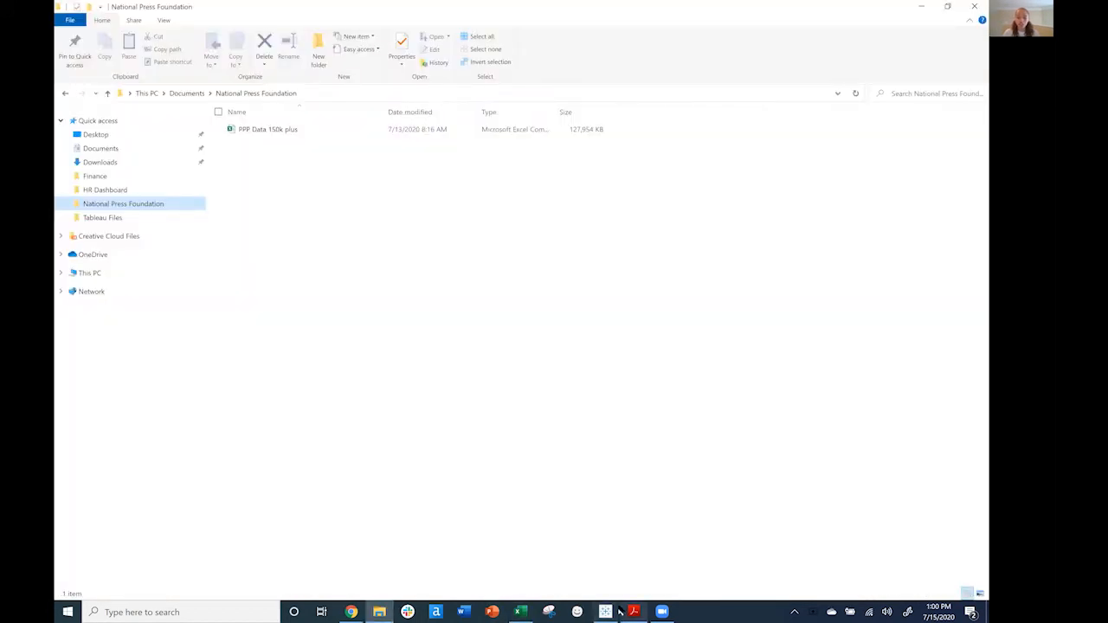
Step: Switch back to Tableau and update the data preview for PPP Data 150k plus.csv
left_click(615, 611)
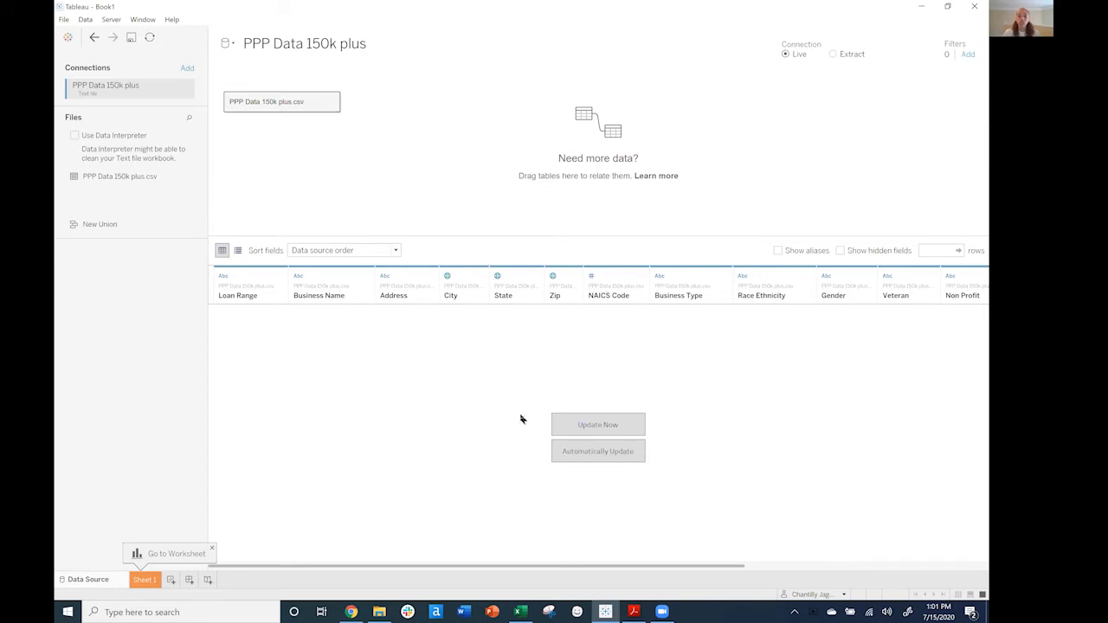
left_click(620, 430)
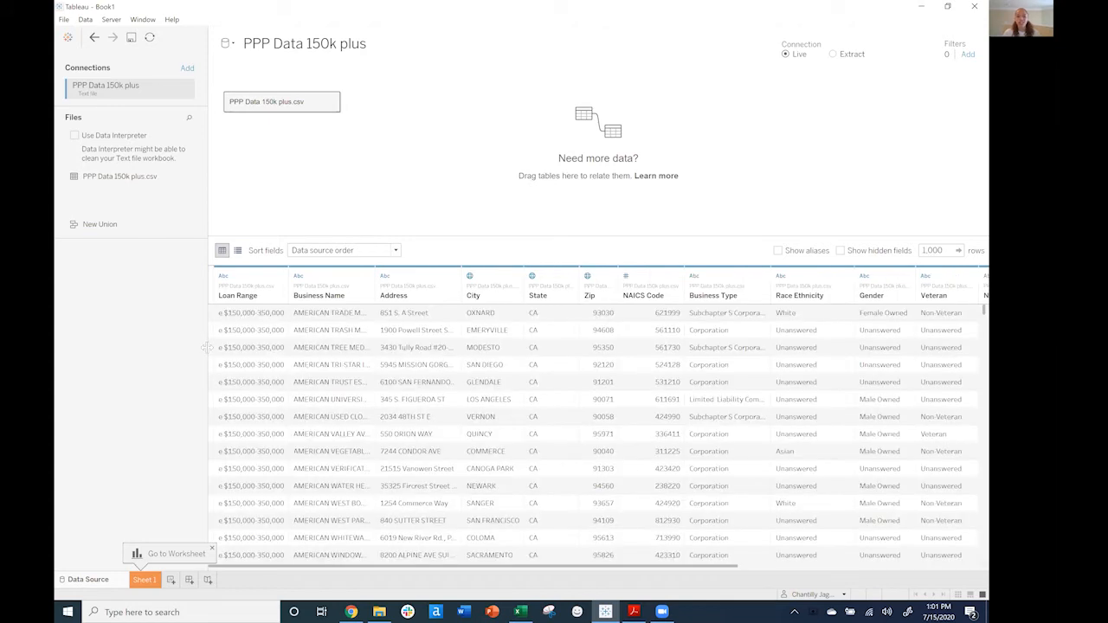
Step: Check the data type and geographic role options of the City column in the data preview
left_click_drag(207, 355, 200, 356)
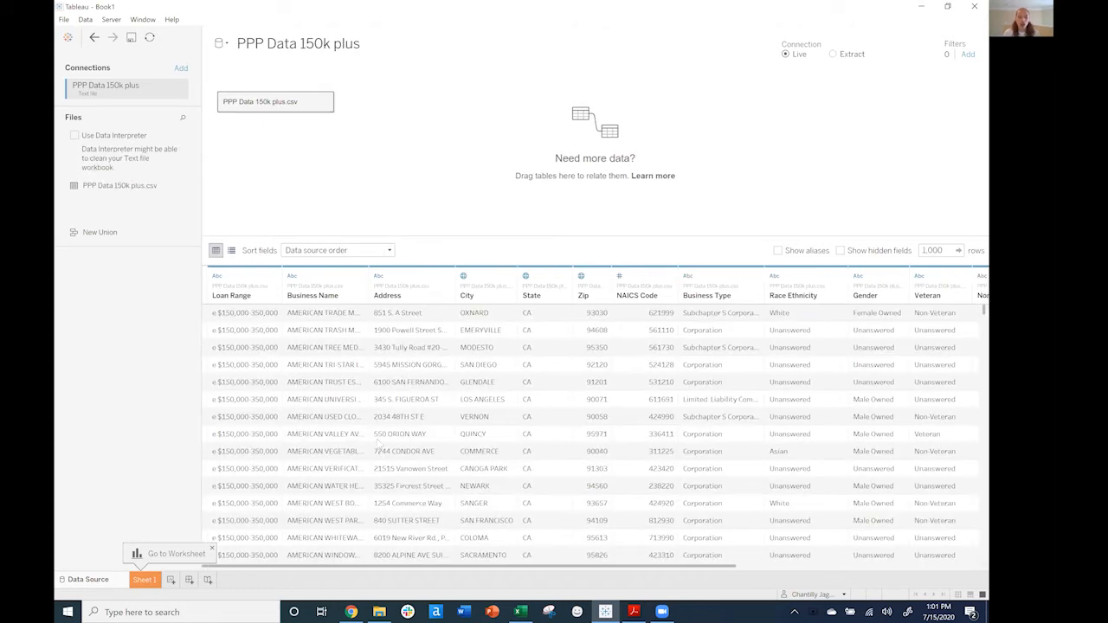
scroll(379, 442, "down", 2)
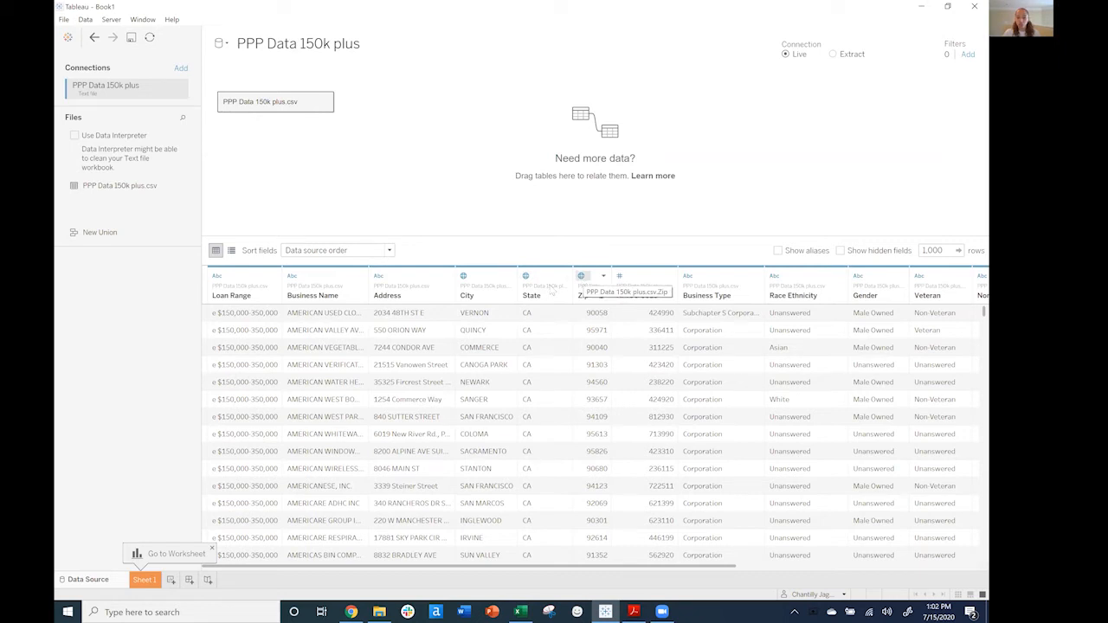
left_click(465, 277)
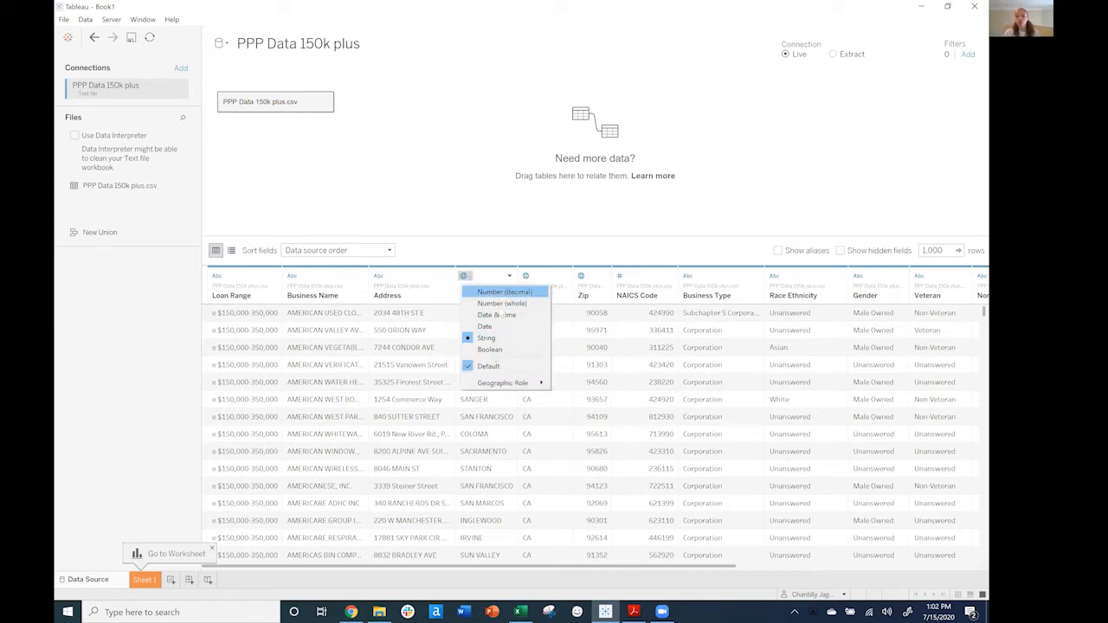
mouse_move(496, 386)
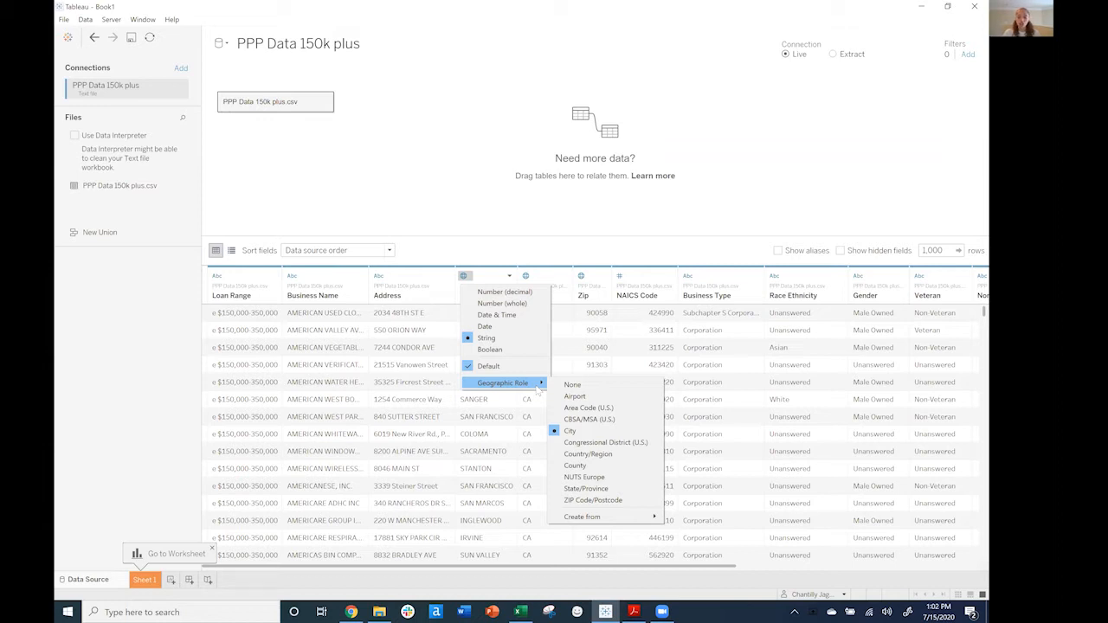
left_click(613, 338)
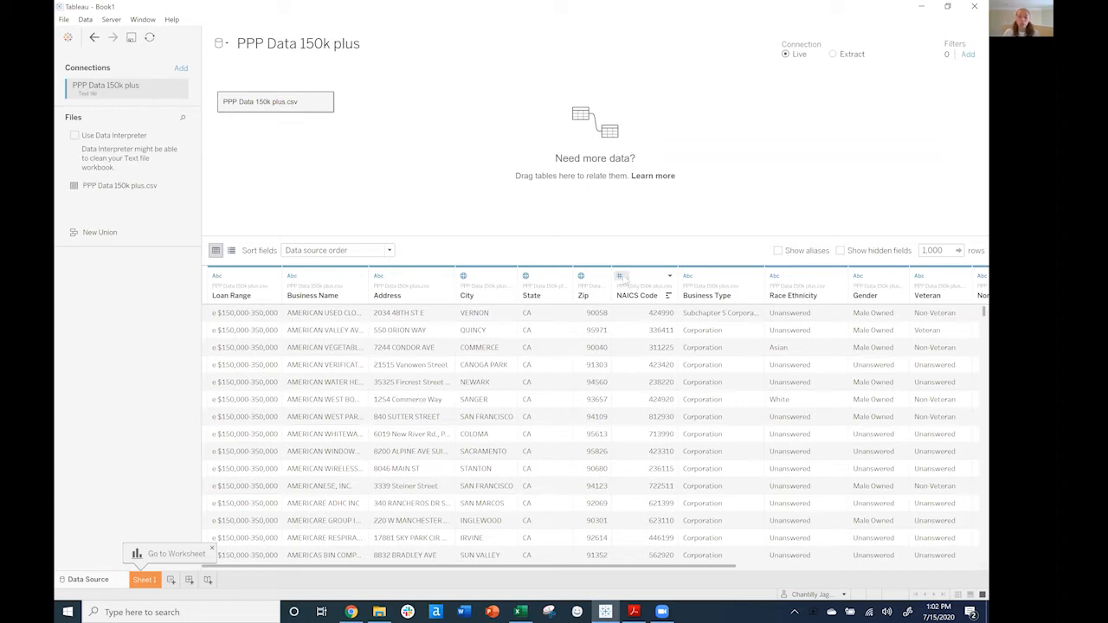
Step: Look through the remaining preview columns and check the data type options of Date Approved
left_click_drag(736, 568, 800, 567)
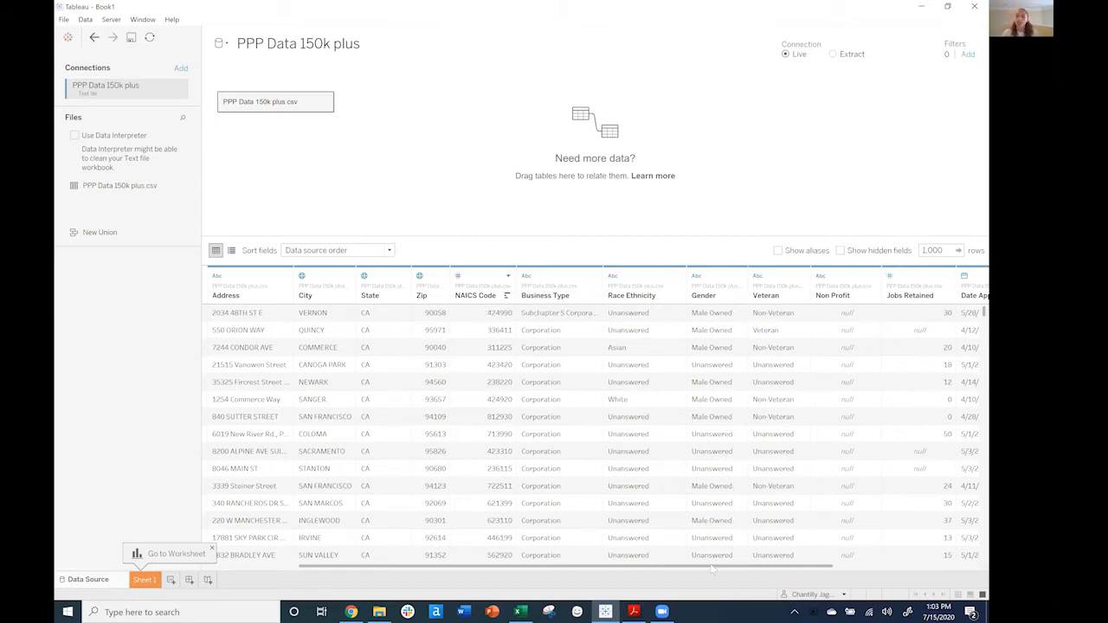
left_click_drag(727, 568, 875, 568)
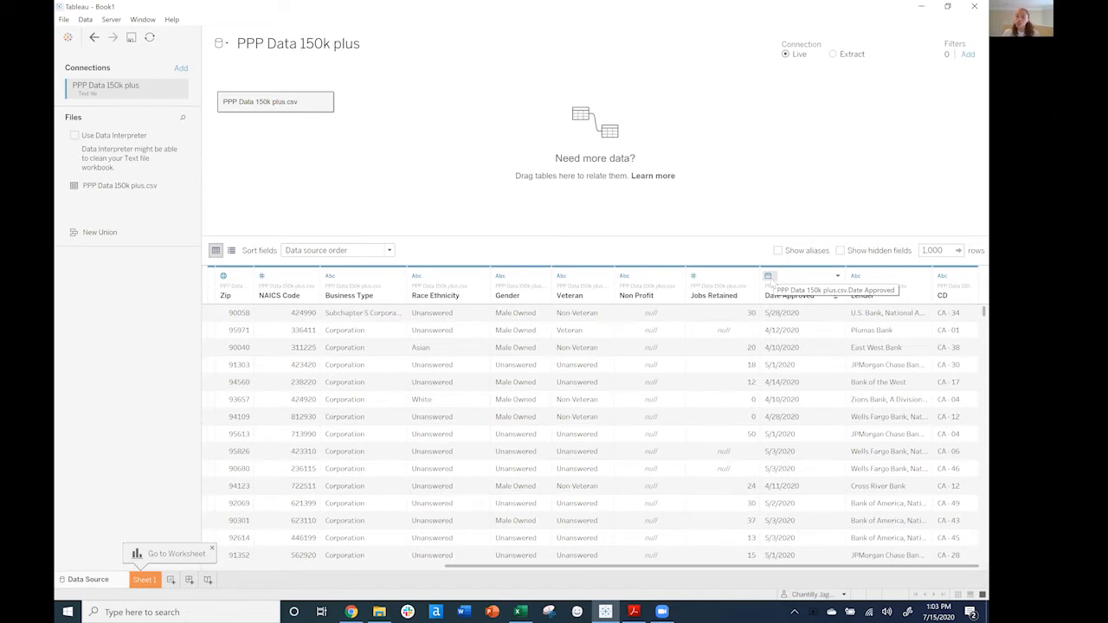
left_click(769, 279)
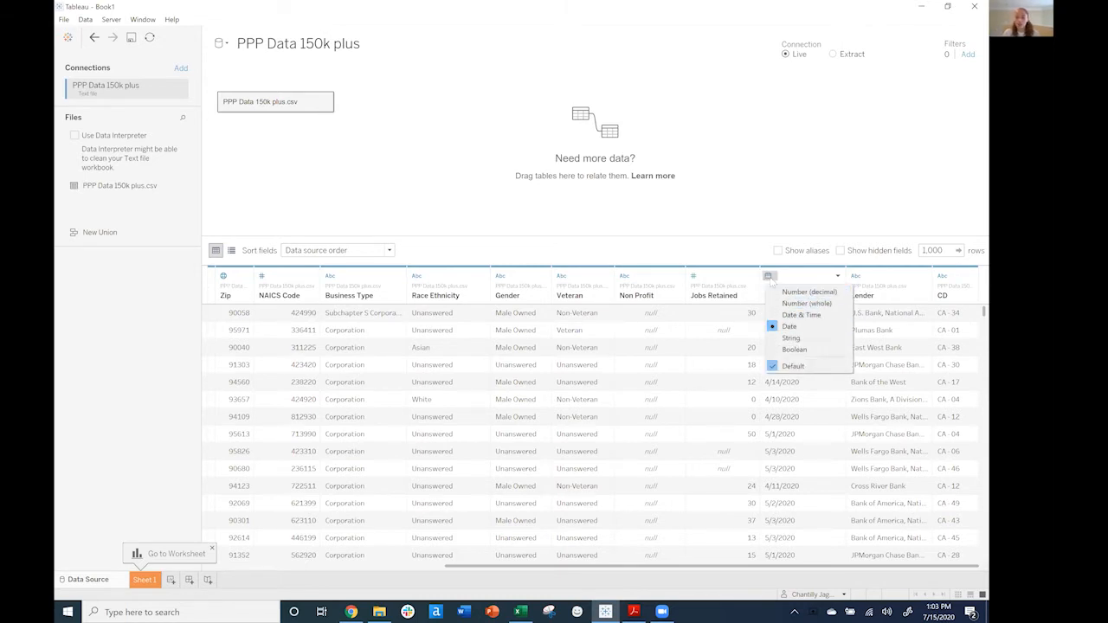
left_click(915, 91)
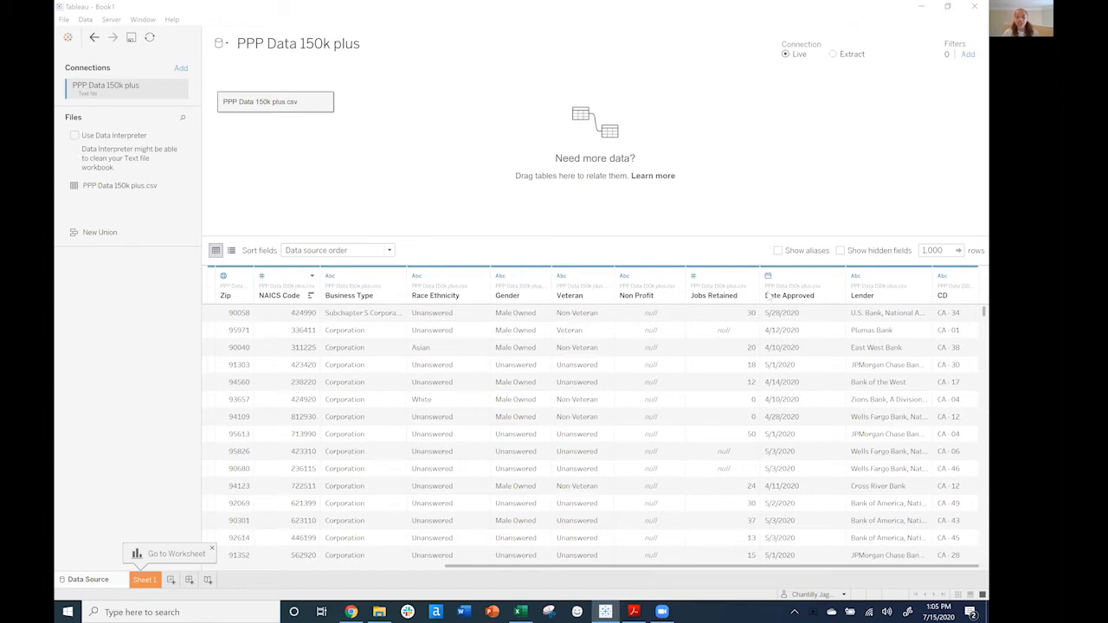
Step: Open the Sheet 1 worksheet and widen its field list to review the dimensions
left_click(151, 585)
left_click_drag(174, 316, 192, 319)
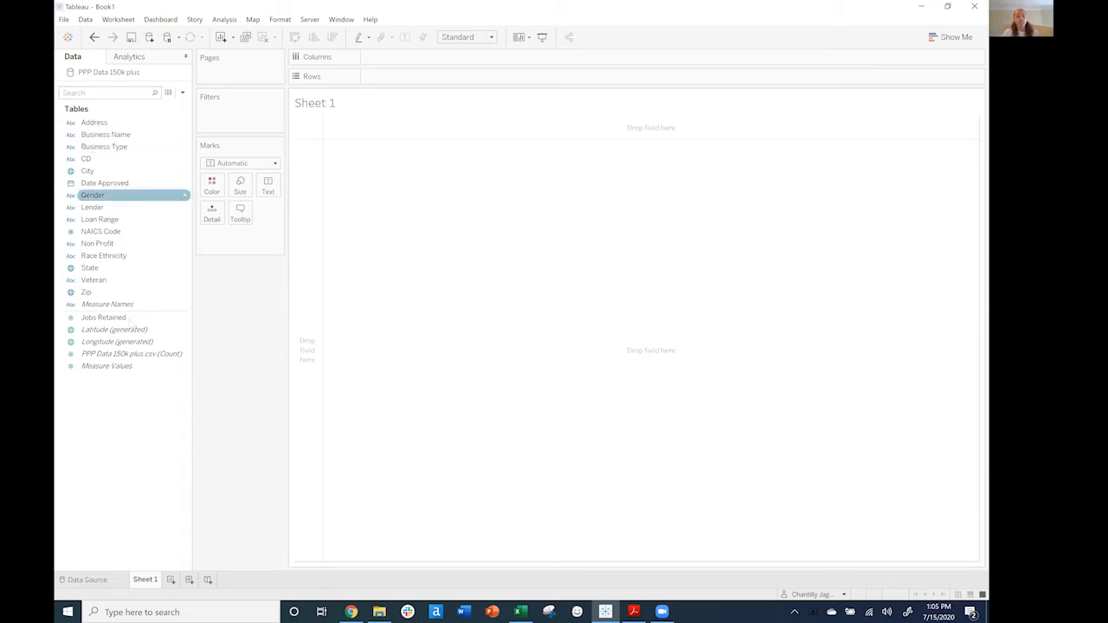
left_click(111, 123)
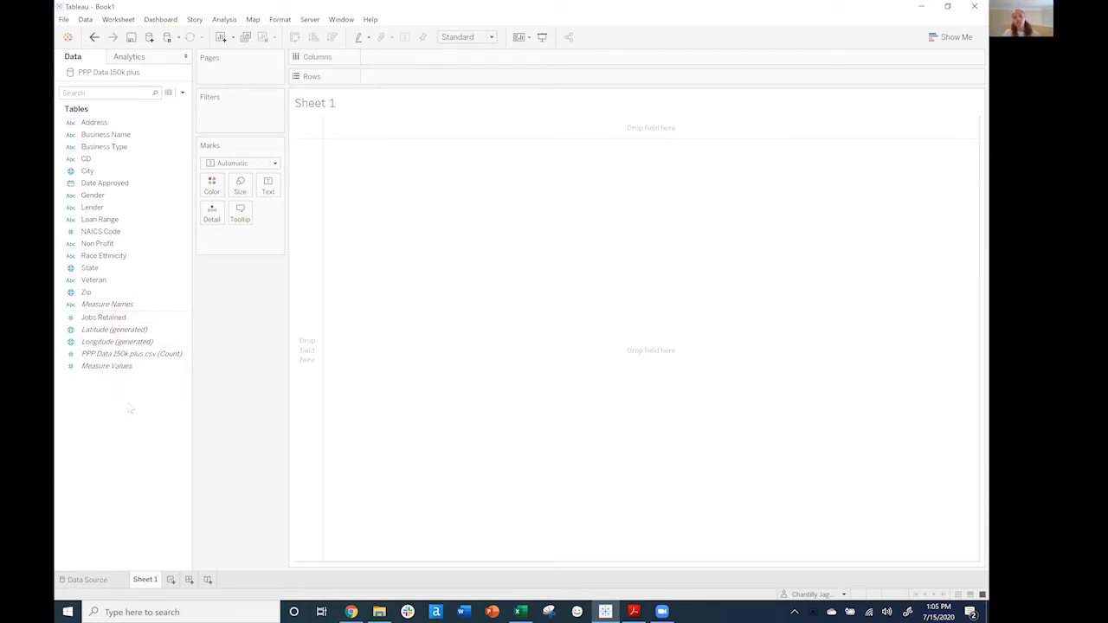
left_click(97, 123)
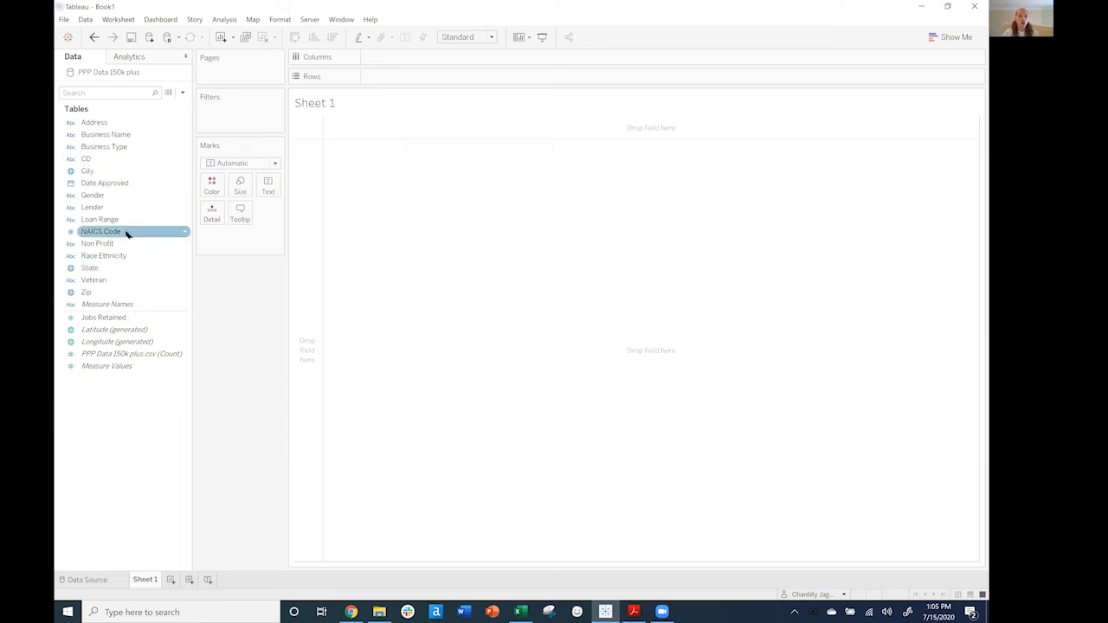
left_click_drag(102, 232, 243, 306)
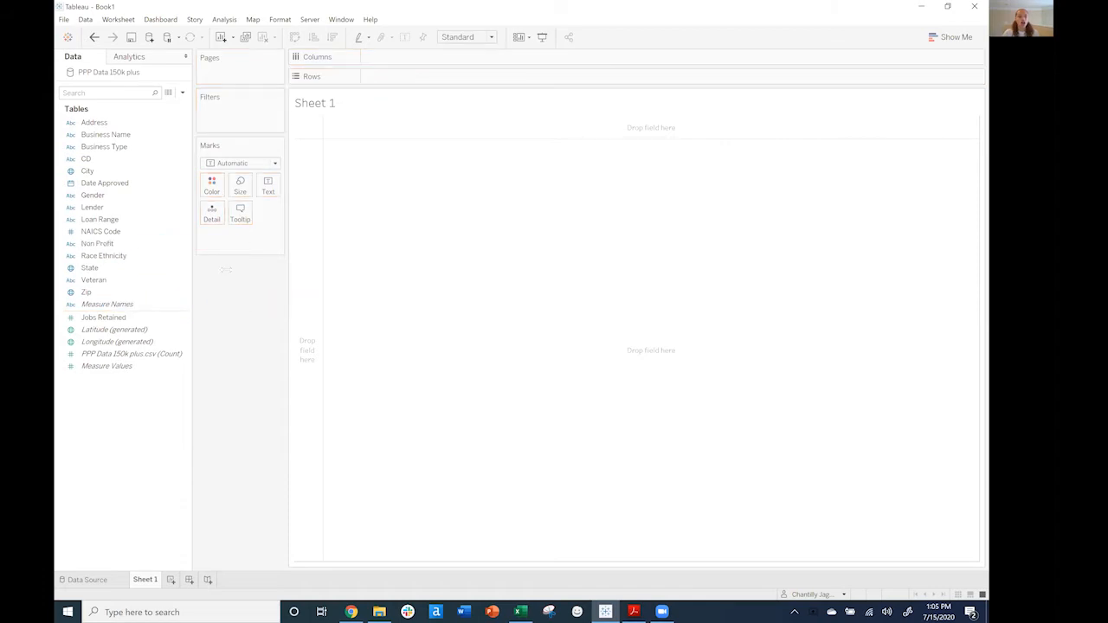
Step: Examine the generated fields: Measure Names, Measure Values, Latitude, Longitude and the PPP Data 150k plus.csv count
left_click(150, 306)
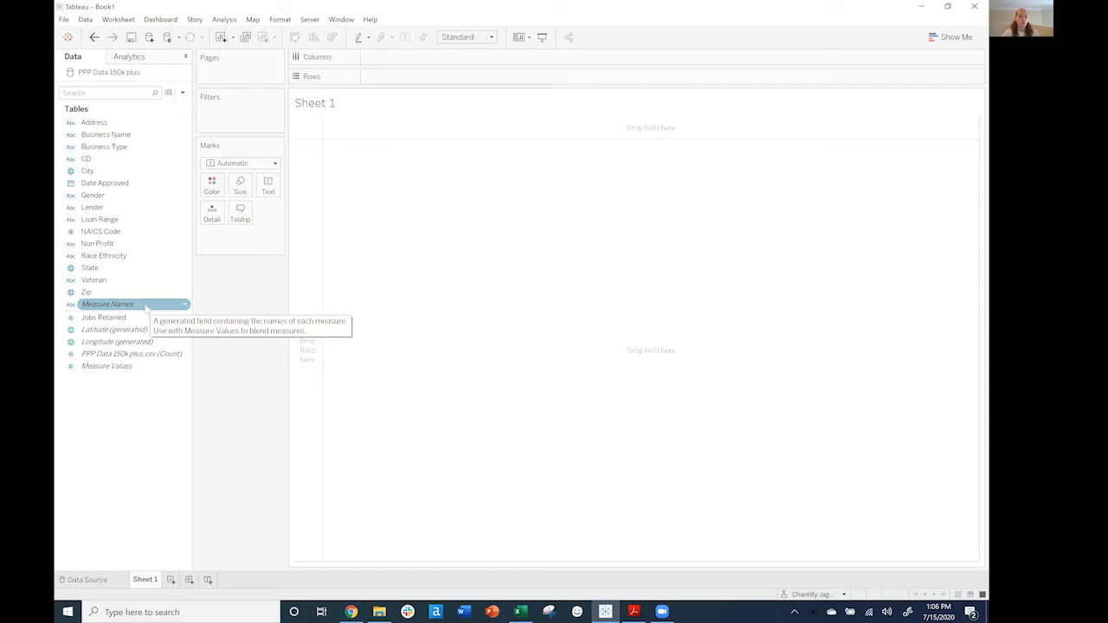
left_click(147, 329)
left_click(143, 365)
left_click(152, 331)
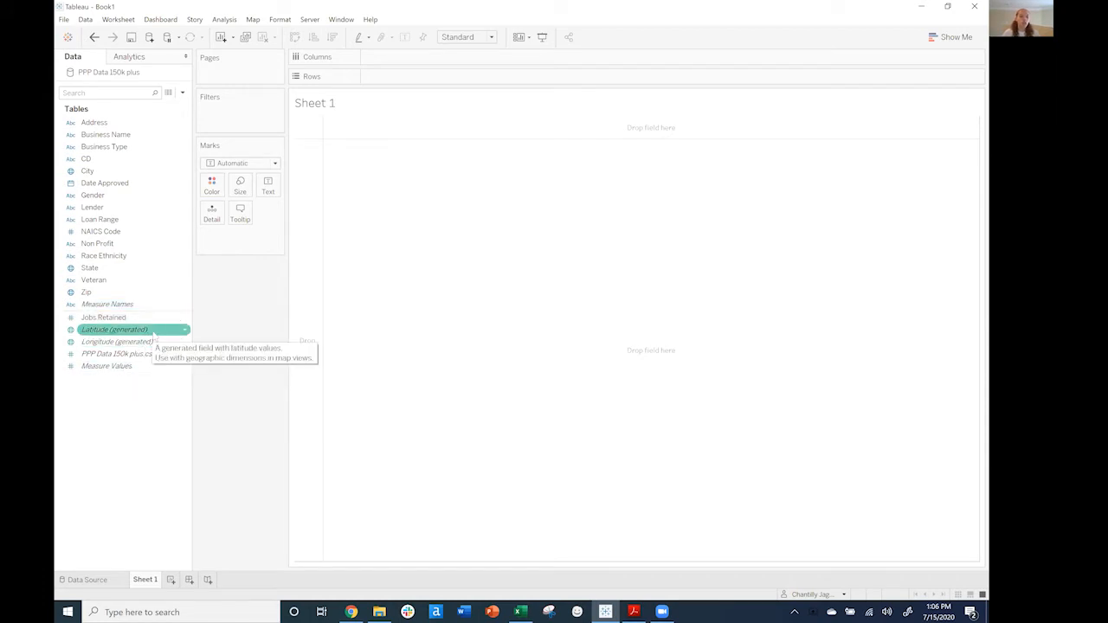
left_click_drag(192, 347, 208, 347)
left_click(152, 355)
left_click(130, 305)
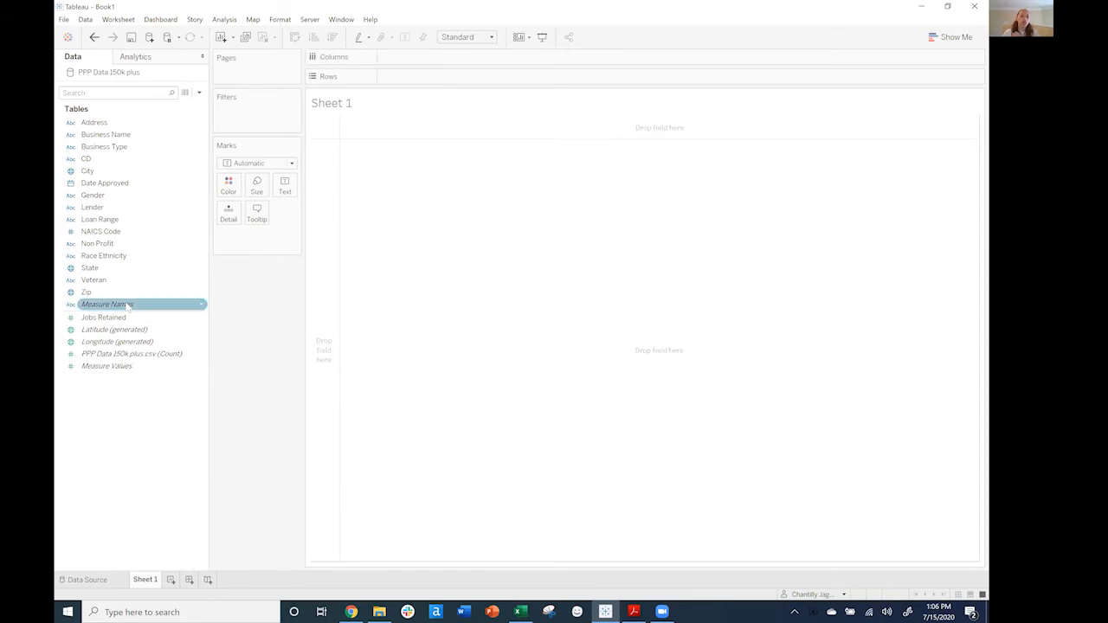
left_click(140, 368)
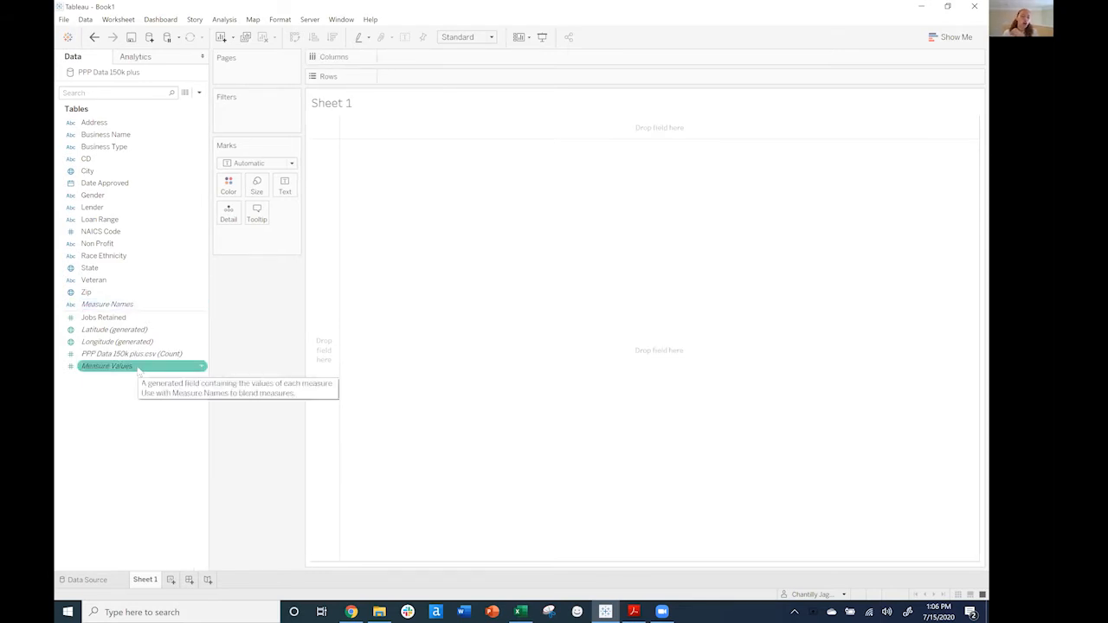
left_click(160, 305)
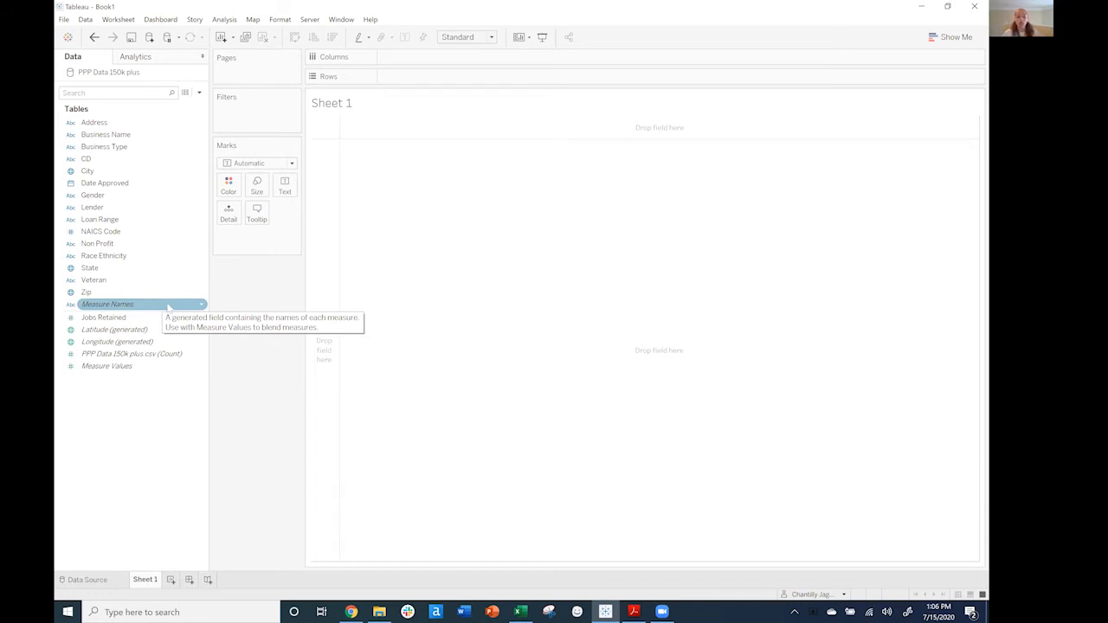
left_click(156, 330)
left_click(149, 342)
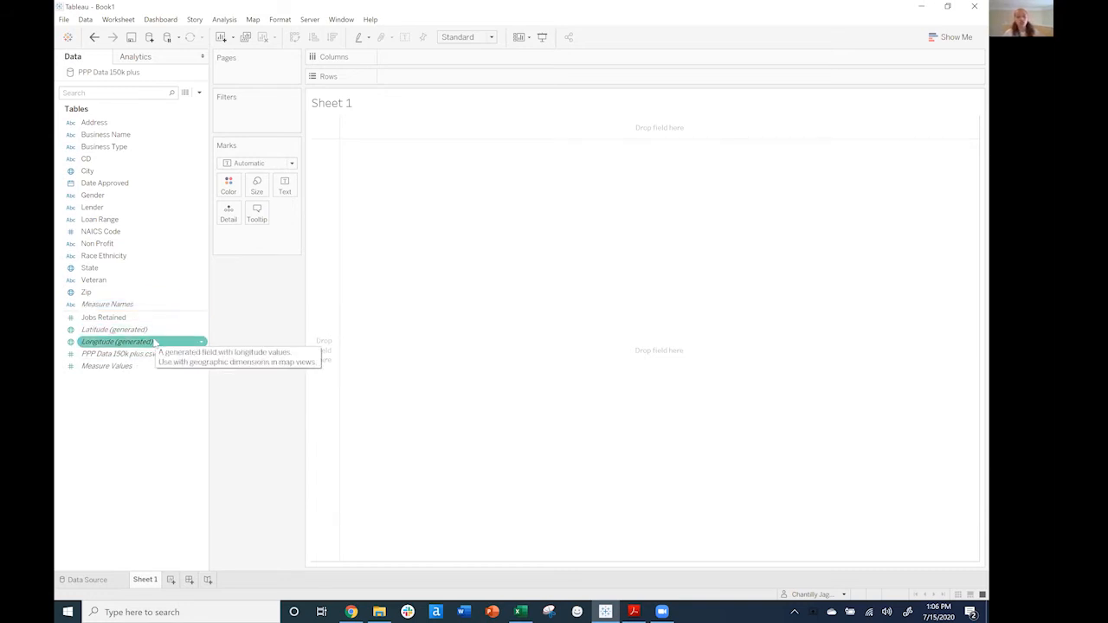
left_click(157, 331)
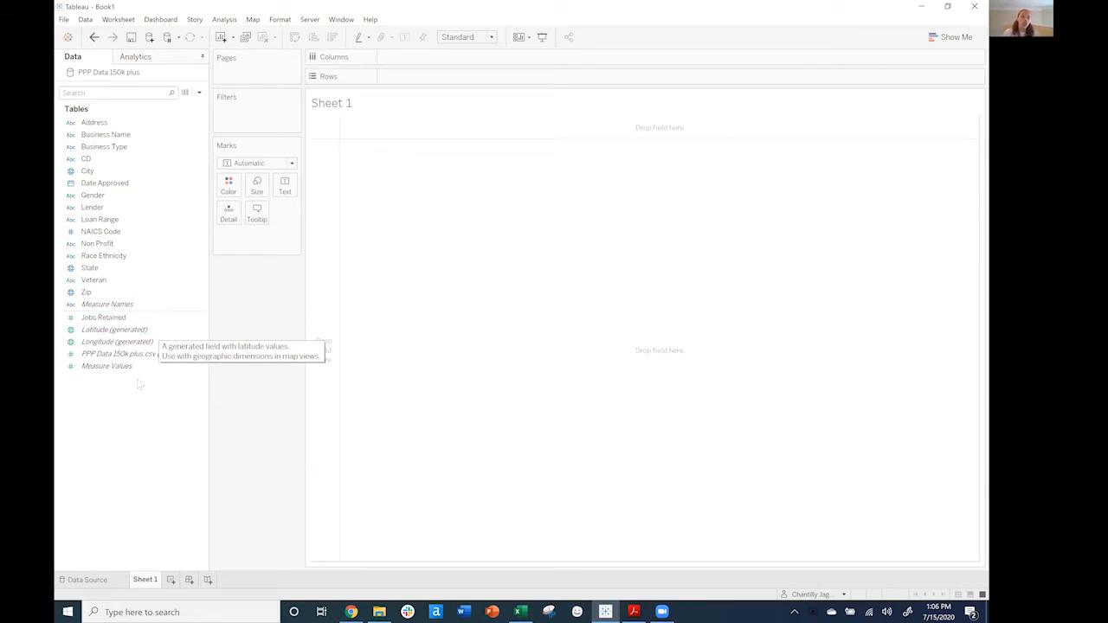
left_click(134, 354)
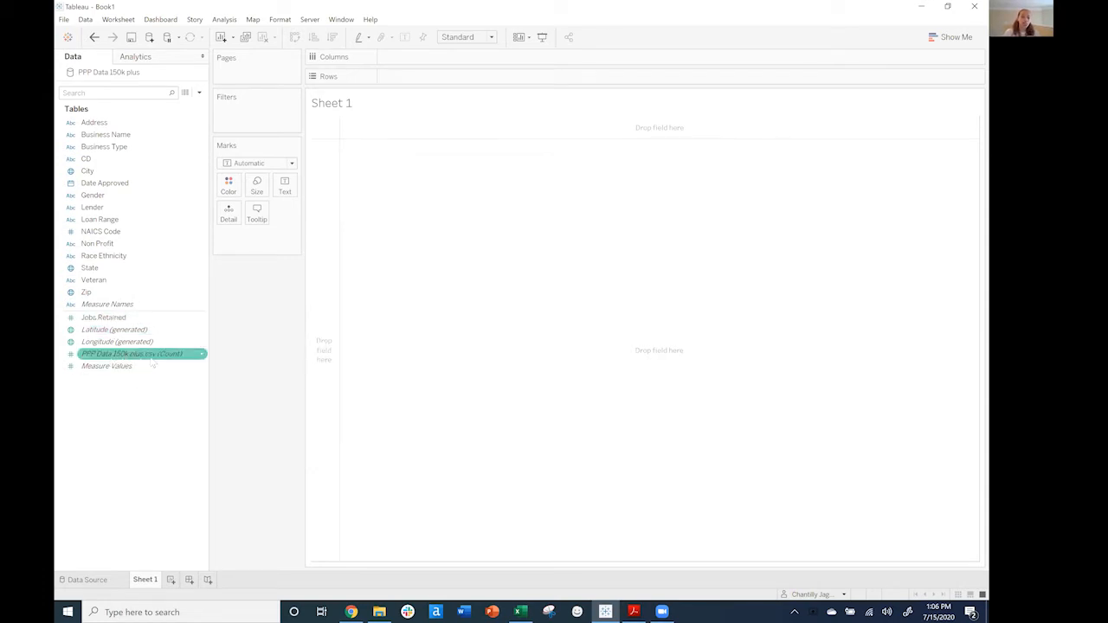
mouse_move(186, 361)
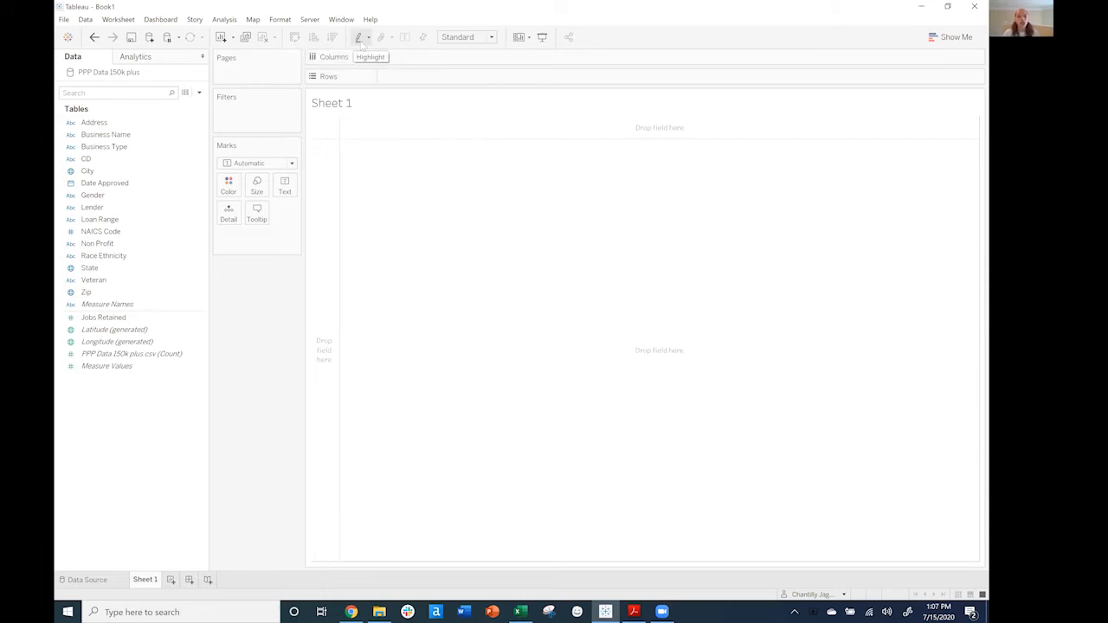
Step: View the worksheet's fit options and the list of cards and shelves that can be shown or hidden
left_click(457, 38)
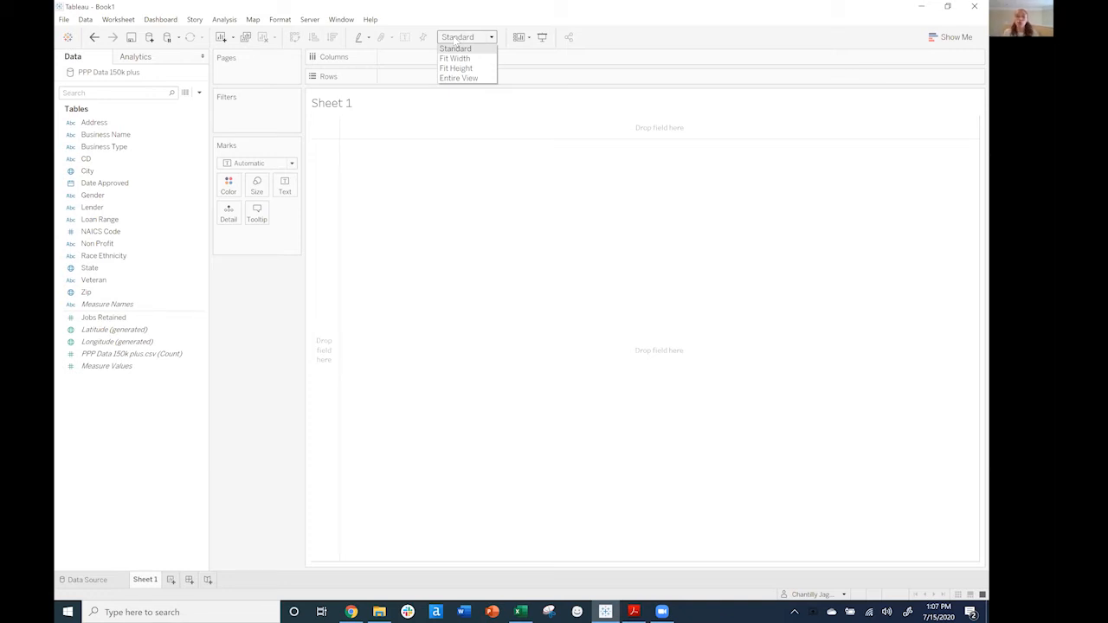
key("Down")
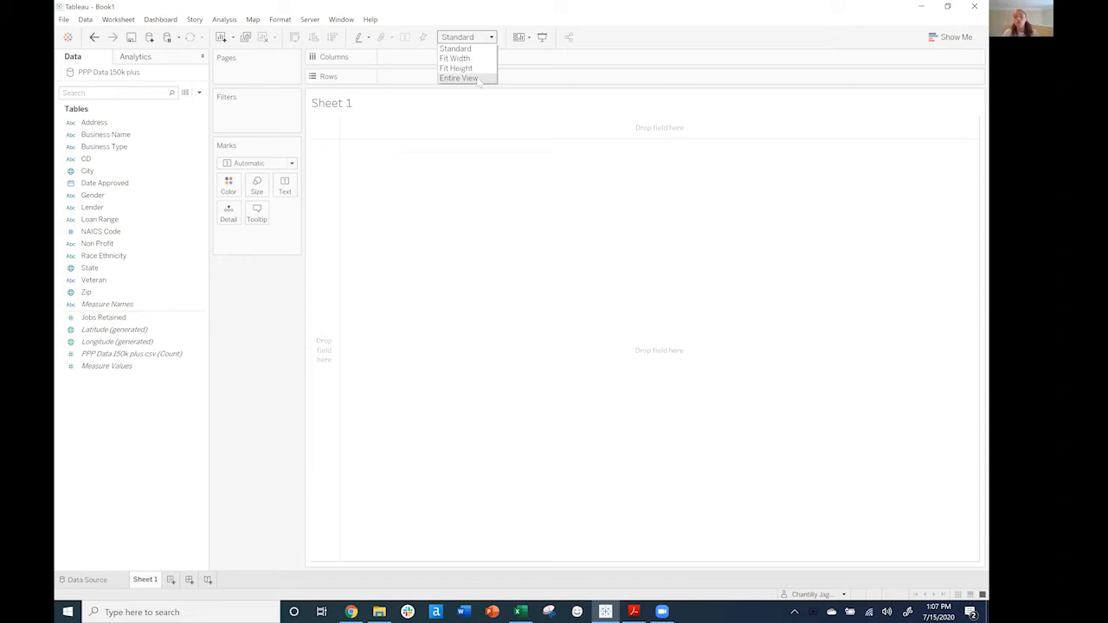
key("Escape")
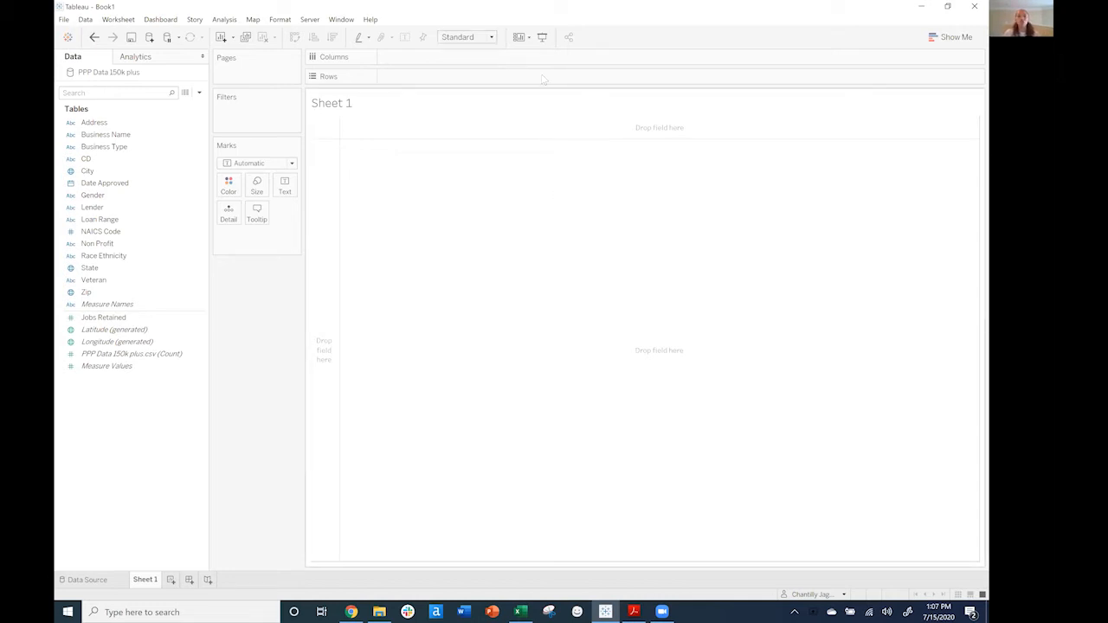
left_click(528, 39)
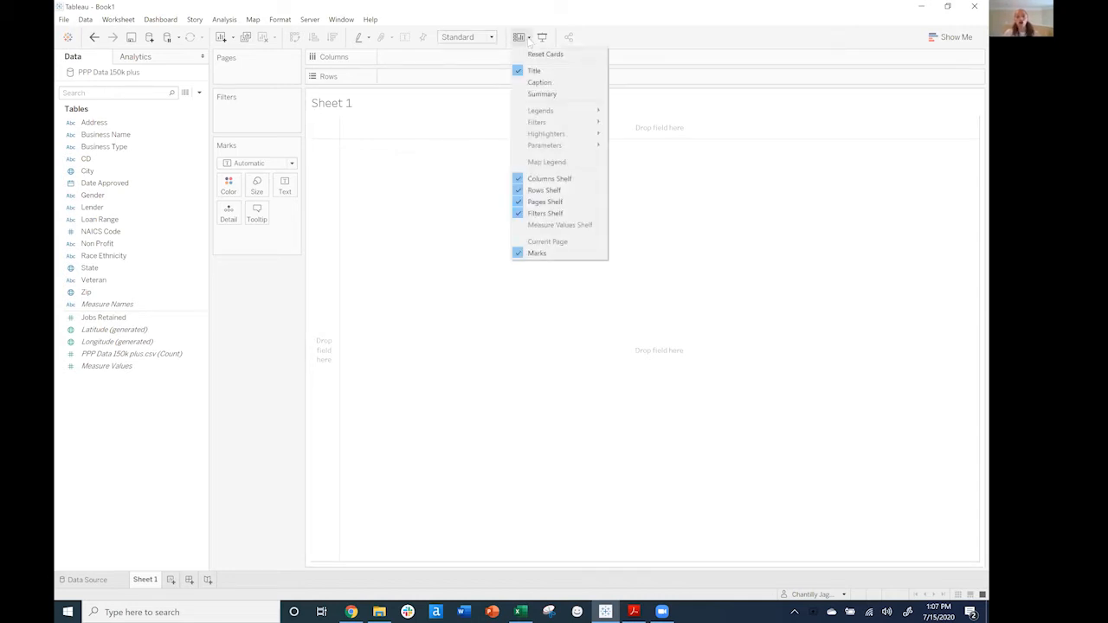
left_click(530, 41)
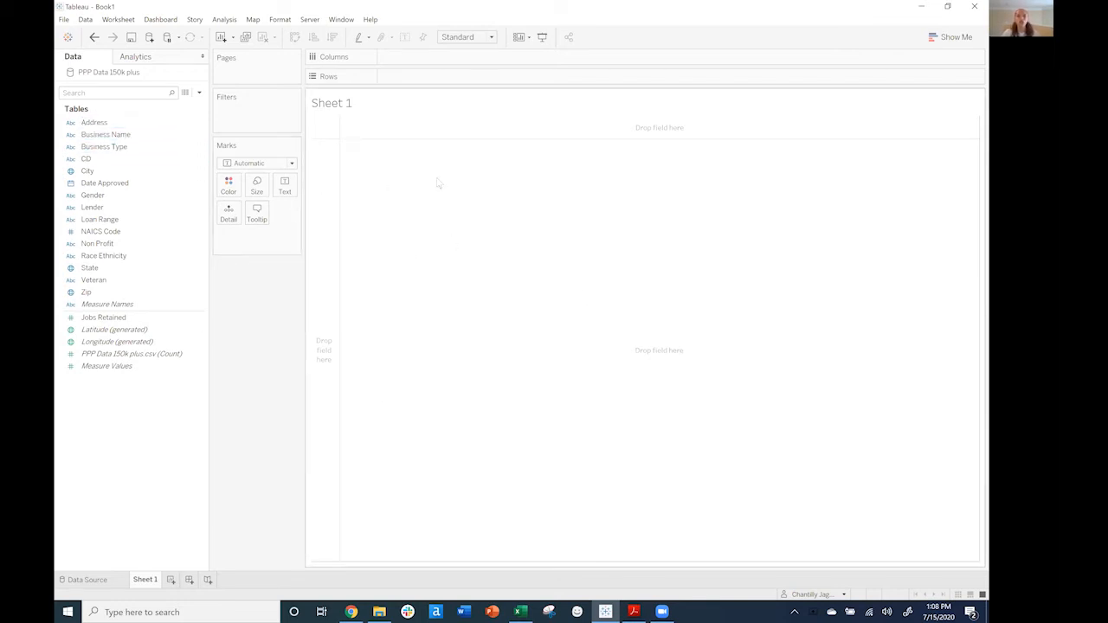
Step: Place the PPP Data 150k plus.csv (Count) field on the Rows shelf
left_click(138, 268)
left_click(121, 419)
left_click(134, 354)
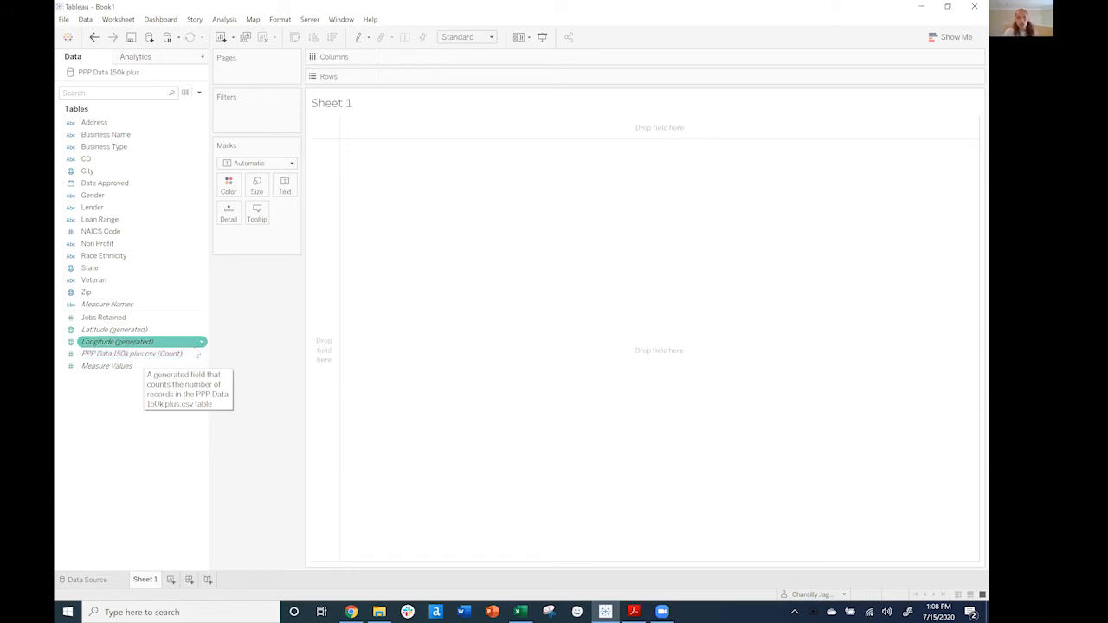
mouse_move(111, 357)
left_mouse_down()
mouse_move(156, 358)
mouse_move(253, 329)
mouse_move(441, 101)
mouse_move(441, 81)
mouse_move(406, 62)
mouse_move(407, 73)
left_mouse_up()
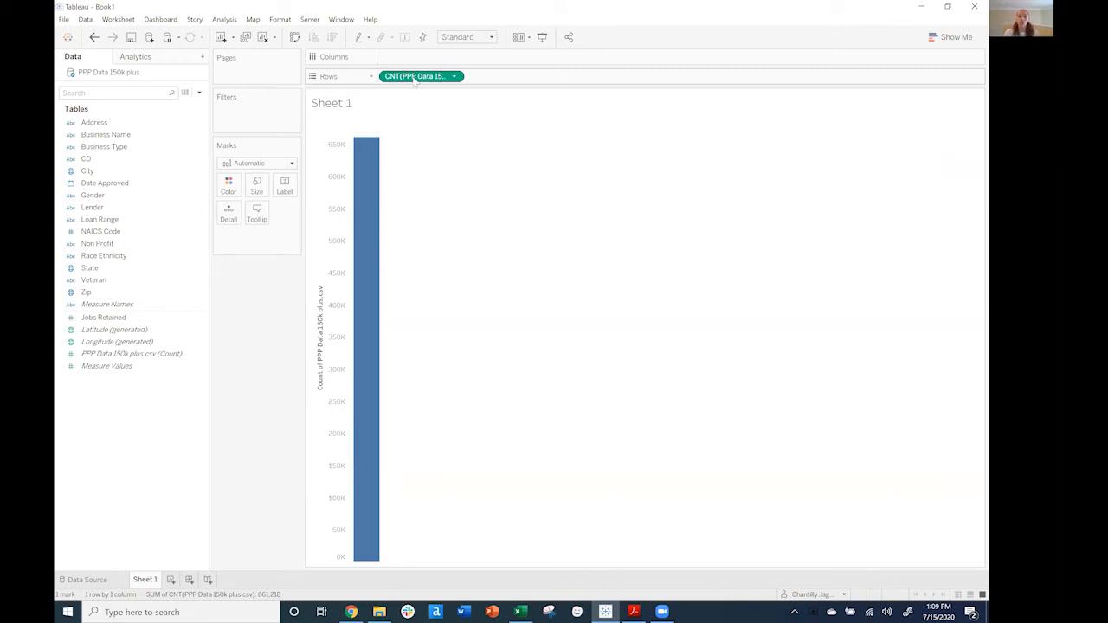
Step: Move the count field from Rows to Text on the Marks card and inspect the resulting number
left_click_drag(420, 78, 285, 186)
mouse_move(354, 121)
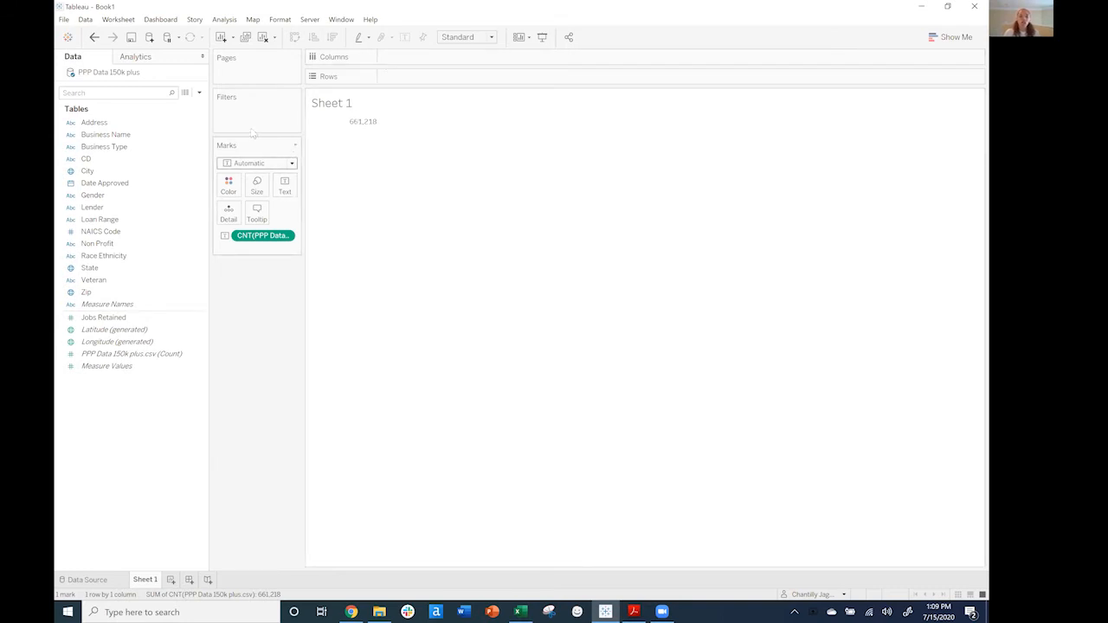
mouse_move(346, 131)
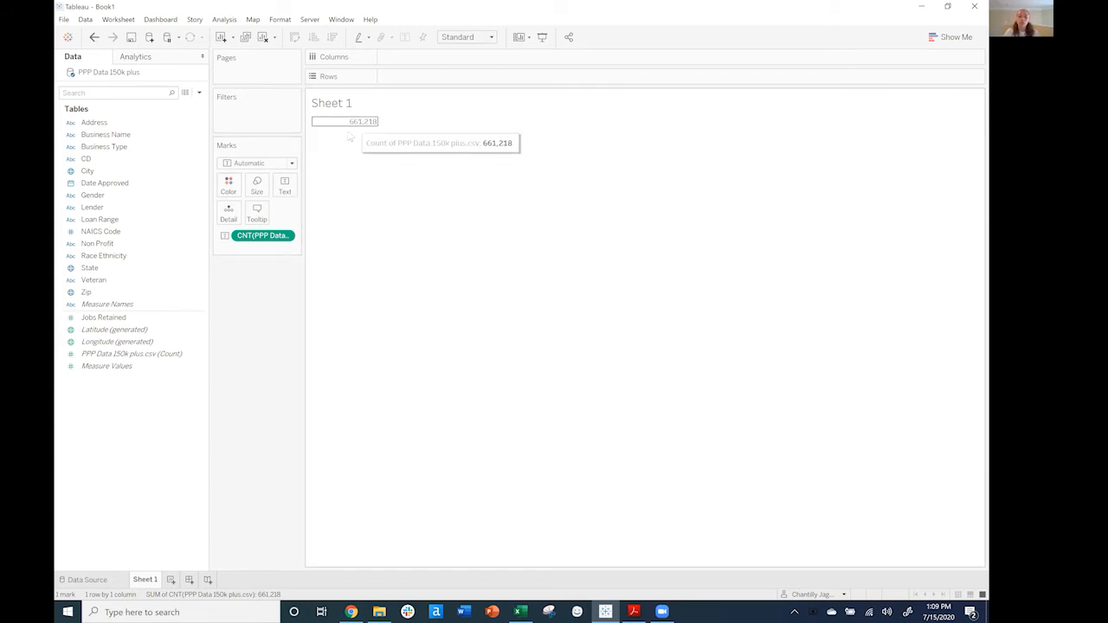
Step: Set the font size of the count field in the text label to 22
left_click(287, 188)
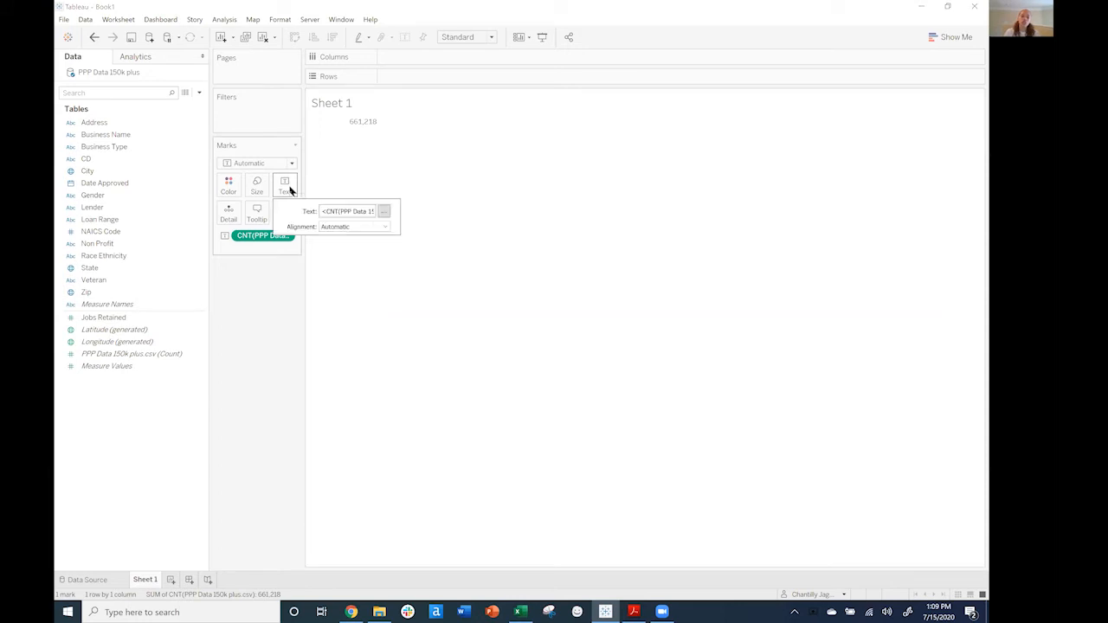
left_click(384, 212)
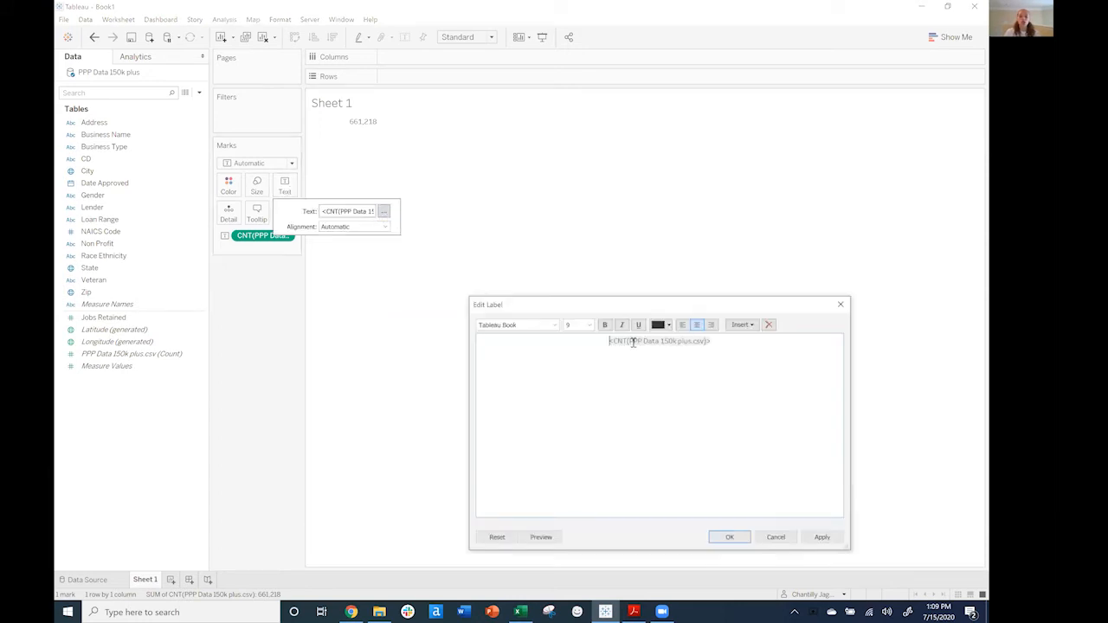
left_click_drag(684, 304, 597, 213)
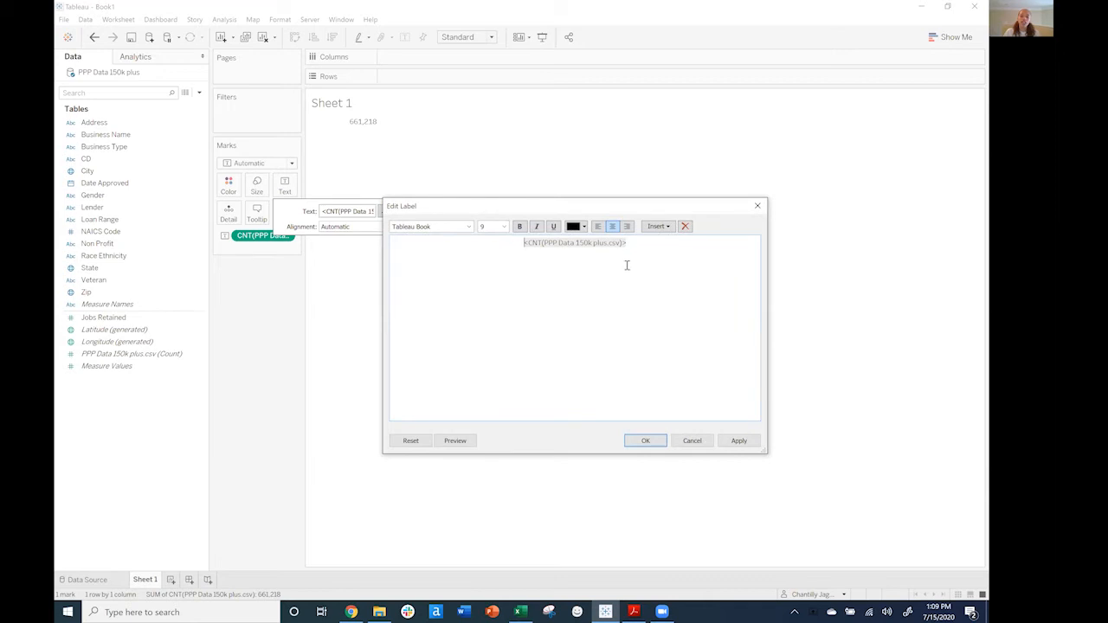
left_click_drag(653, 240, 446, 245)
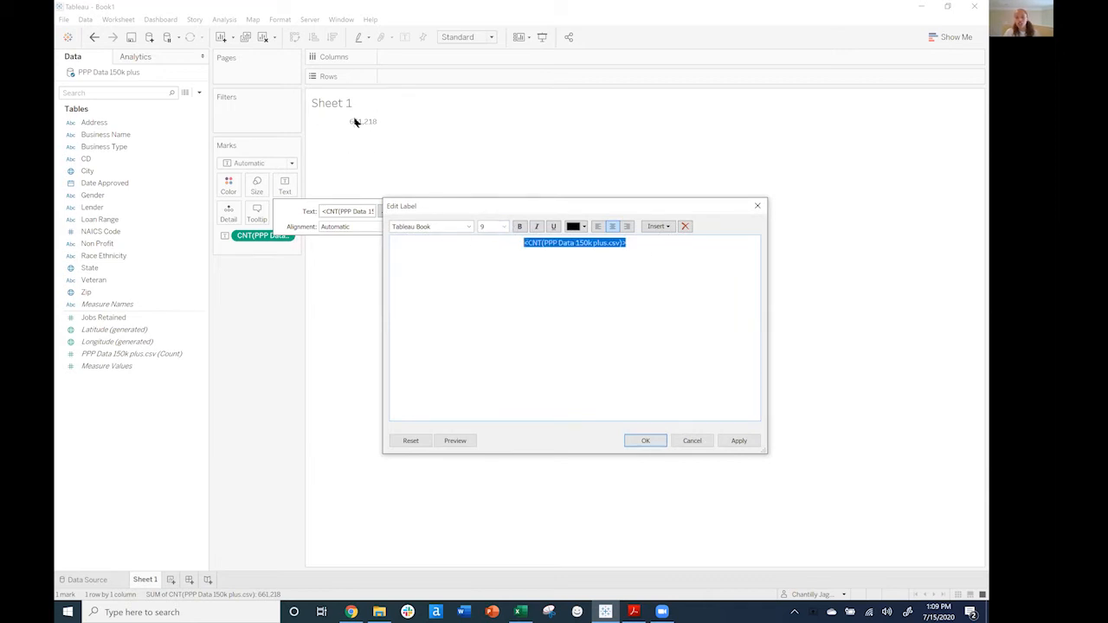
left_click(468, 227)
left_click(636, 243)
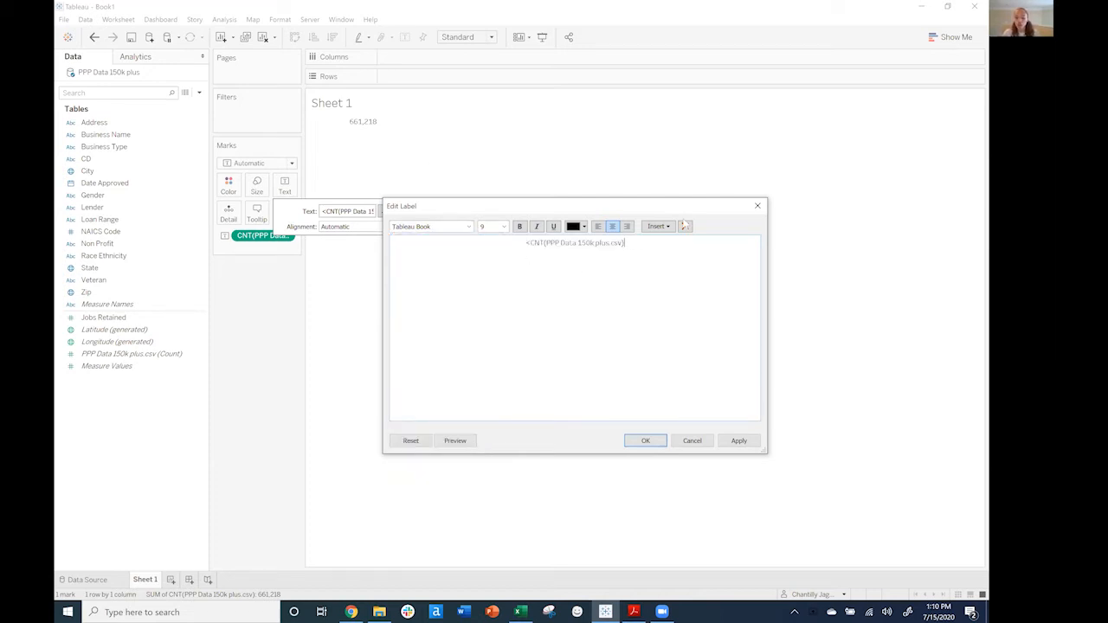
key("ctrl+a")
left_click_drag(653, 252, 355, 247)
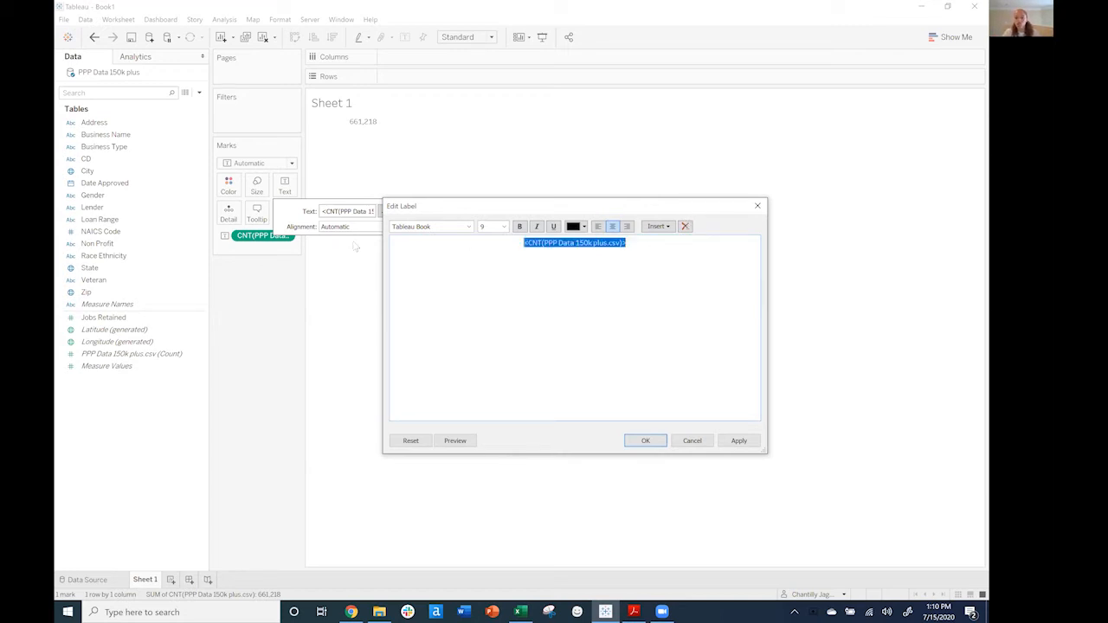
left_click(503, 227)
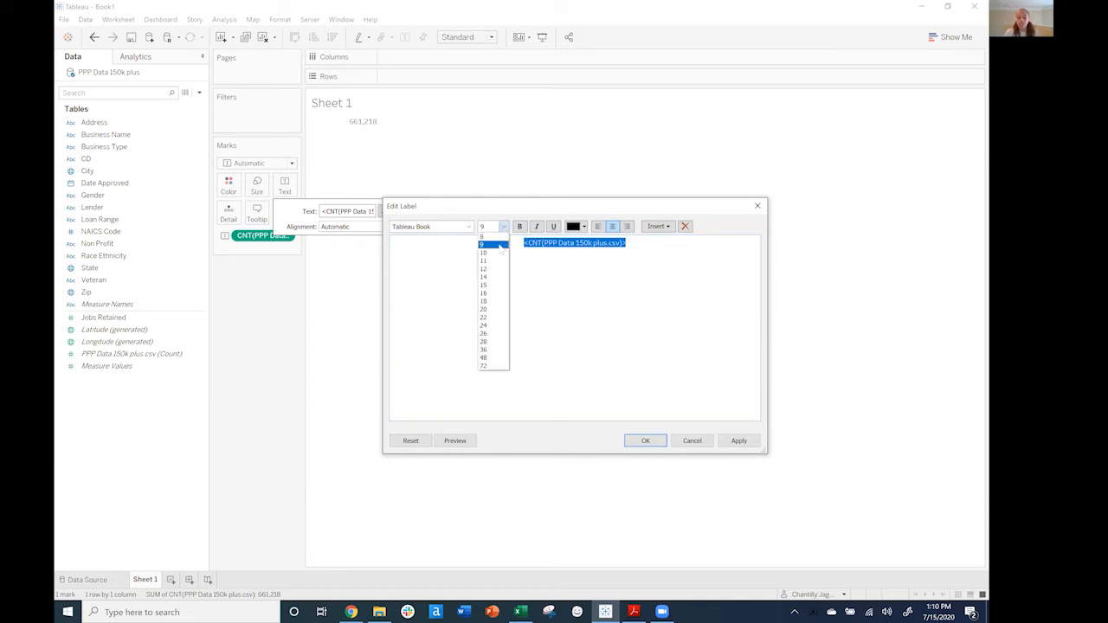
left_click(493, 318)
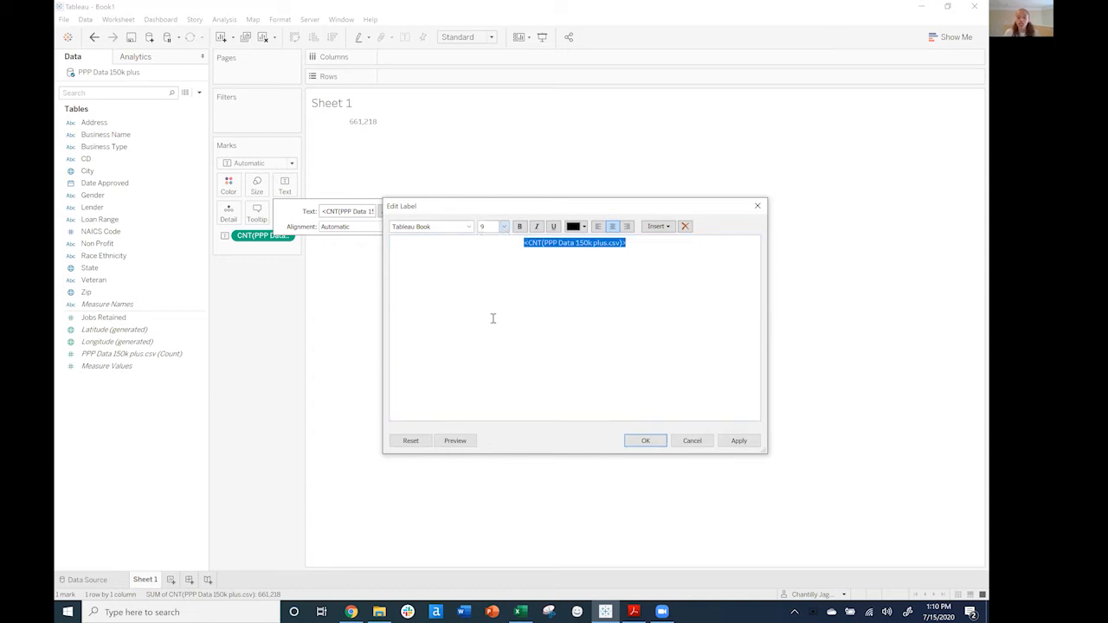
left_click(504, 227)
Step: Add the line "total businesses" below the count field in the label
left_click(717, 250)
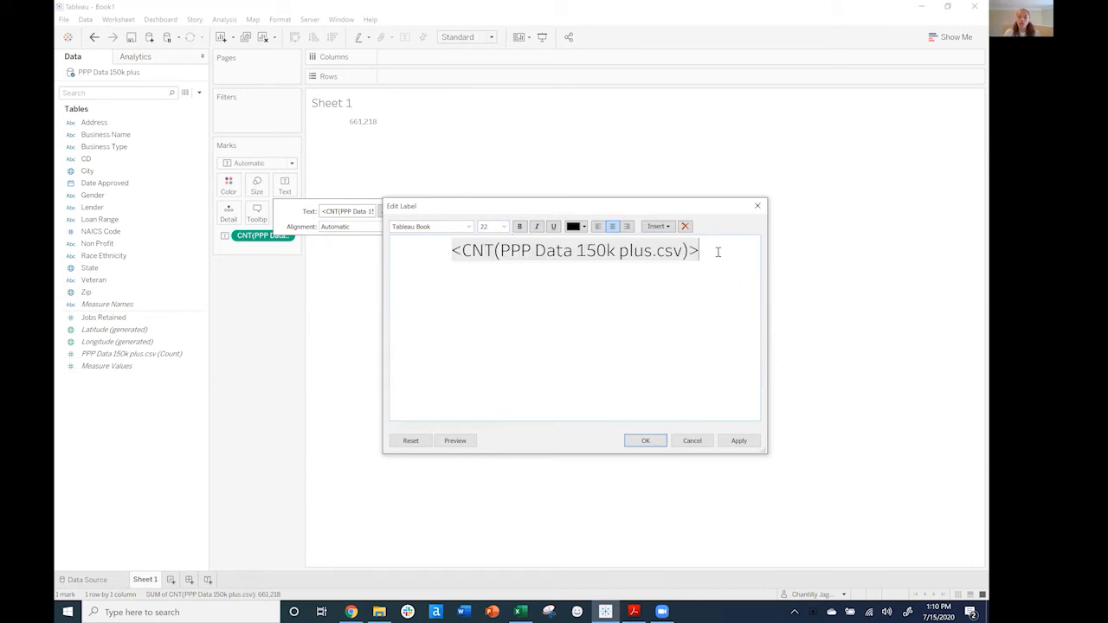
key("Return")
type("total businesses")
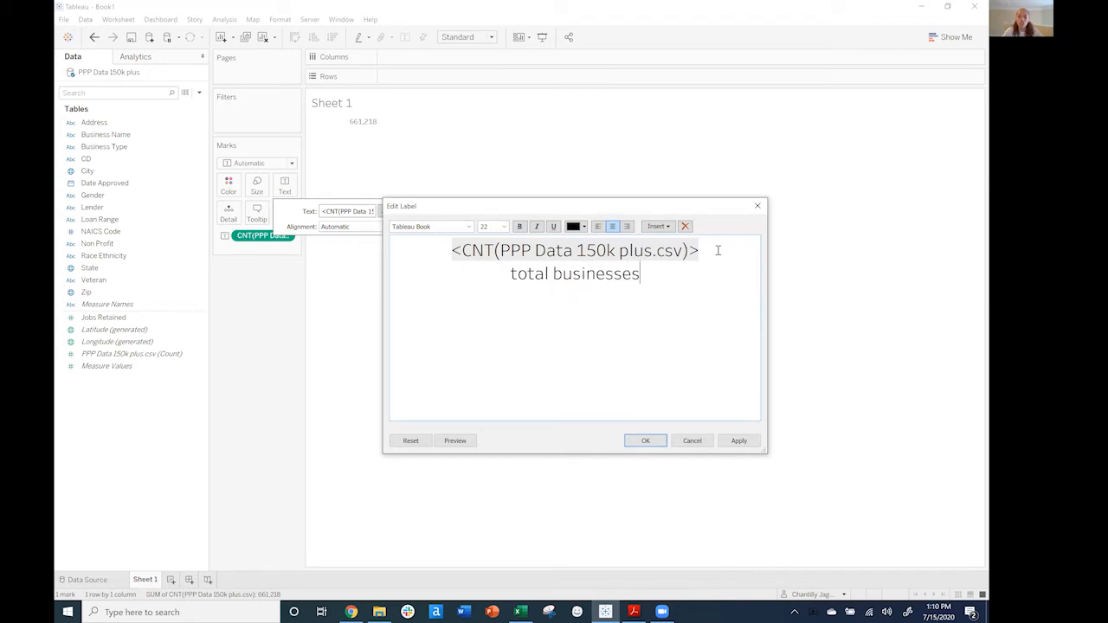
Step: Set the "total businesses" line to font size 9 and apply the label changes
left_click_drag(505, 295, 504, 278)
left_click(498, 226)
left_click(491, 239)
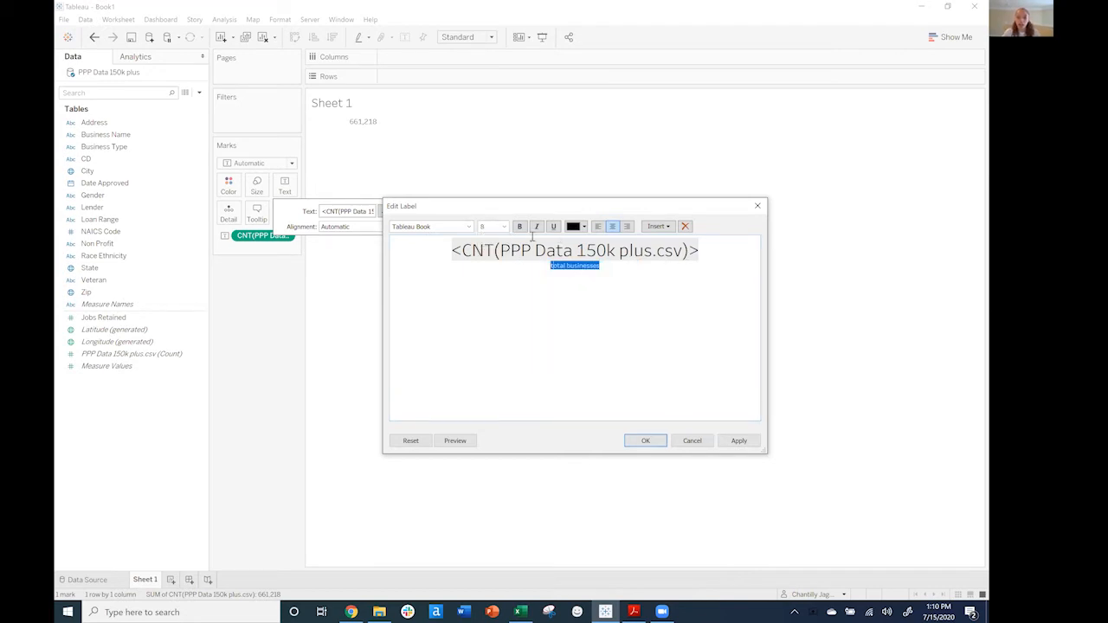
left_click(503, 227)
left_click(491, 248)
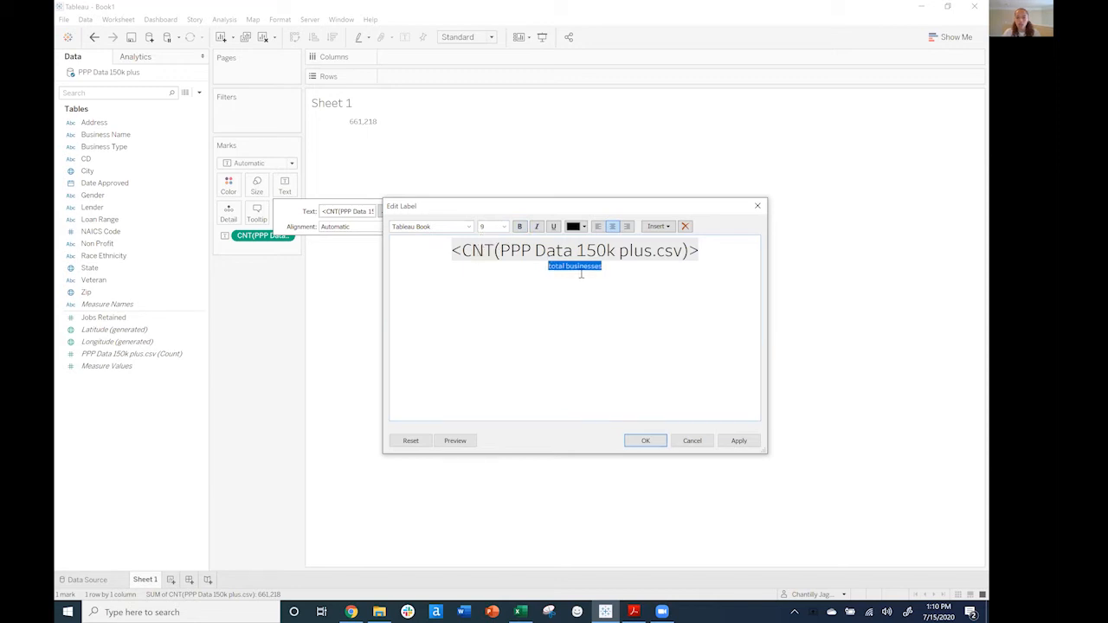
left_click(738, 440)
left_click(645, 441)
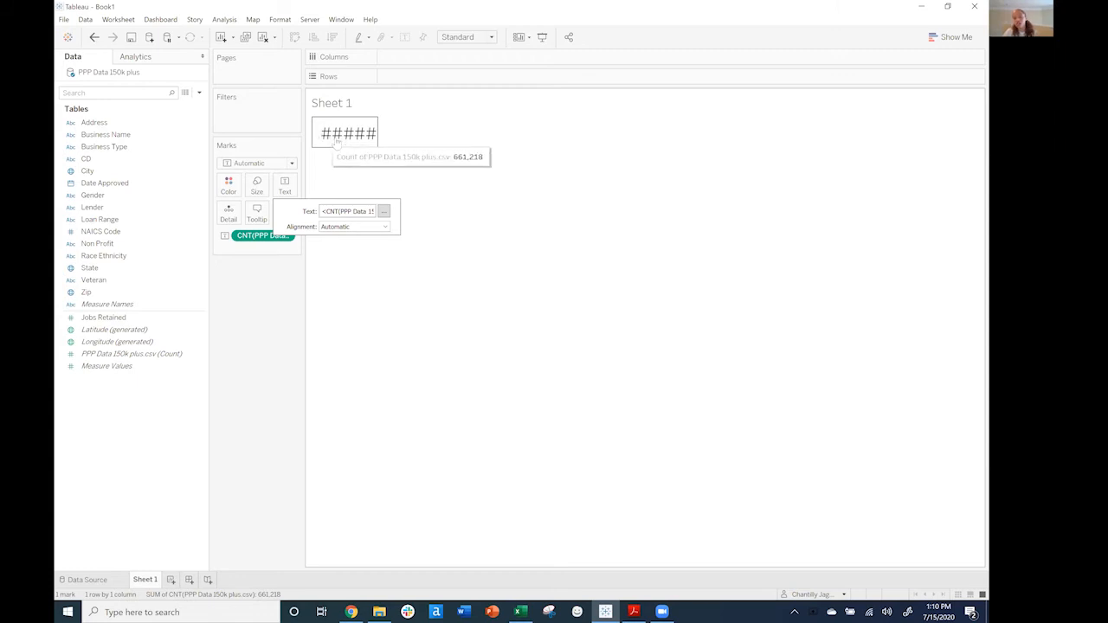
Step: Fit the worksheet to Entire View and align the label text to the horizontal center and vertical middle
left_click(470, 39)
left_click(466, 86)
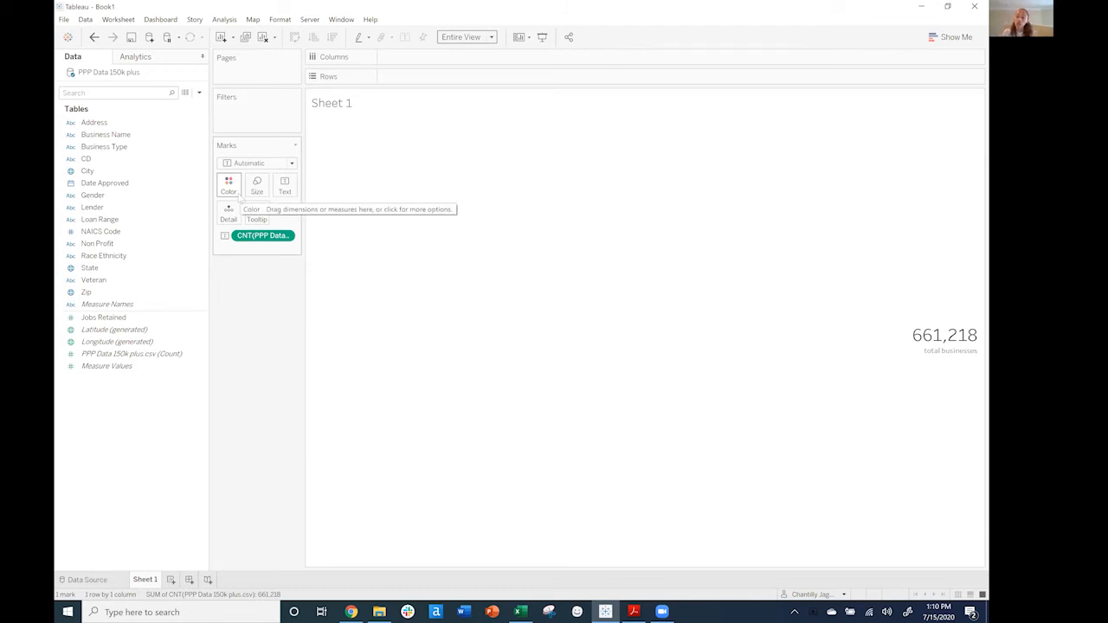
left_click(286, 187)
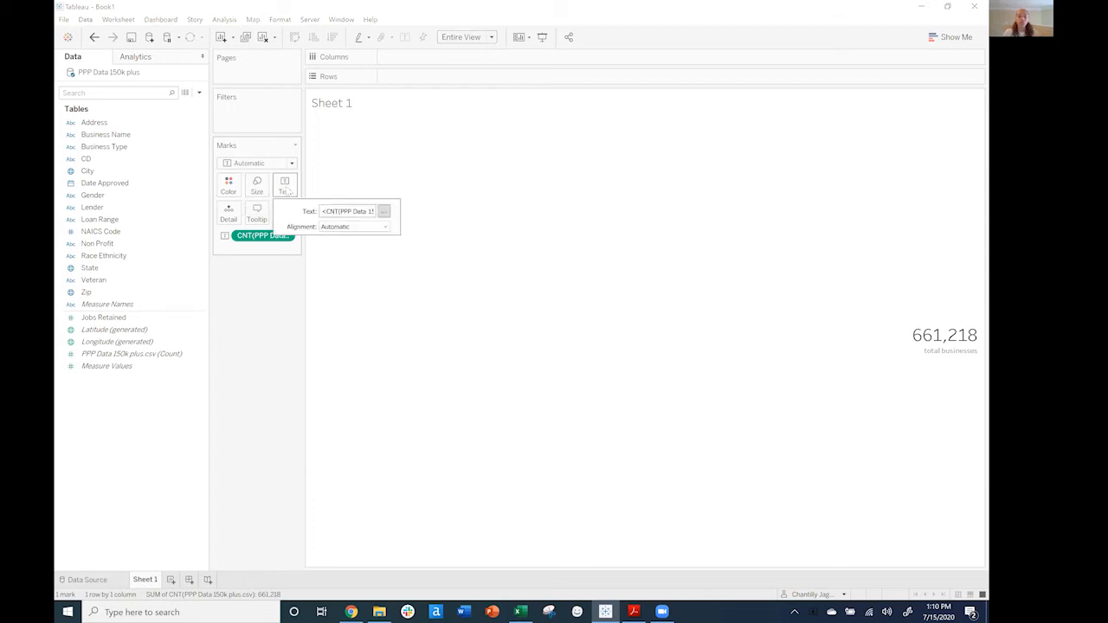
left_click(337, 227)
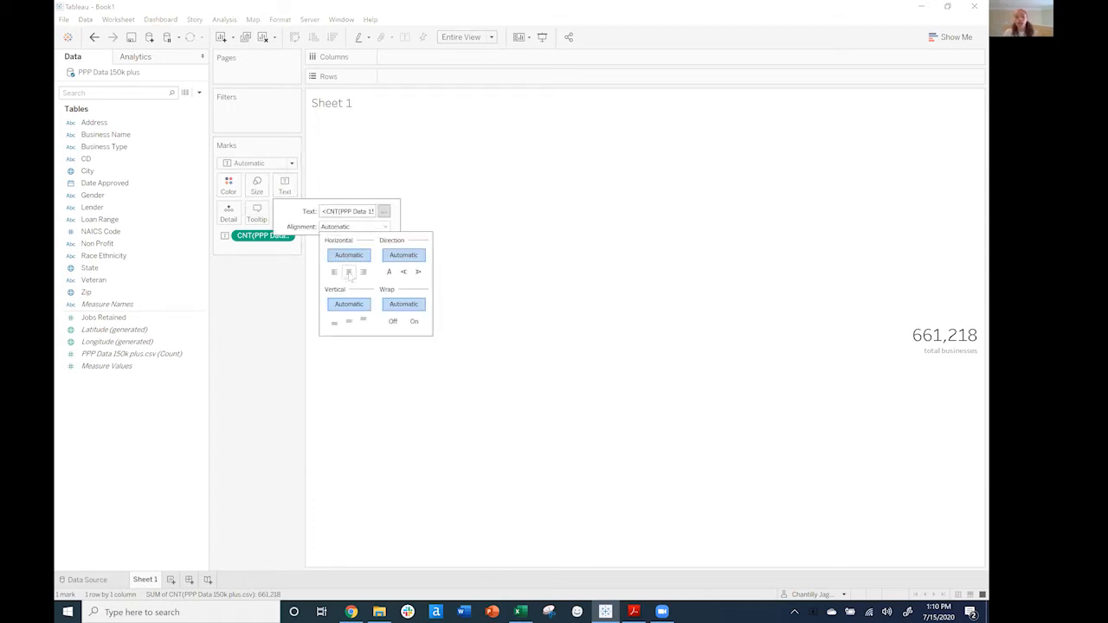
left_click(349, 274)
left_click(350, 227)
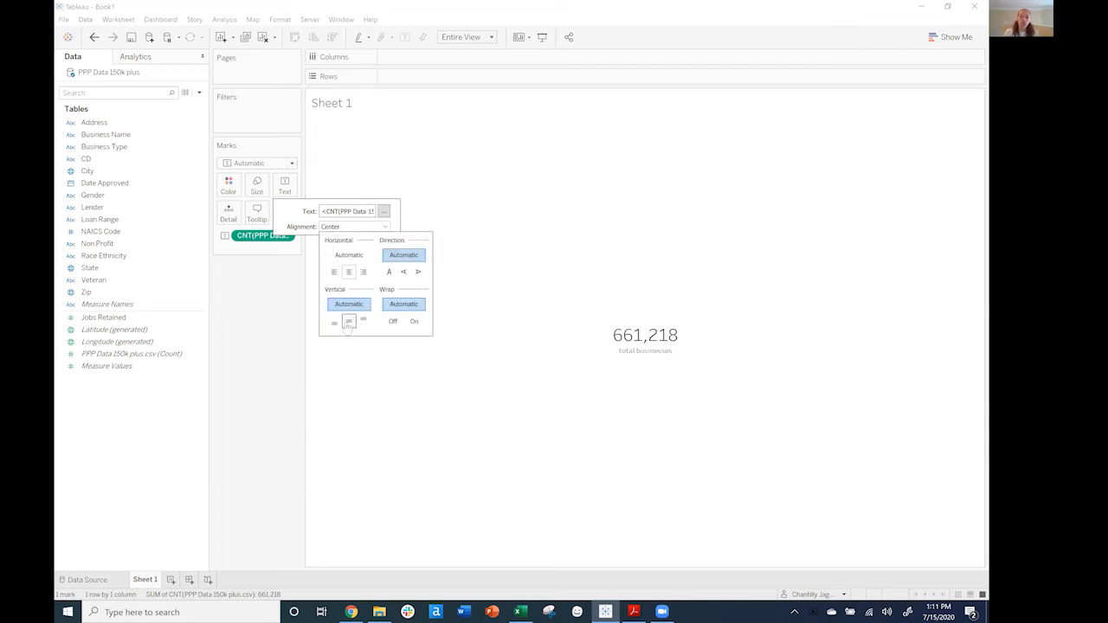
left_click(348, 321)
left_click(287, 349)
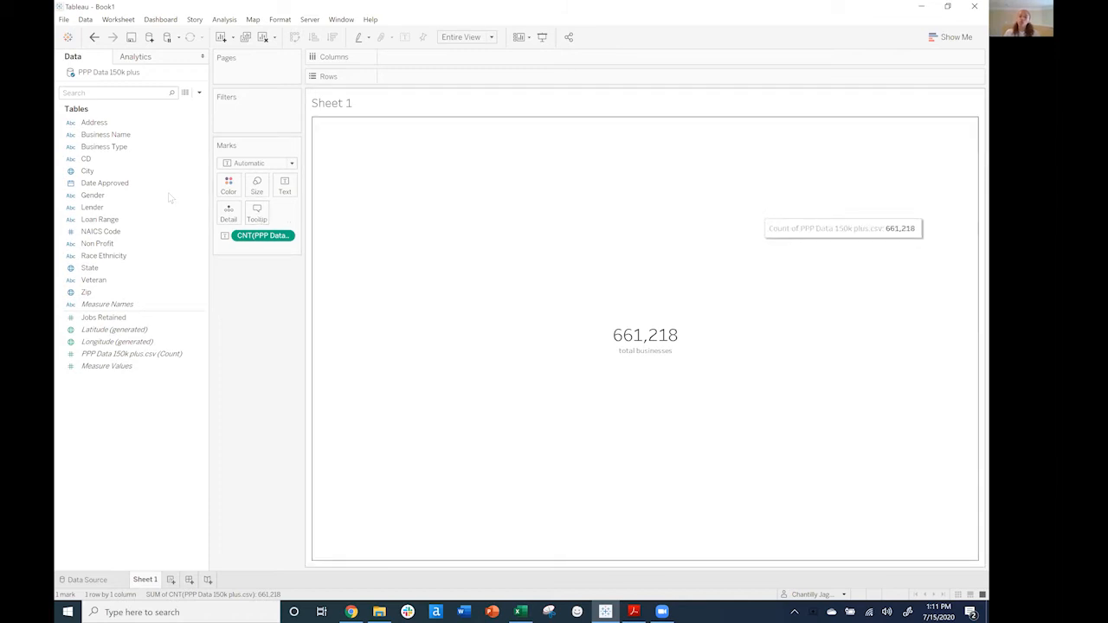
Step: Turn off tooltips for the total businesses number
left_click(257, 218)
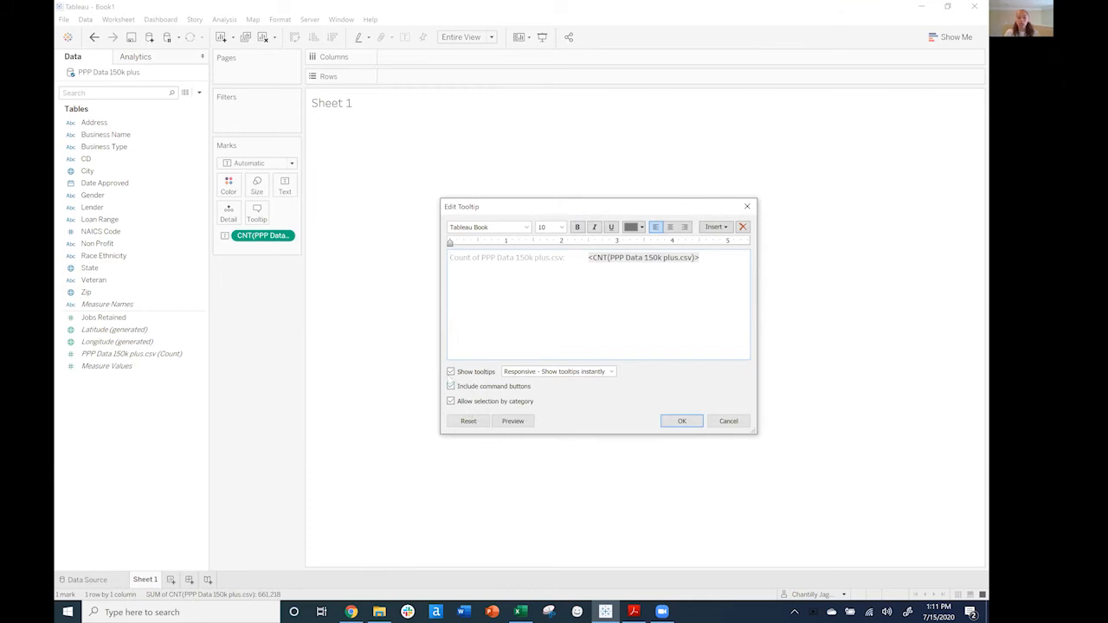
left_click(684, 422)
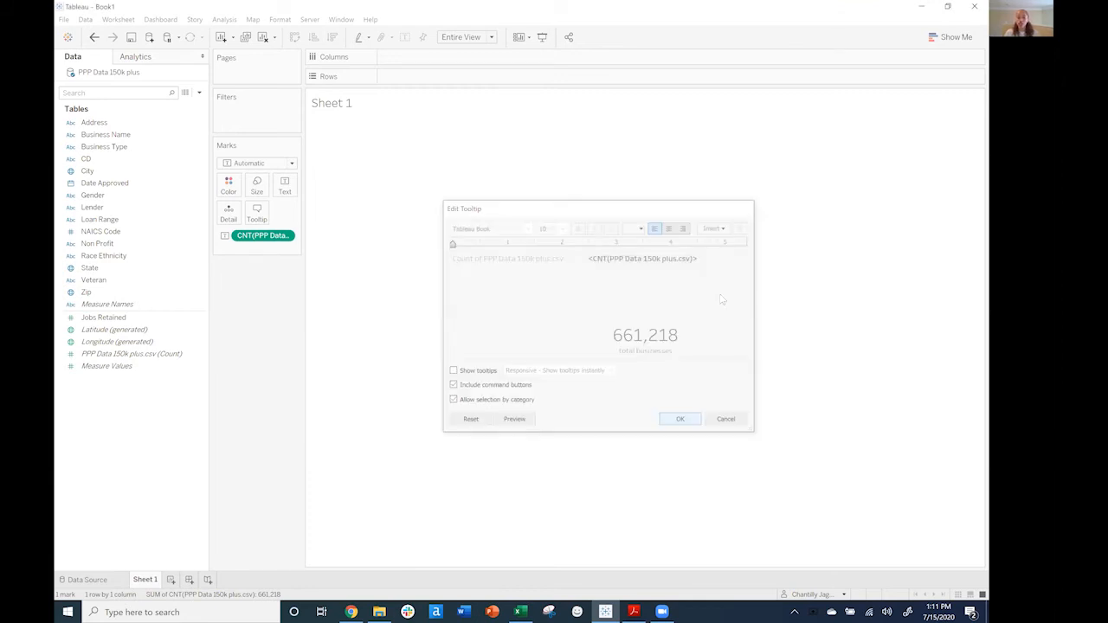
left_click(738, 372)
left_click(742, 376)
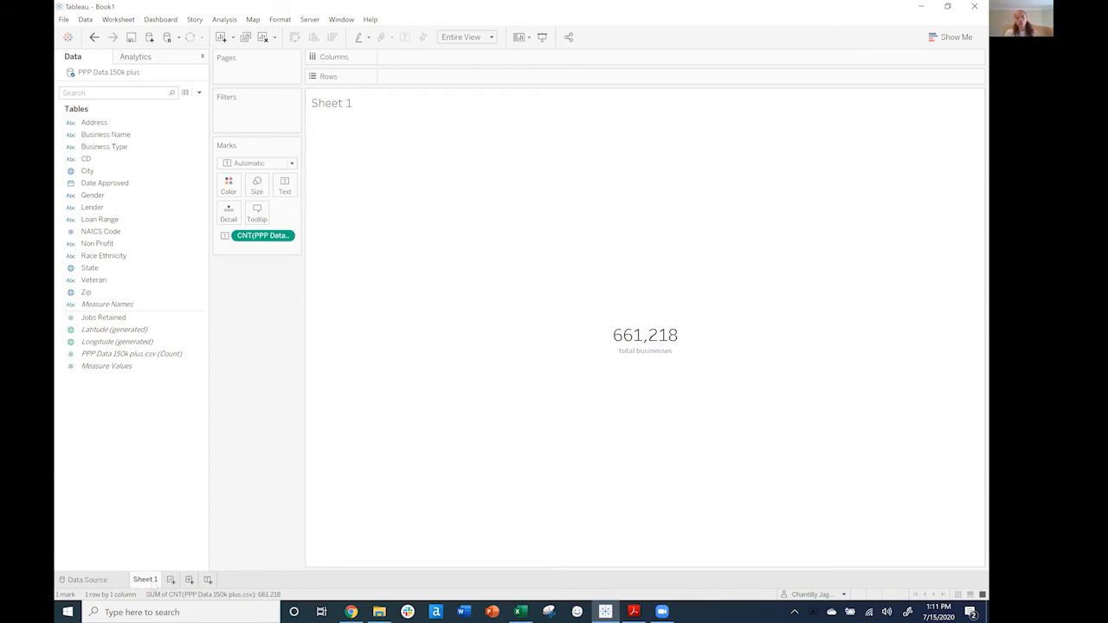
Step: Rename Sheet 1 as "Number of Businesses"
double_click(145, 579)
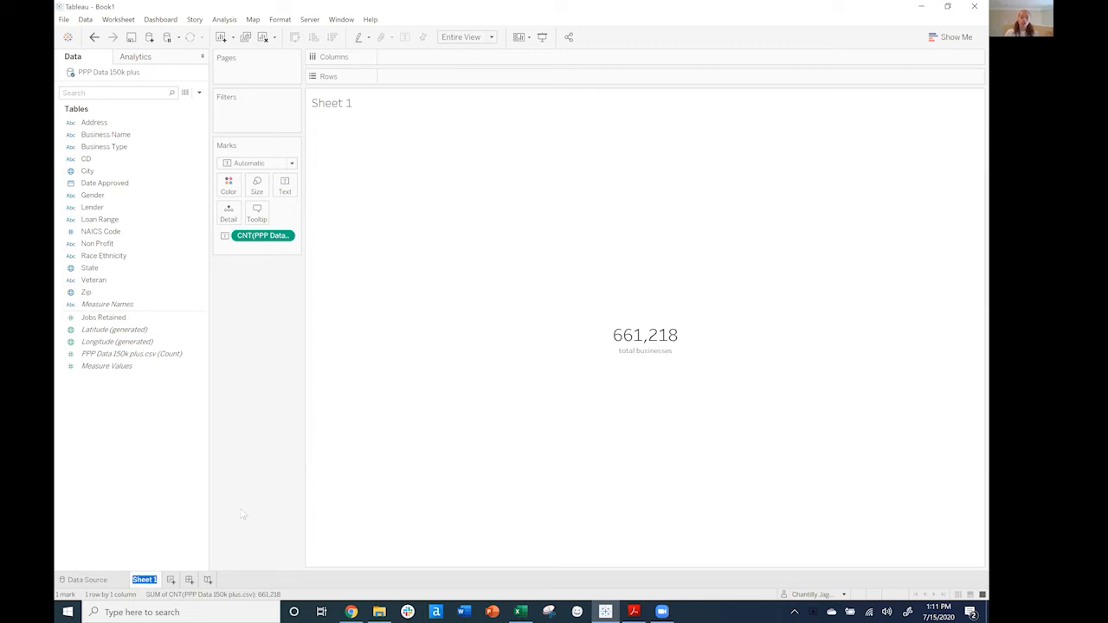
type("Nu")
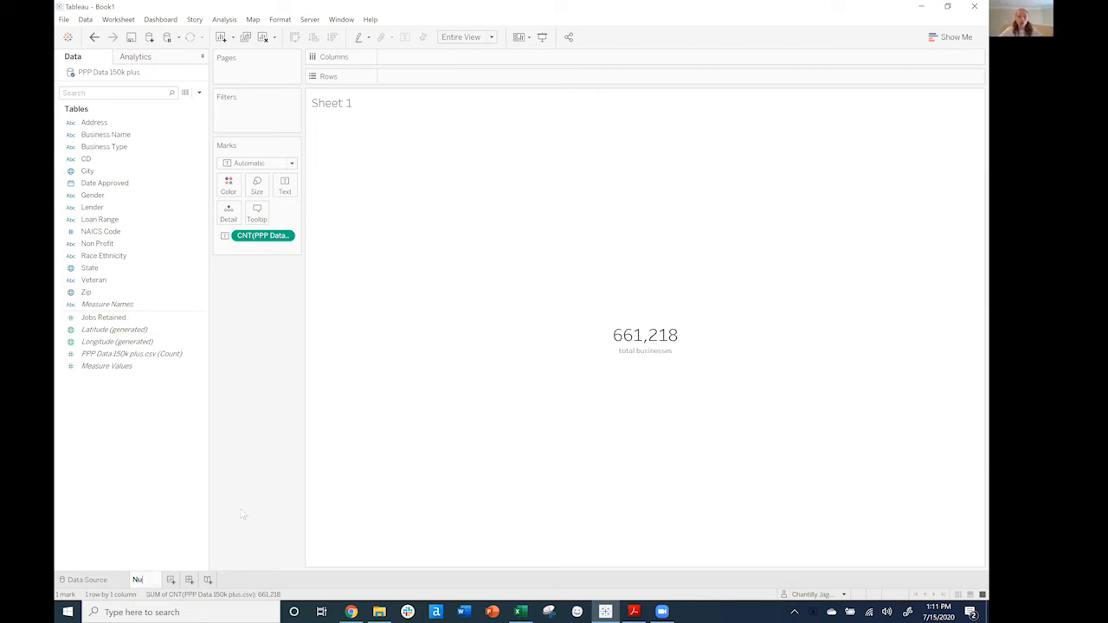
type("mber of Businesses")
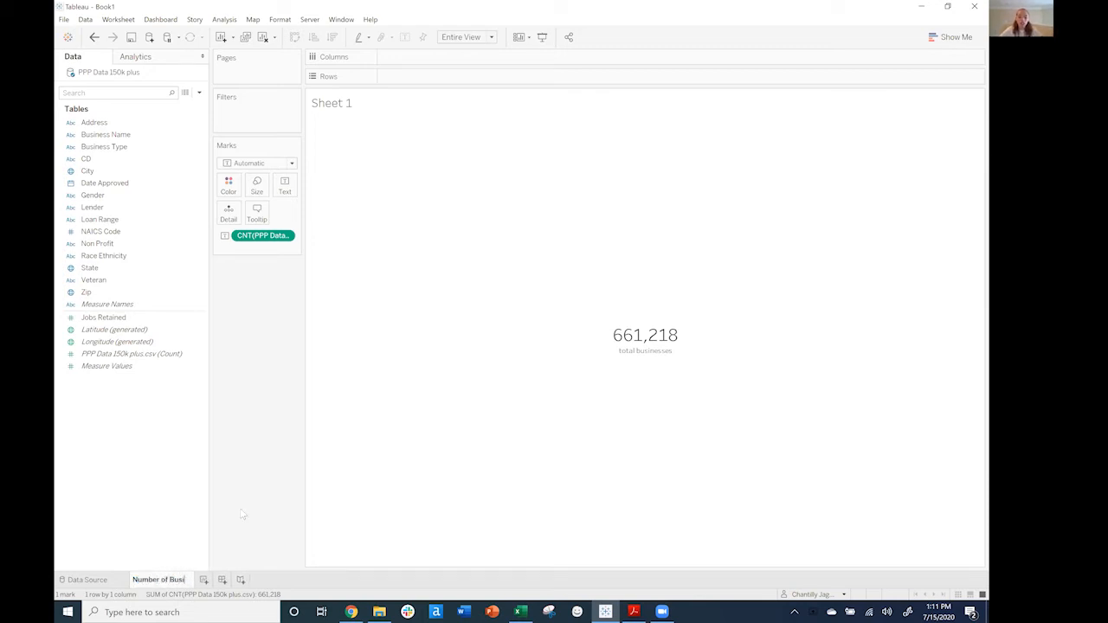
key("Return")
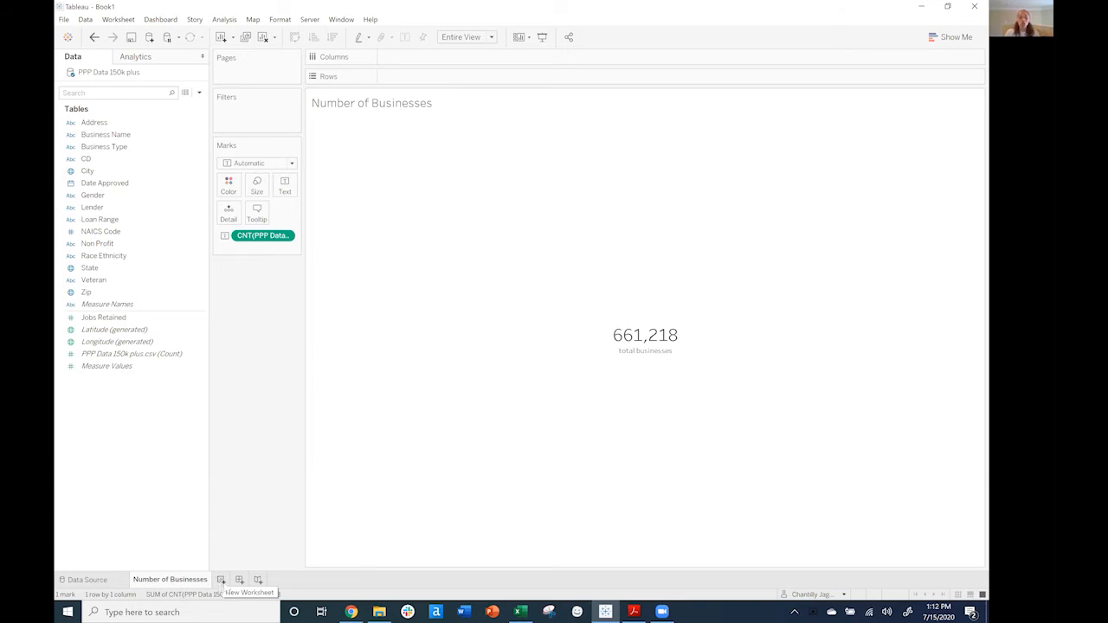
Step: Create a new worksheet, widen the Marks card slightly, and place State on Detail to plot the states on a map
left_click(221, 580)
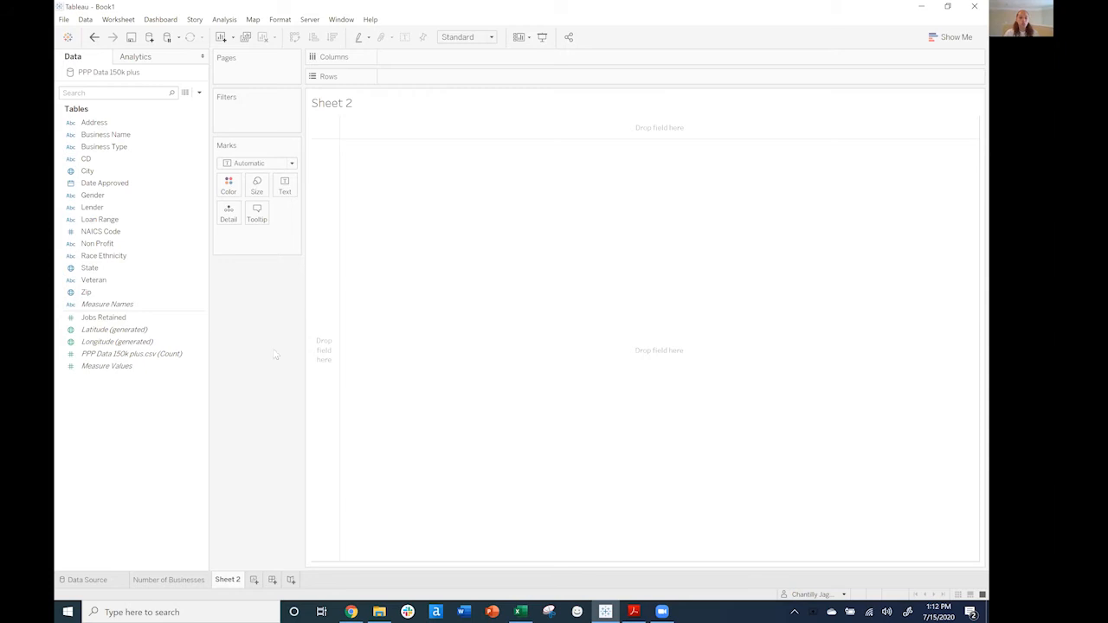
left_click_drag(302, 235, 307, 236)
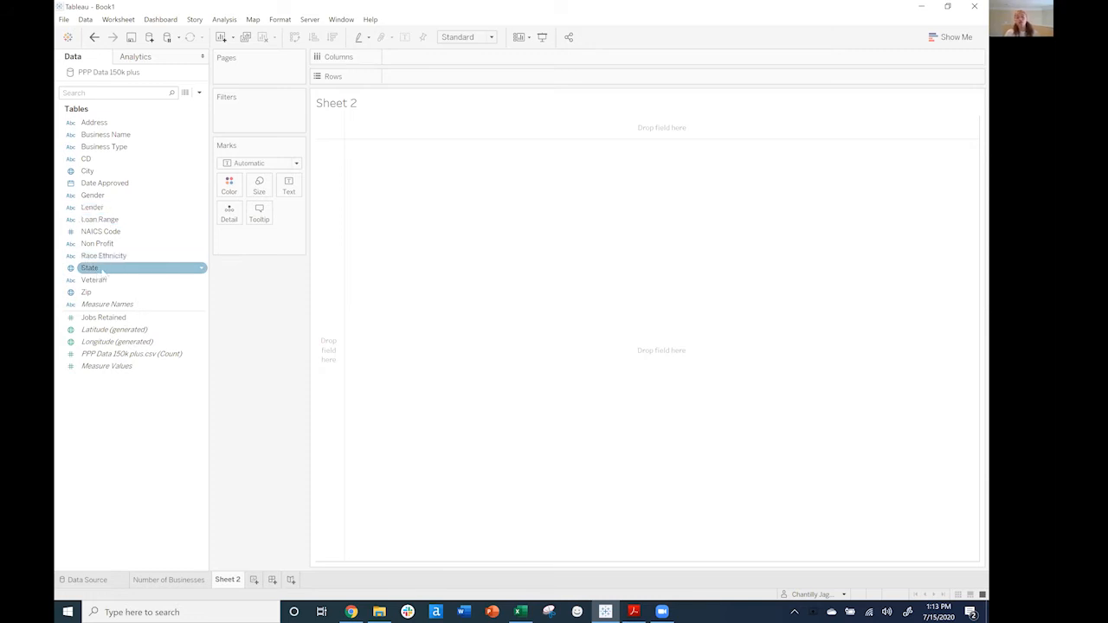
left_click_drag(153, 274, 229, 216)
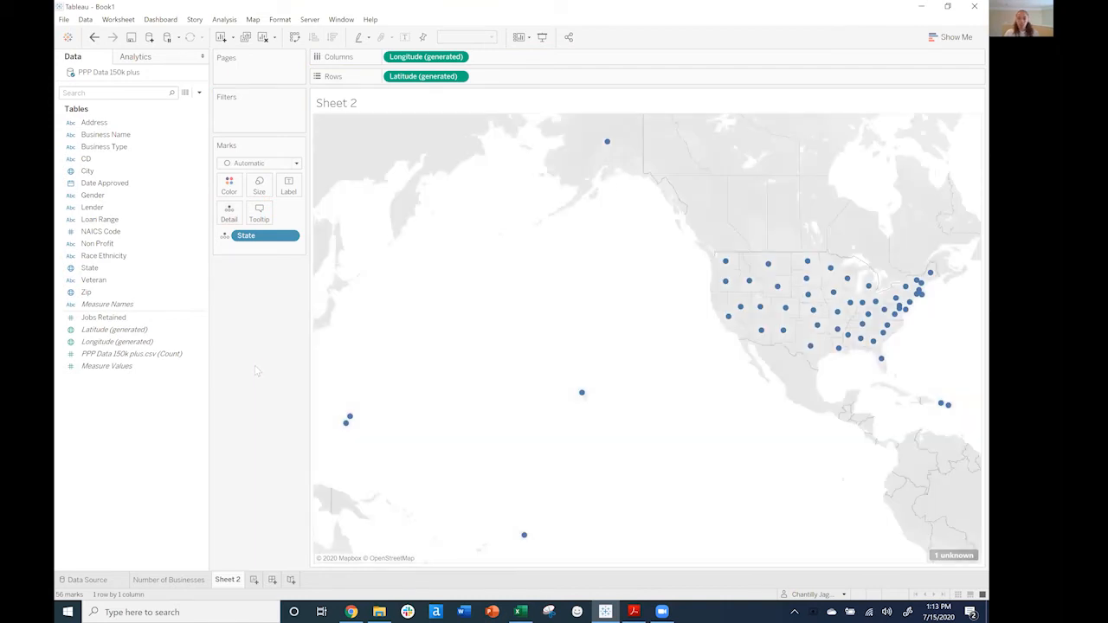
mouse_move(608, 143)
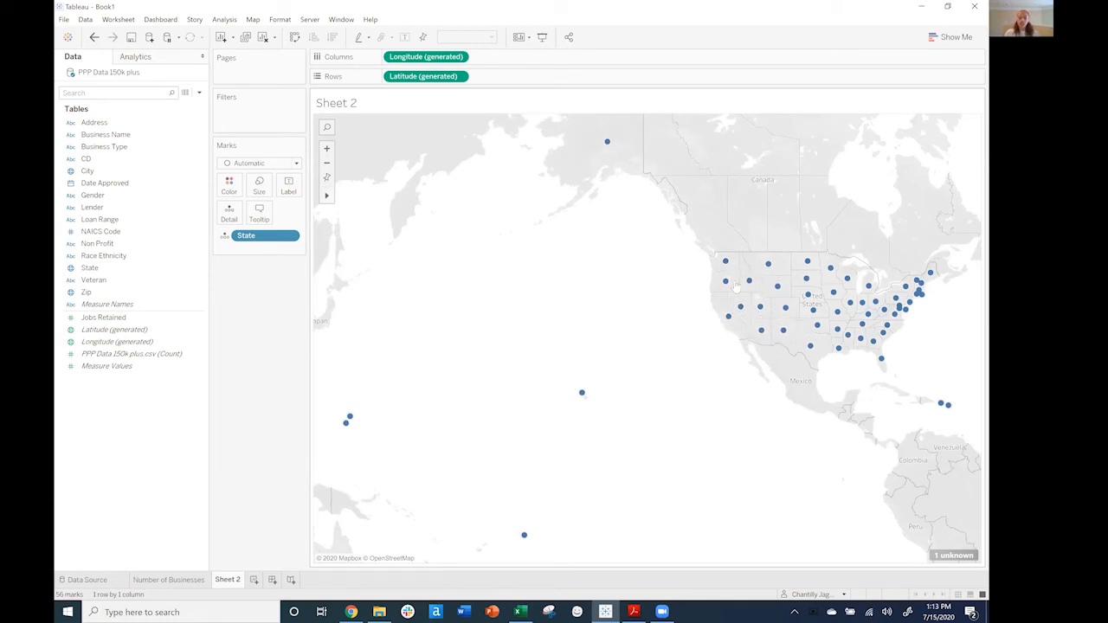
mouse_move(727, 287)
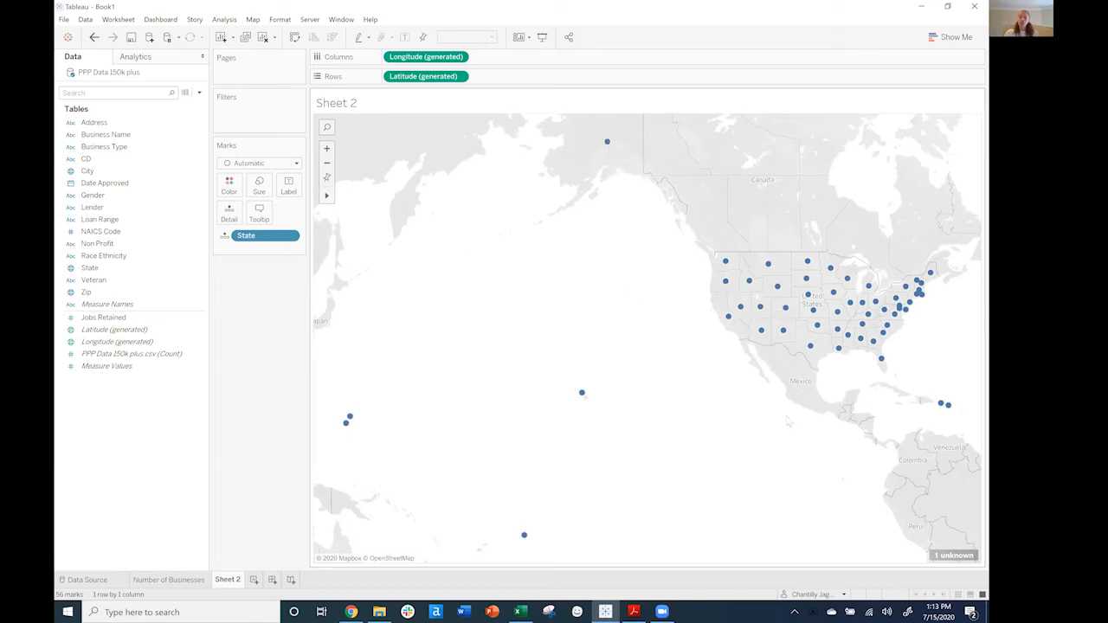
Step: Review the location matches for the unknown State value without changing them, and filter the unknown data out of the map
left_click(952, 556)
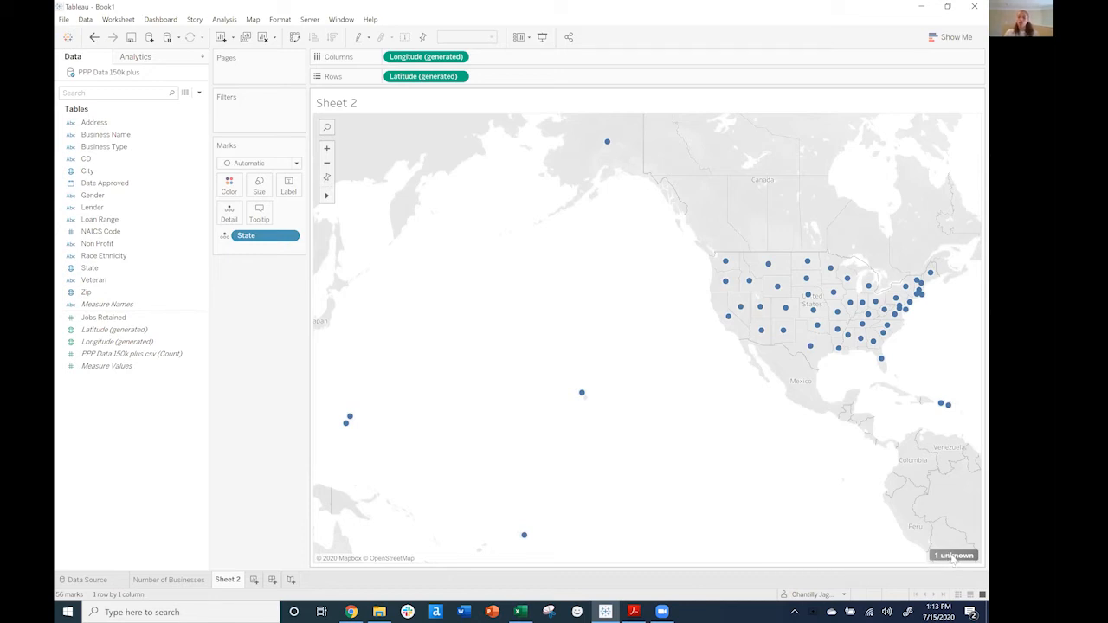
left_click(535, 288)
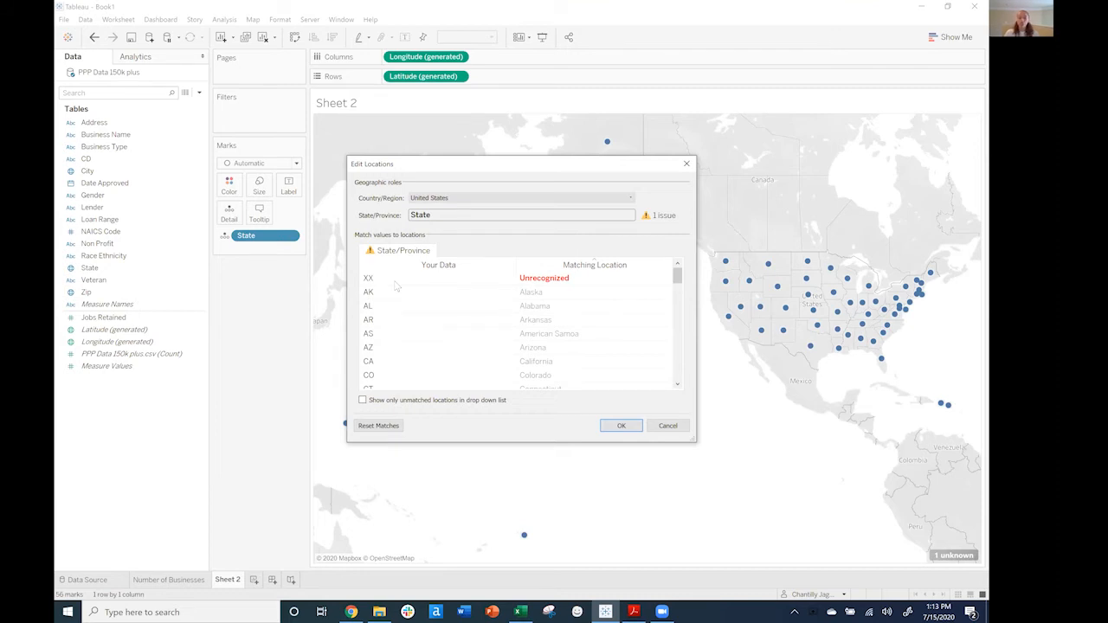
left_click(667, 426)
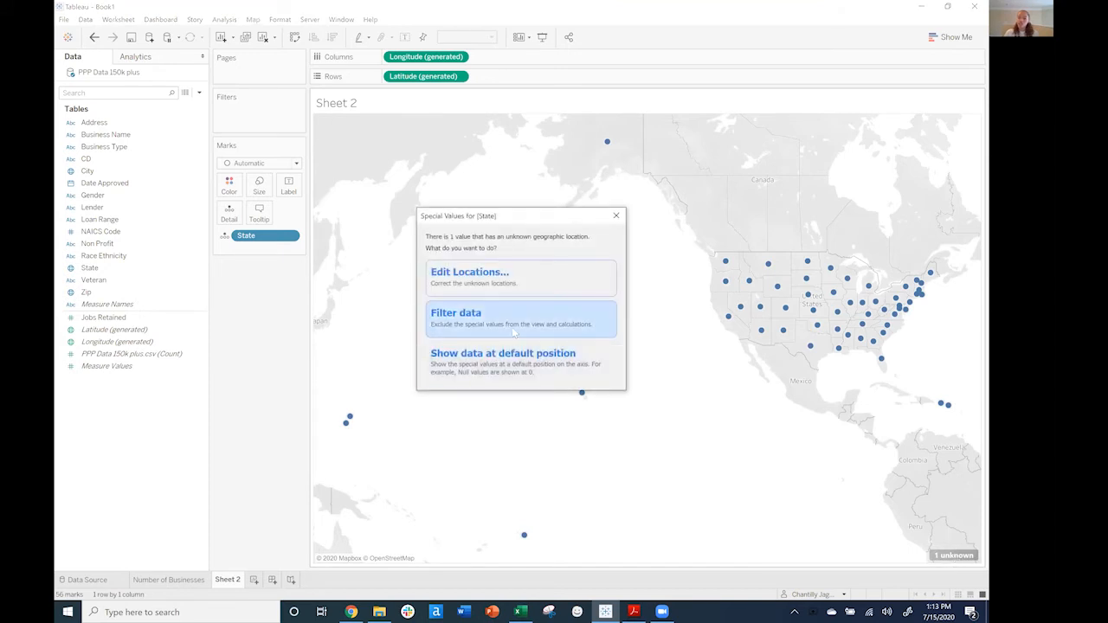
left_click(513, 330)
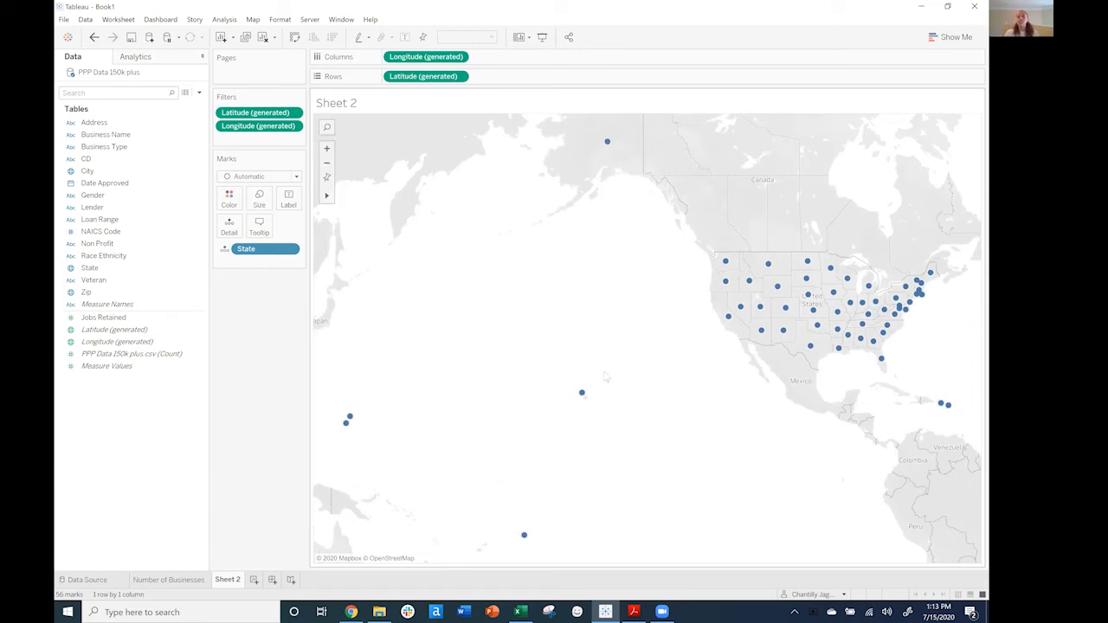
mouse_move(730, 267)
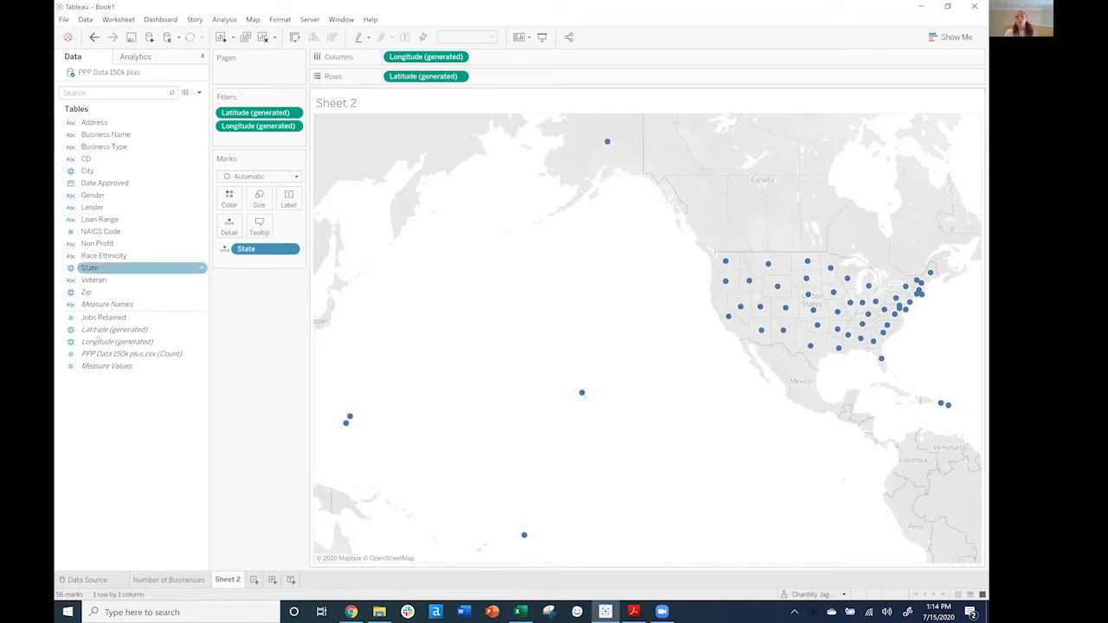
Step: Color the states on the map by the count of PPP Data 150k plus.csv records
left_click(117, 355)
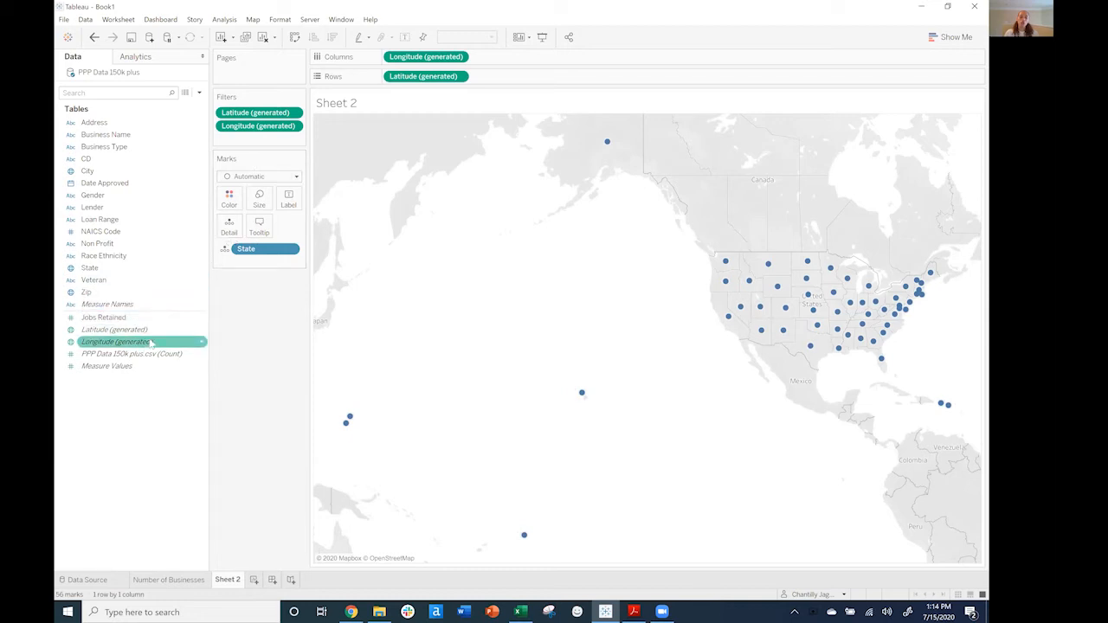
left_click_drag(129, 355, 231, 202)
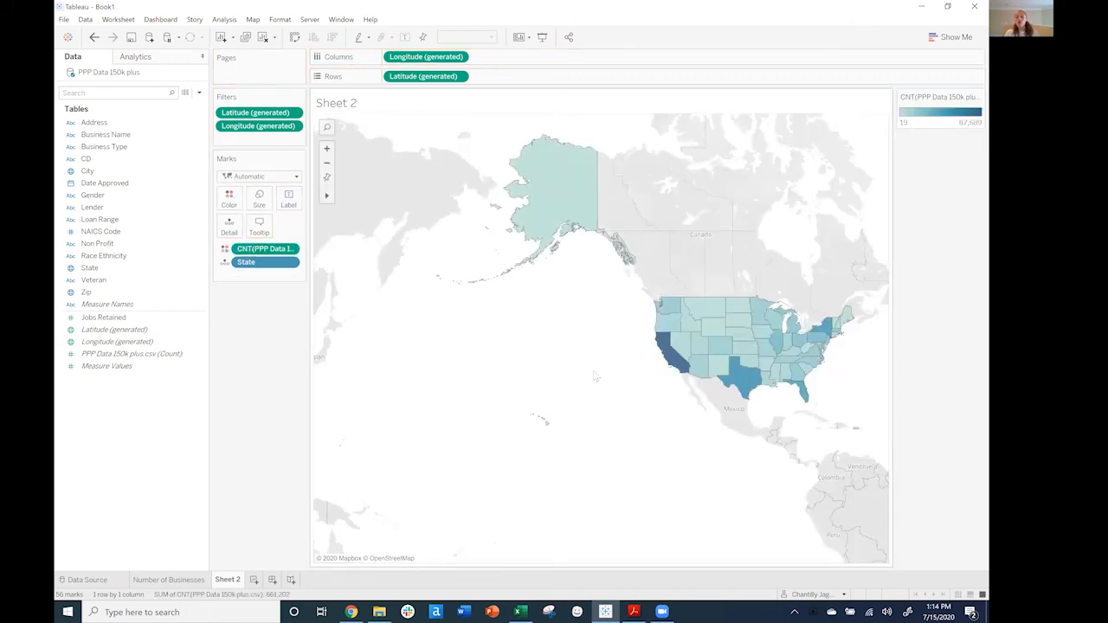
mouse_move(679, 366)
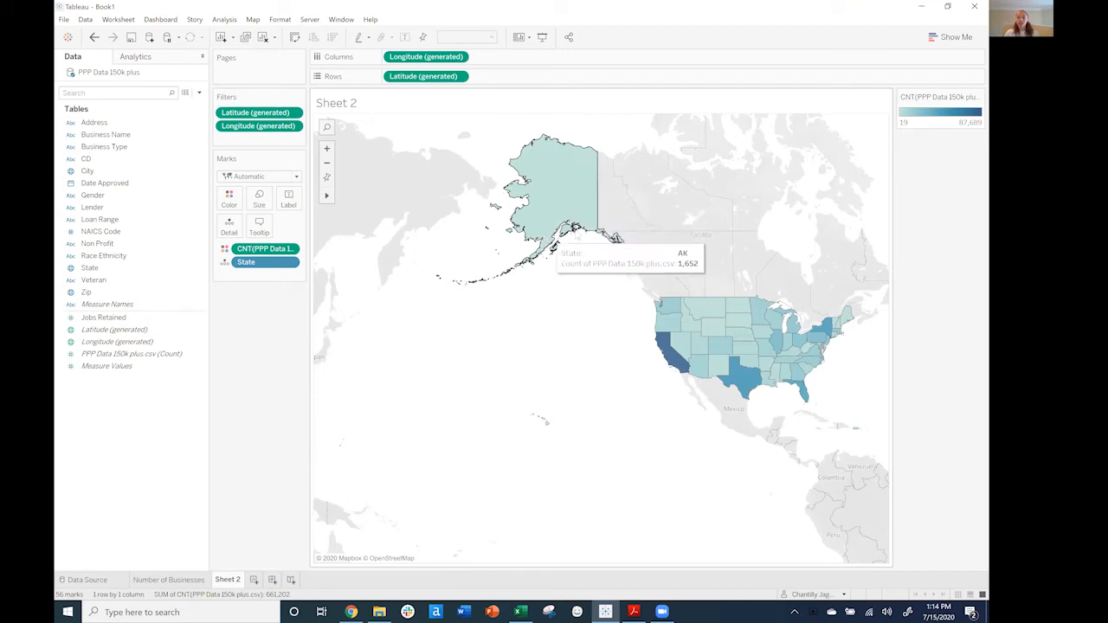
Step: Reframe the map with the Pan tool and zooming so the contiguous United States fills the view
mouse_move(329, 193)
left_click_drag(510, 311, 438, 268)
mouse_move(326, 196)
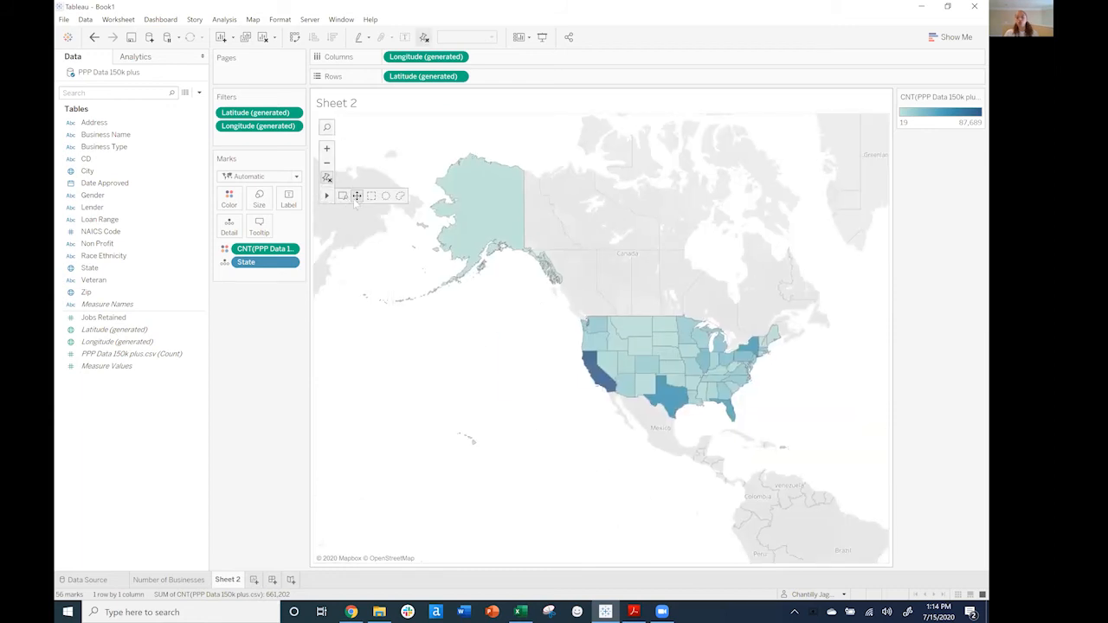
left_click(356, 198)
left_click_drag(520, 370, 487, 352)
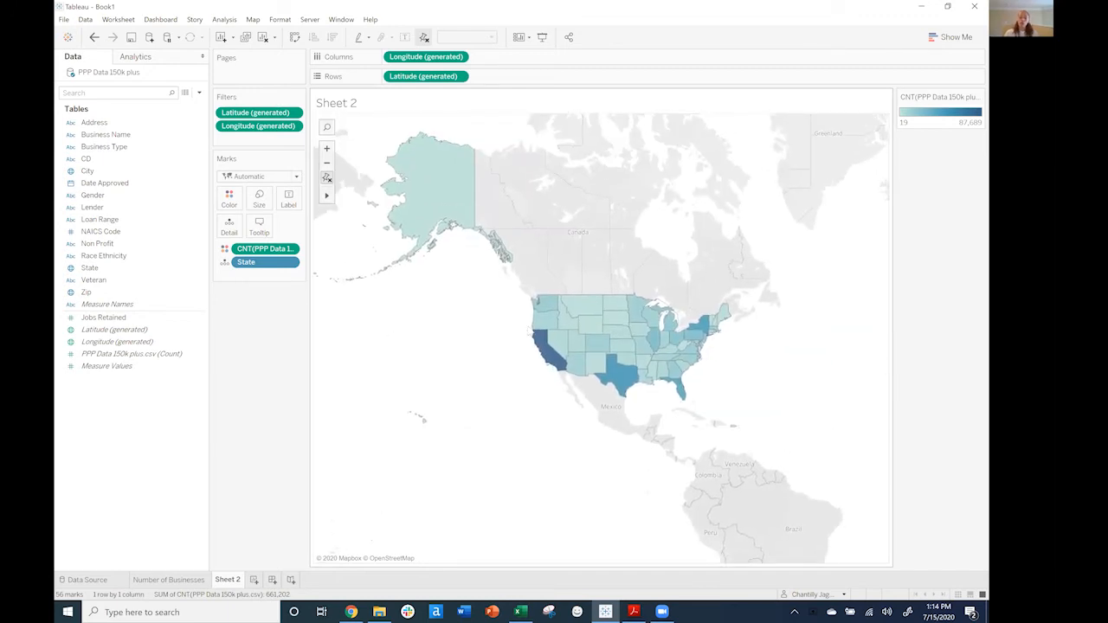
scroll(529, 330, "up", 3)
scroll(532, 335, "down", 3)
scroll(535, 352, "up", 3)
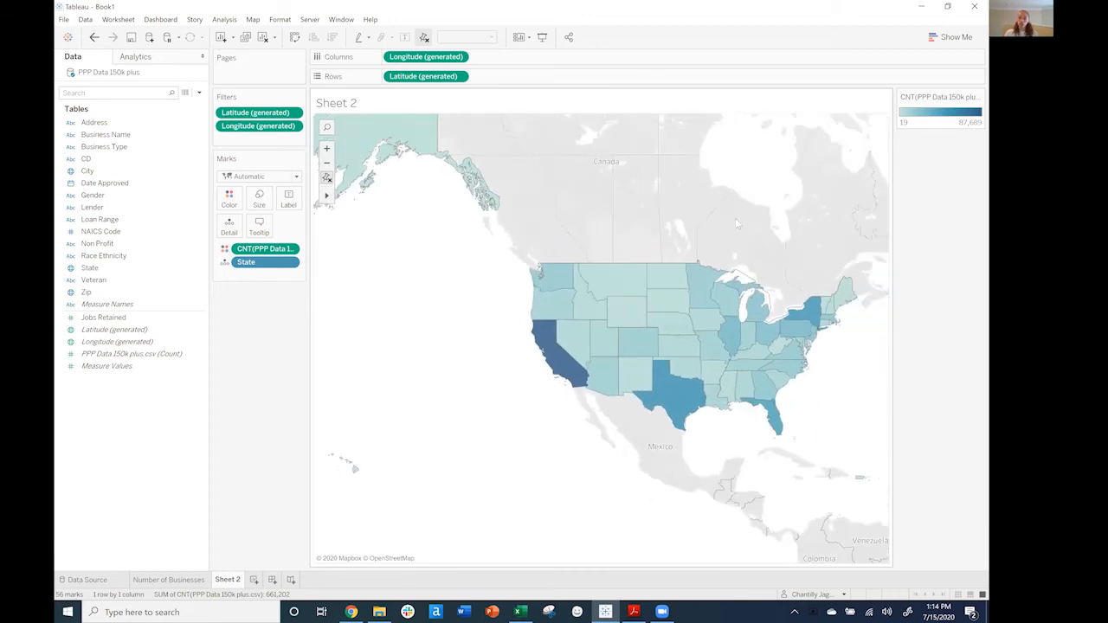
left_click_drag(670, 175, 586, 145)
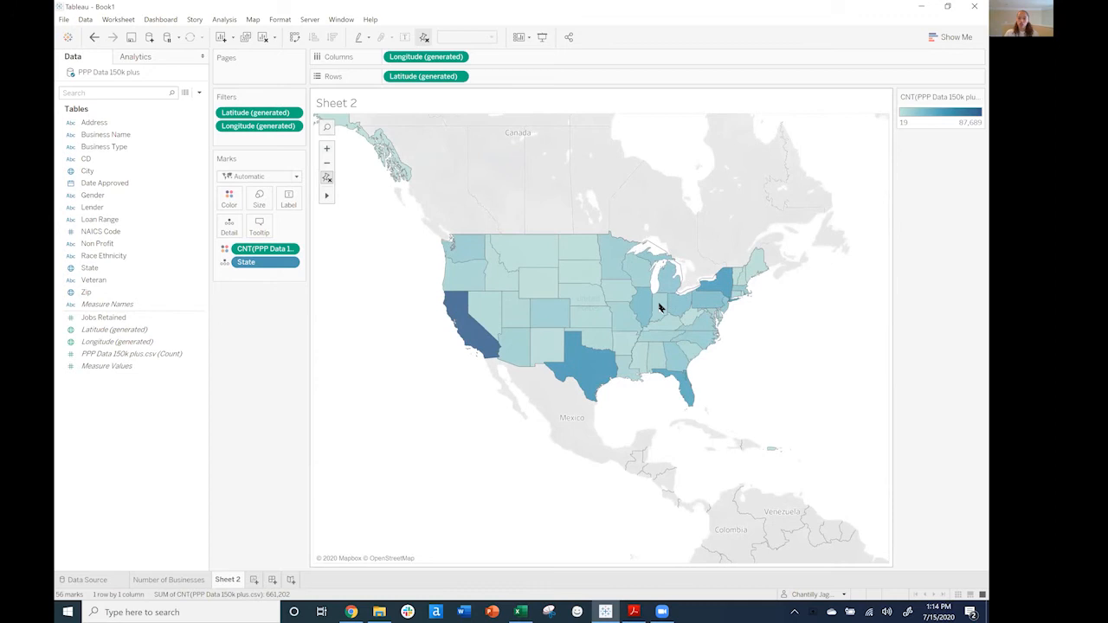
scroll(660, 306, "up", 3)
left_click_drag(764, 228, 770, 234)
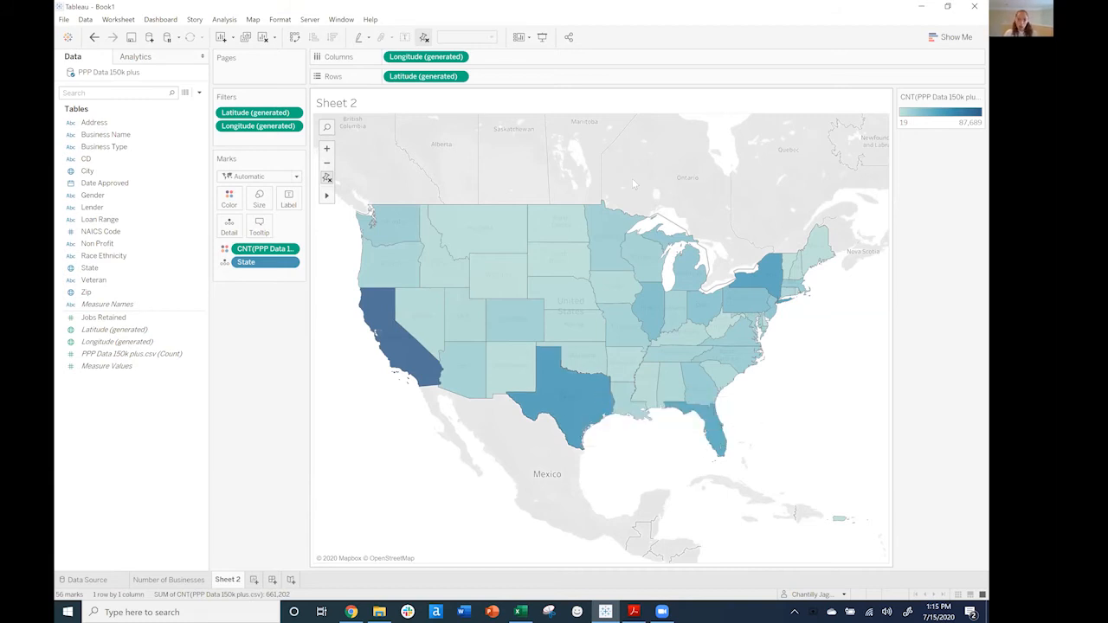
Step: Change the map's color scale to a custom sequential palette based on dark blue #00486a
left_click(237, 205)
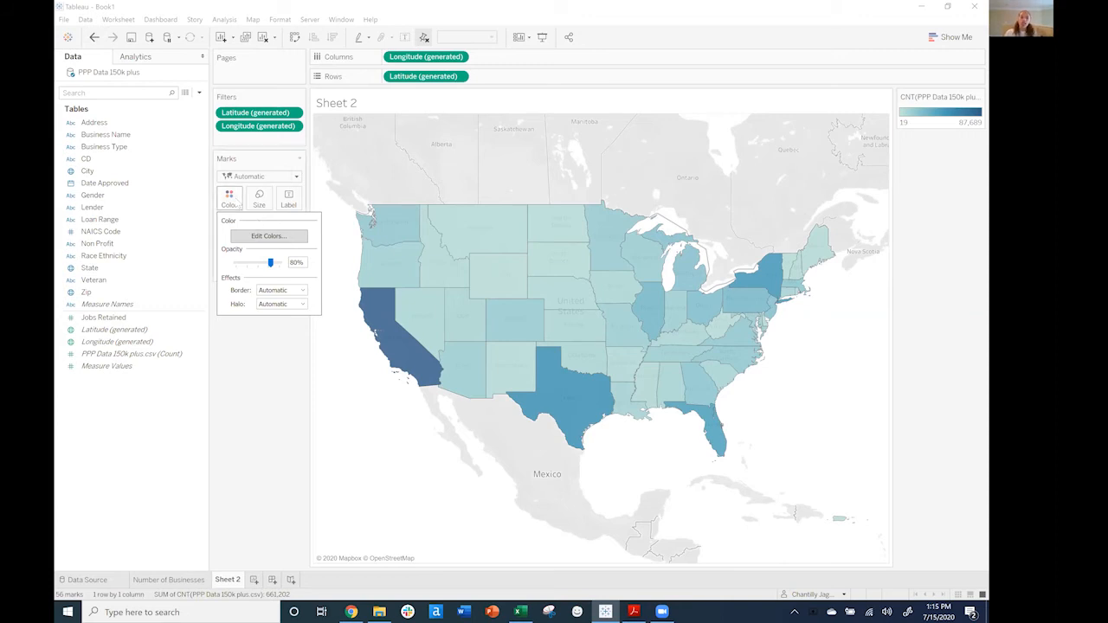
left_click(246, 239)
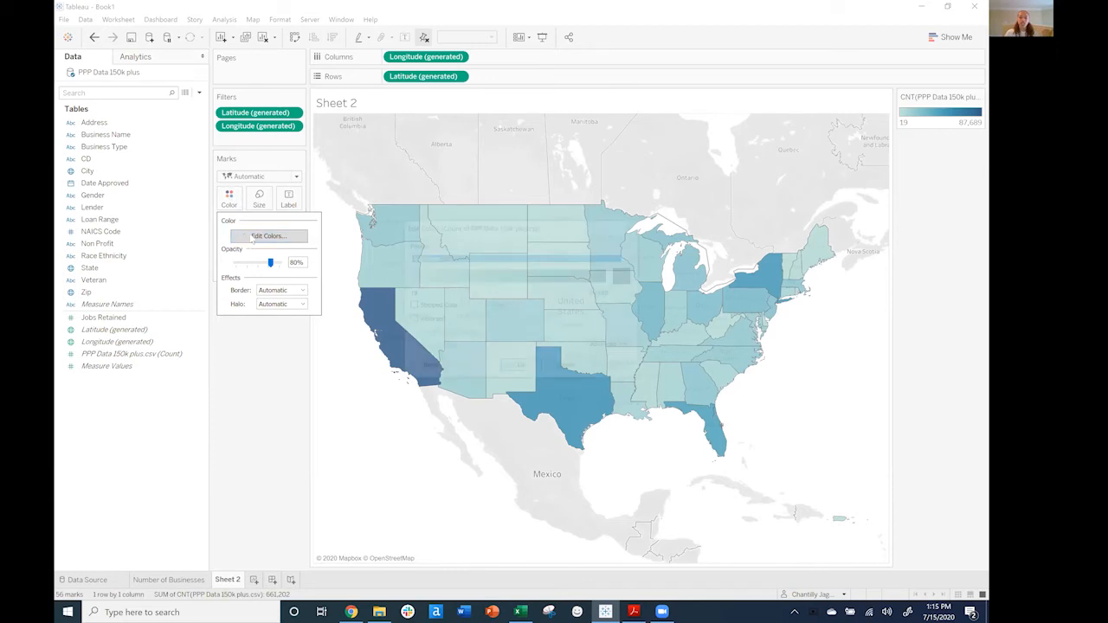
left_click_drag(530, 230, 566, 253)
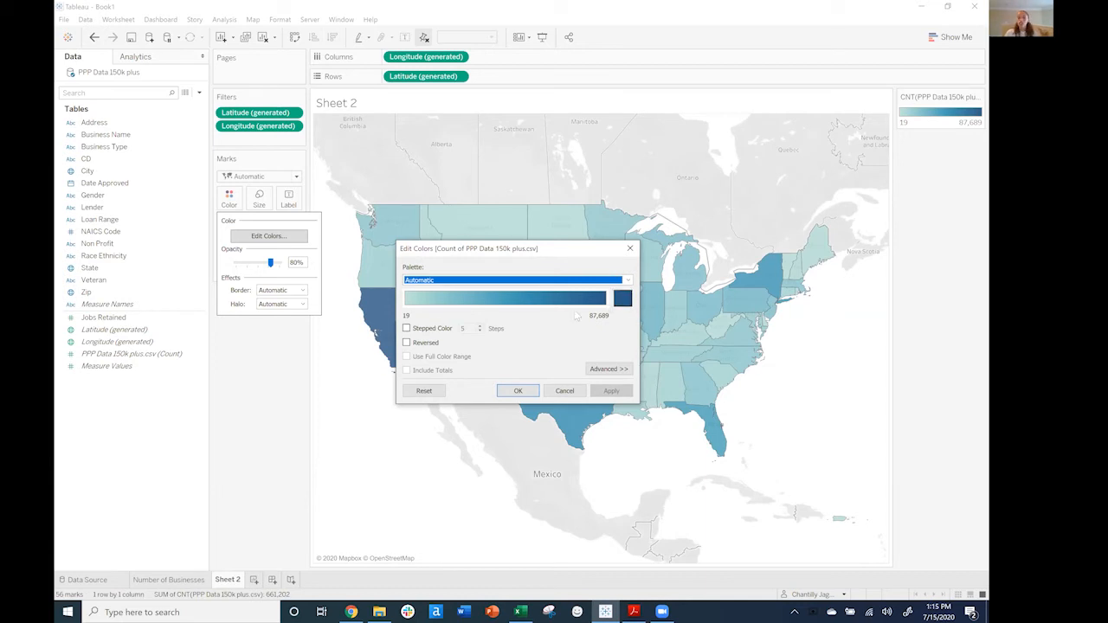
left_click(627, 300)
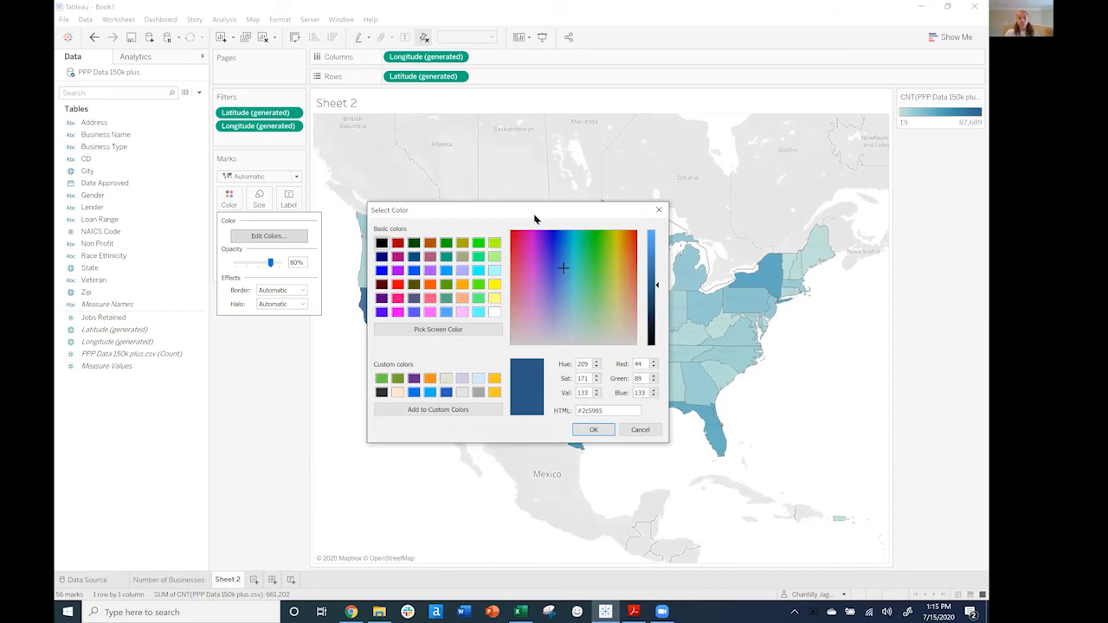
left_click(384, 257)
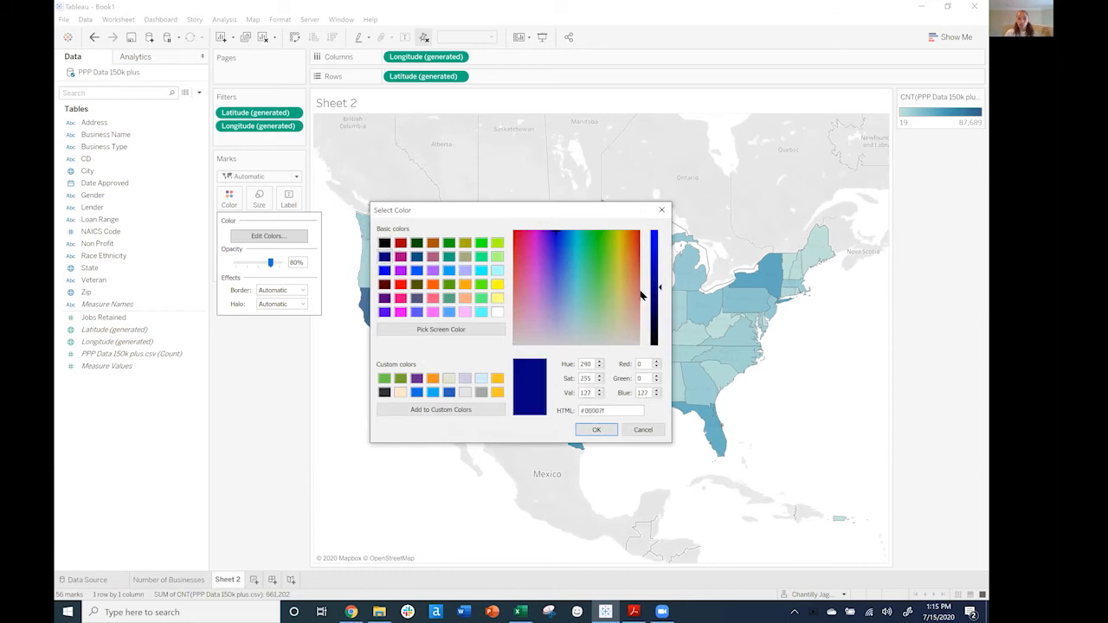
left_click(416, 257)
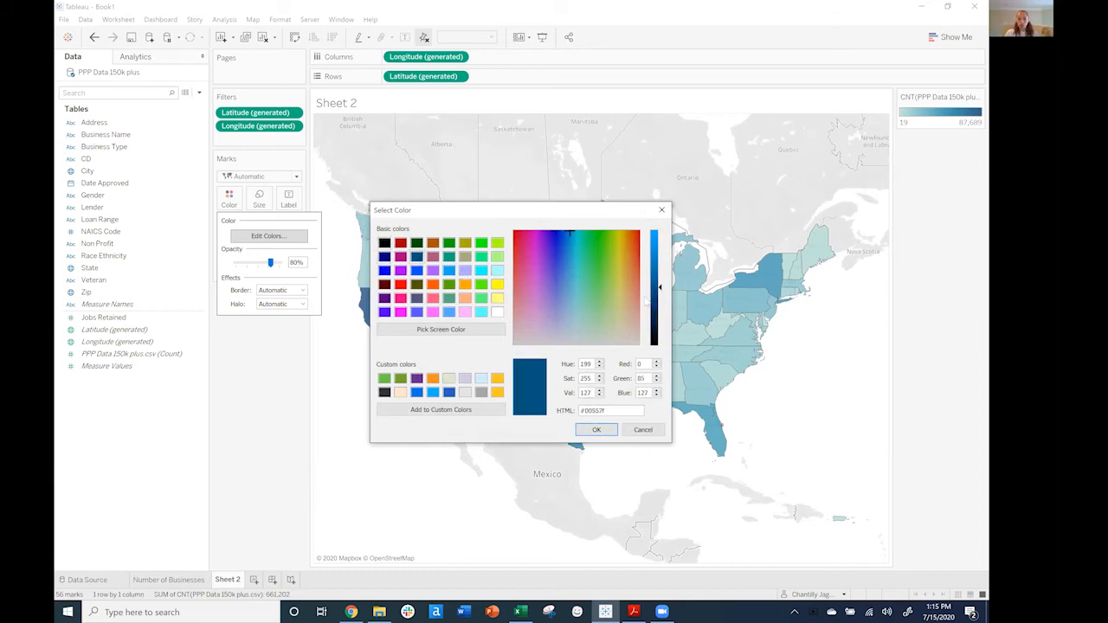
left_click_drag(656, 296, 658, 299)
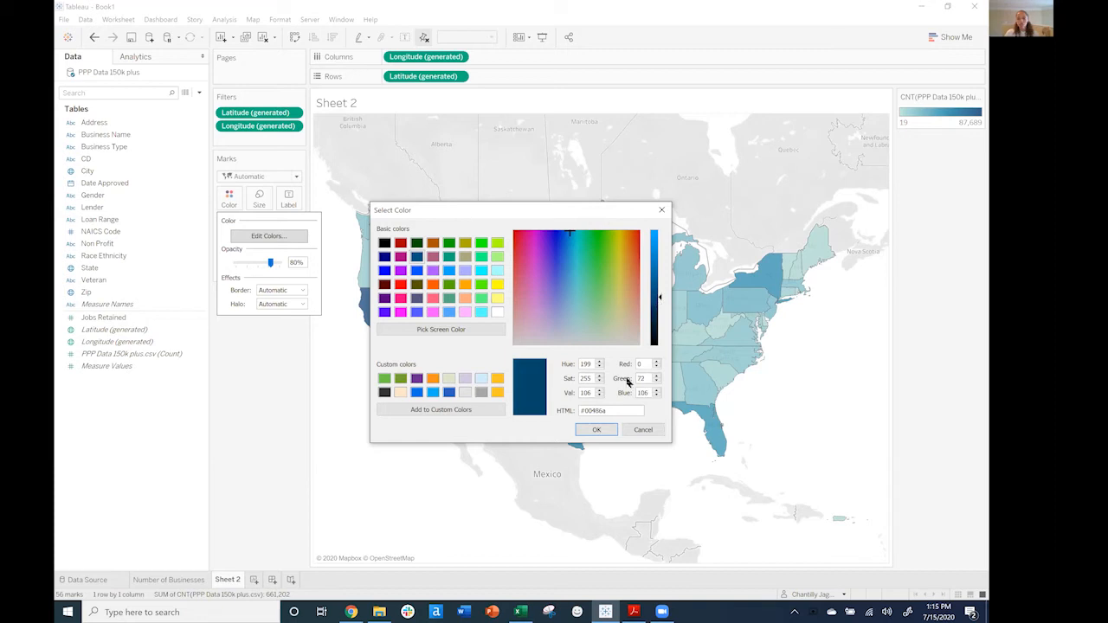
left_click(598, 429)
left_click(625, 392)
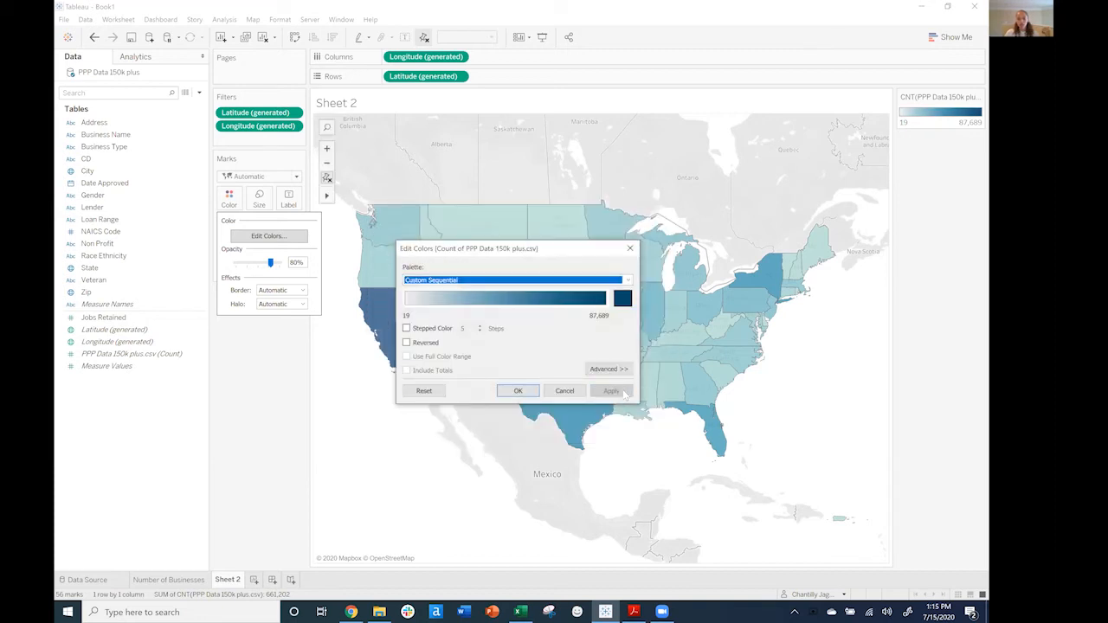
left_click(521, 390)
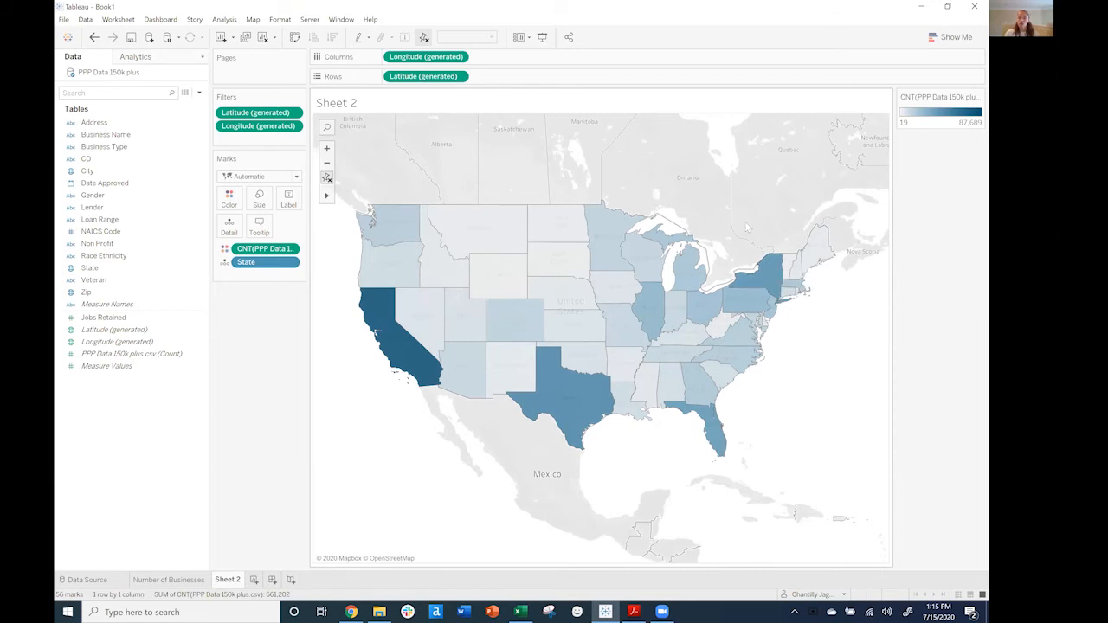
Step: Nudge the map to center the contiguous United States and open the map layer settings
left_click_drag(749, 213, 765, 206)
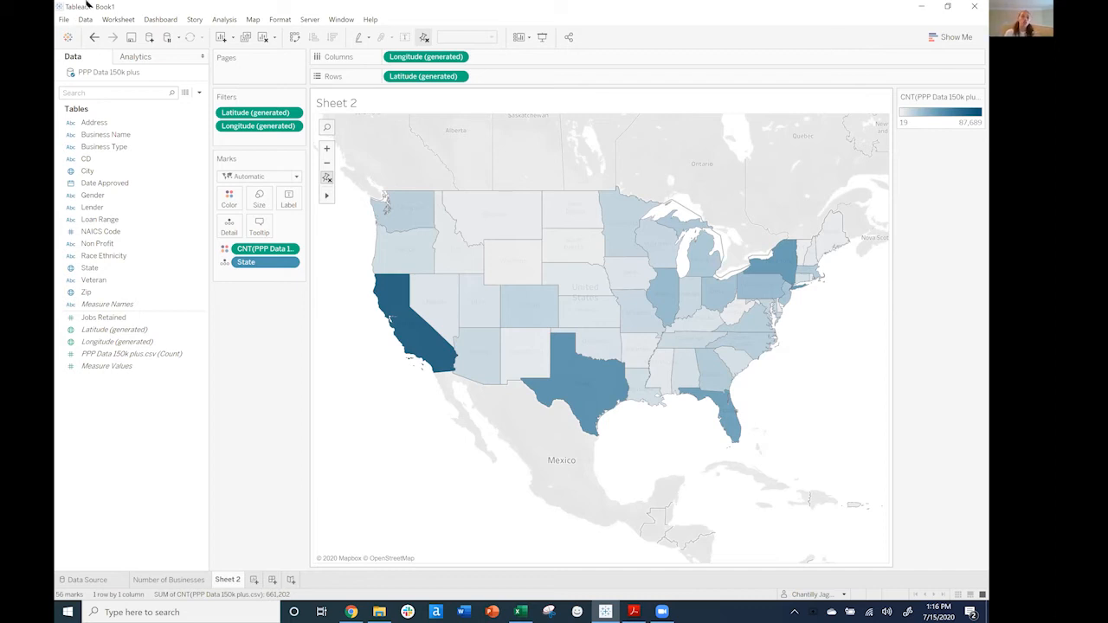
left_click(252, 19)
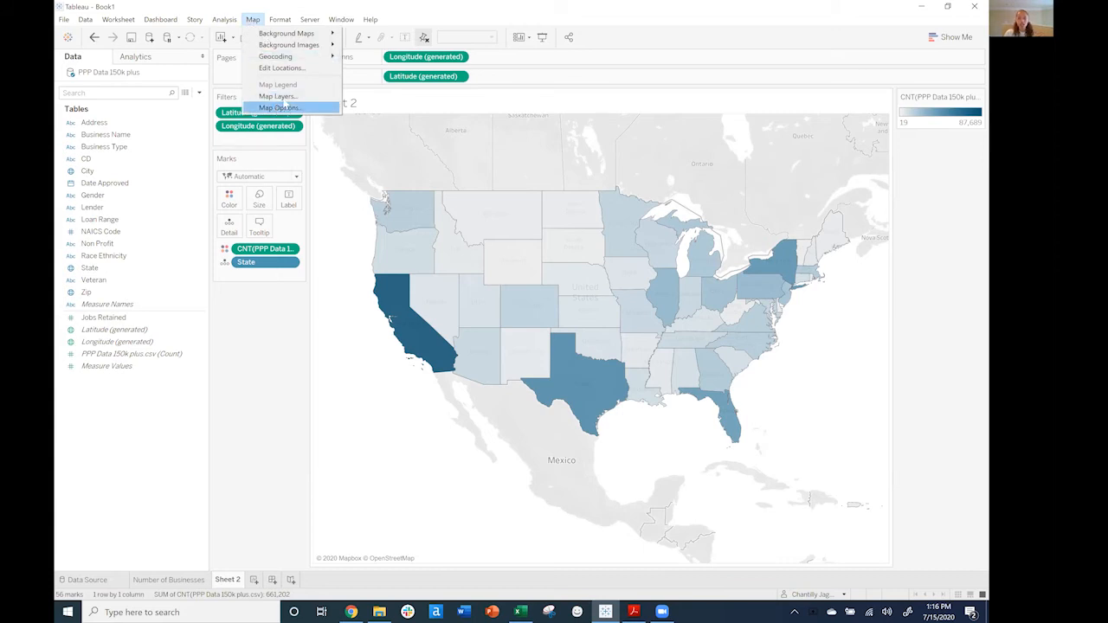
left_click(278, 96)
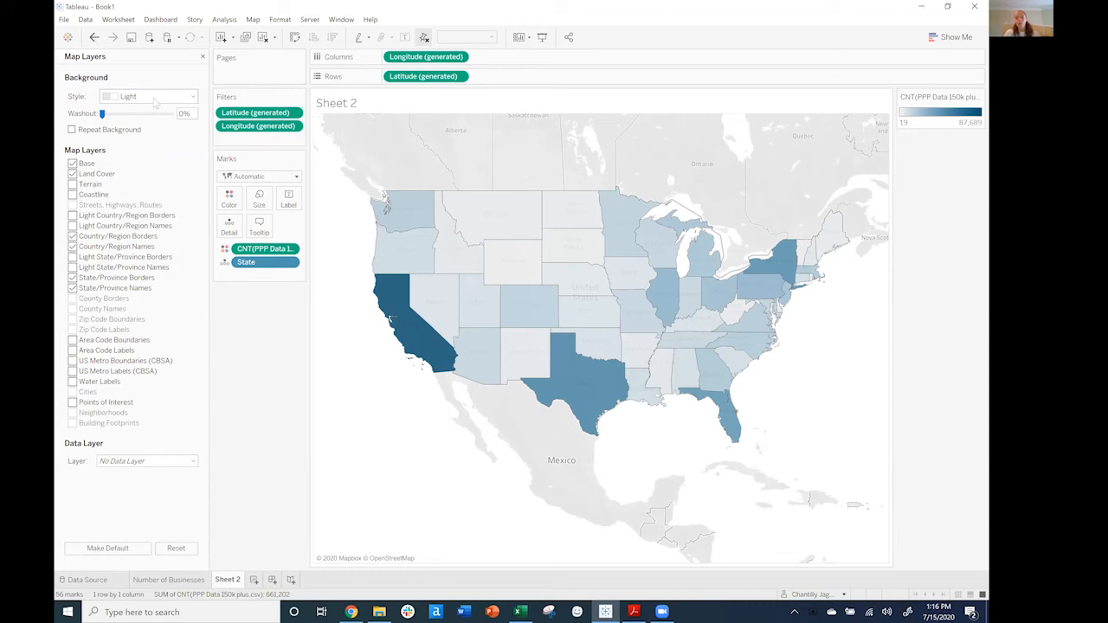
Step: Try the Normal and Streets background styles for the map, and return it to the Light style
left_click(154, 100)
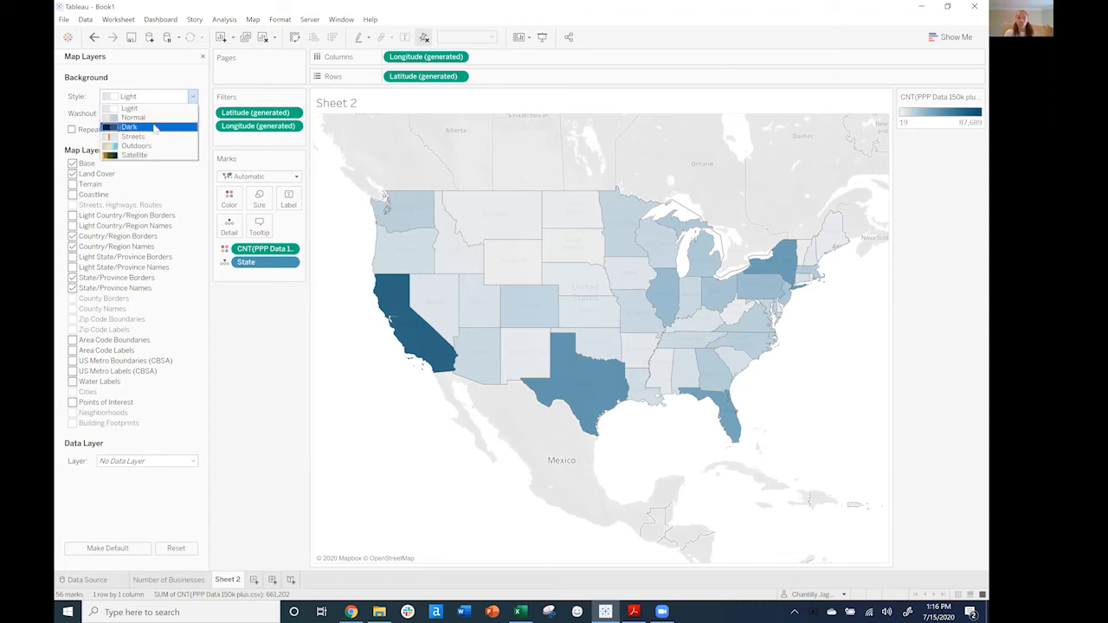
left_click(154, 125)
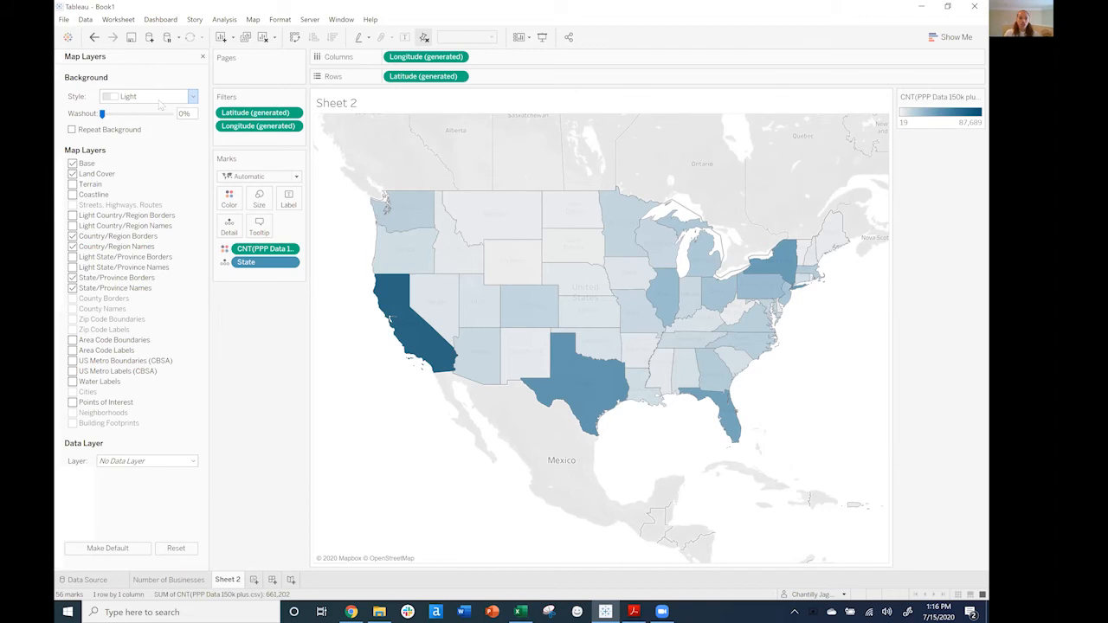
left_click(156, 96)
left_click(156, 115)
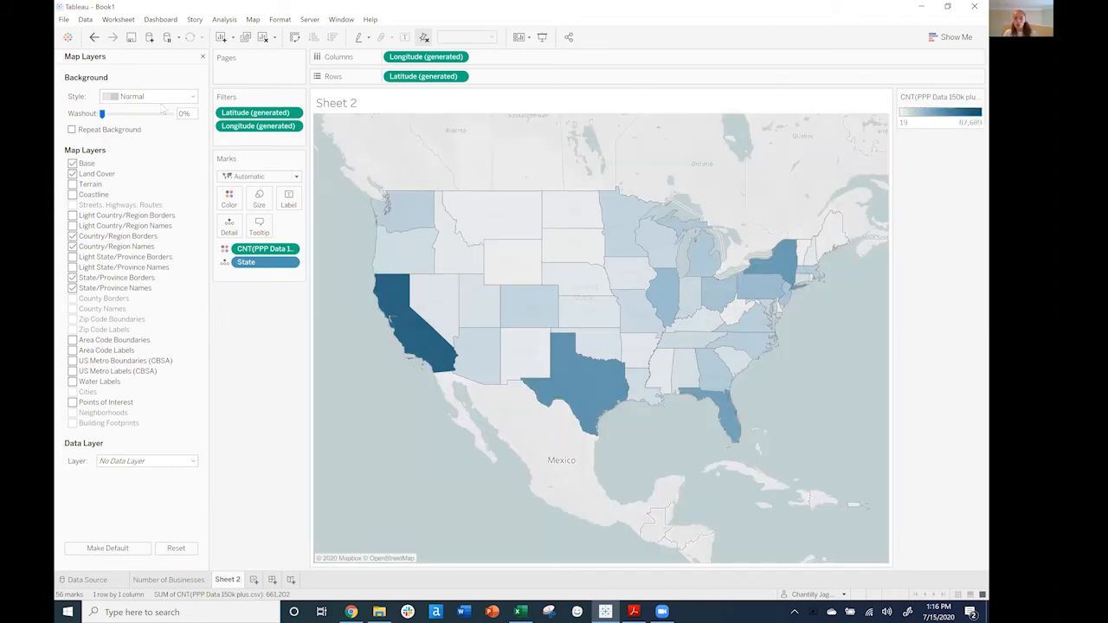
left_click(149, 96)
left_click(156, 135)
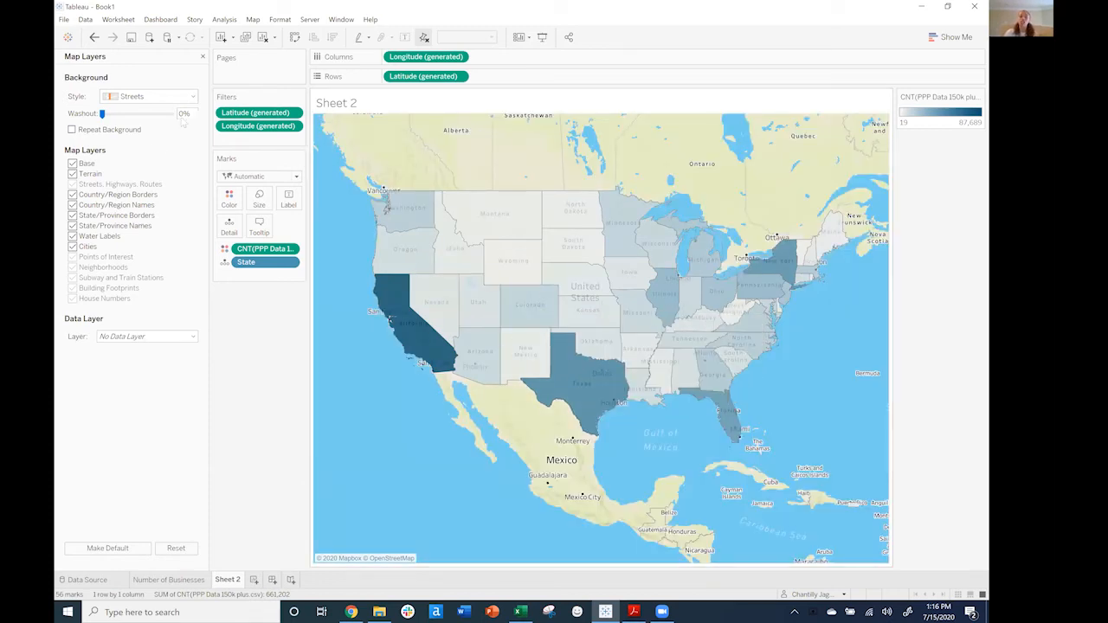
left_click(158, 97)
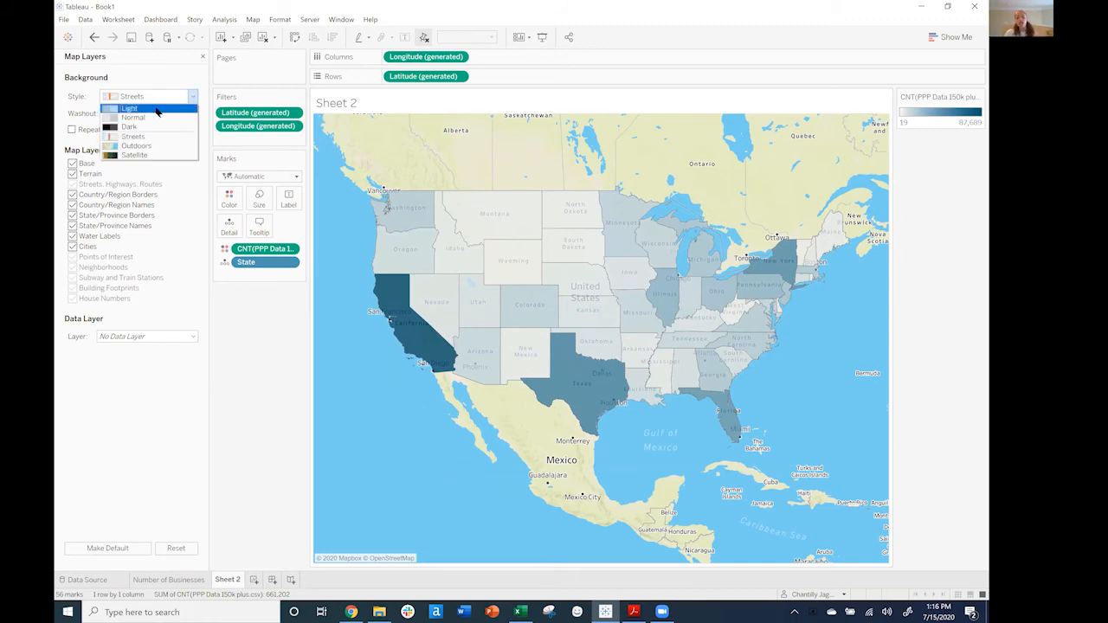
left_click(157, 109)
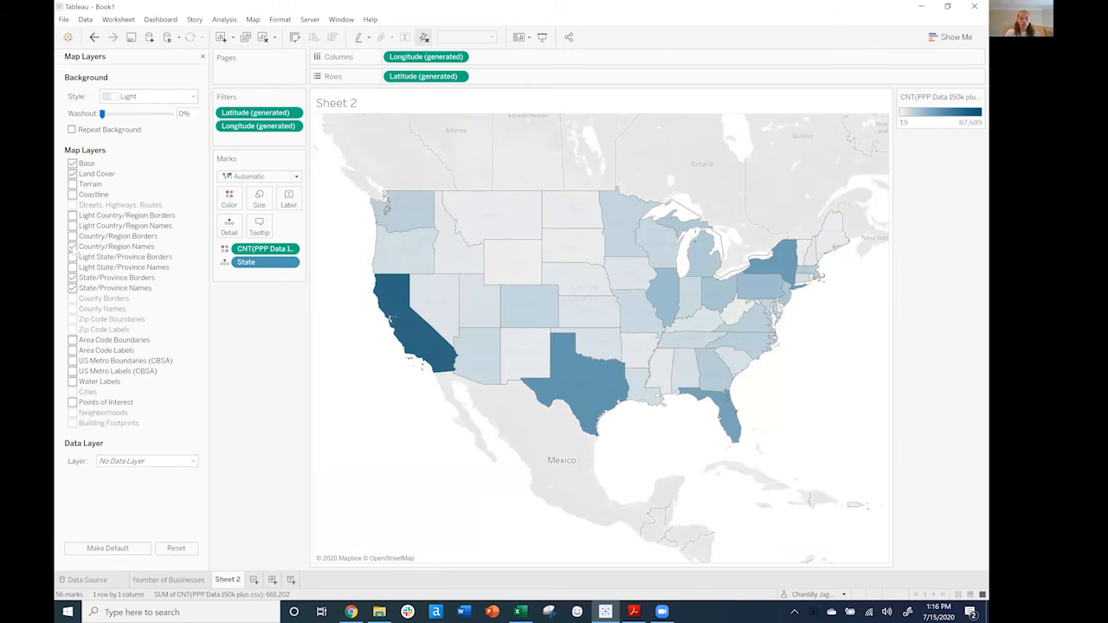
Step: Turn off the base, land cover, country/region and state/province border and name layers, and close the map layer settings
left_click(73, 245)
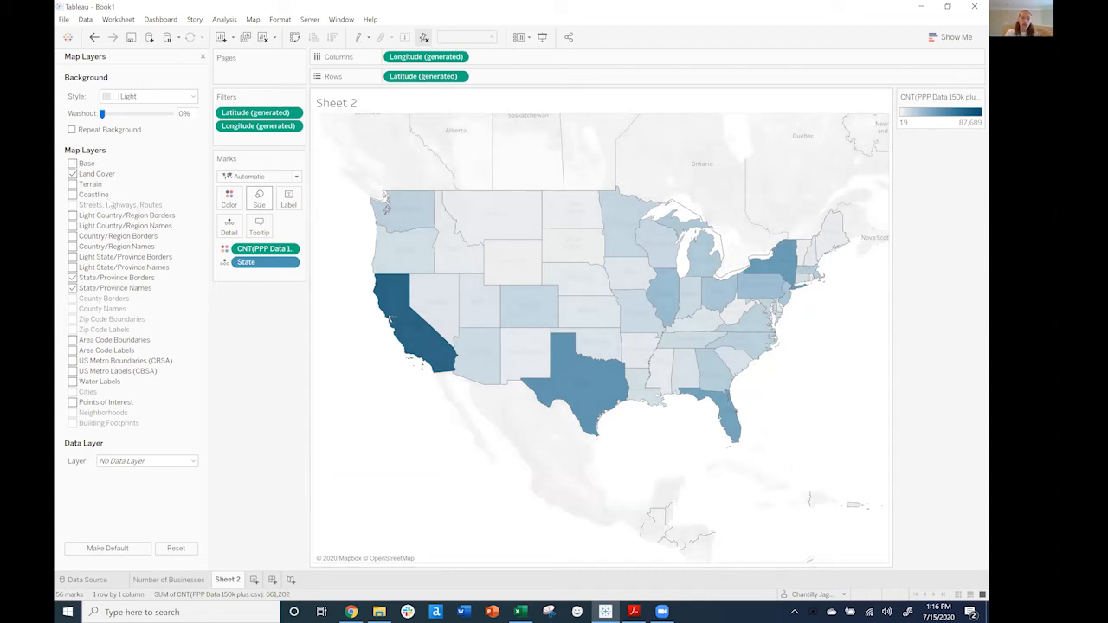
left_click(72, 173)
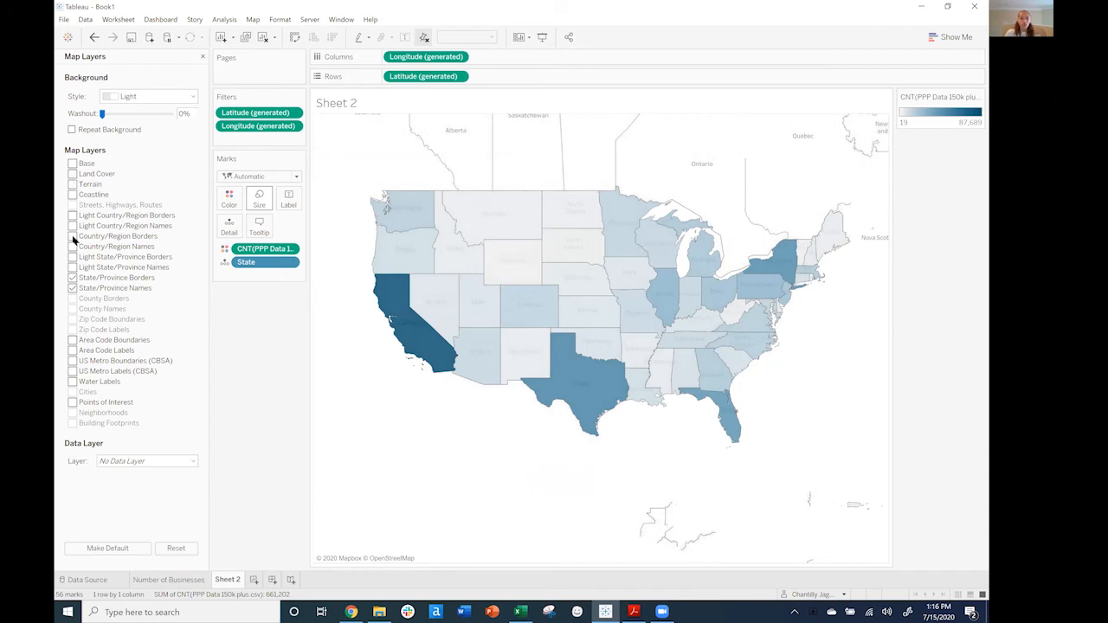
left_click(73, 288)
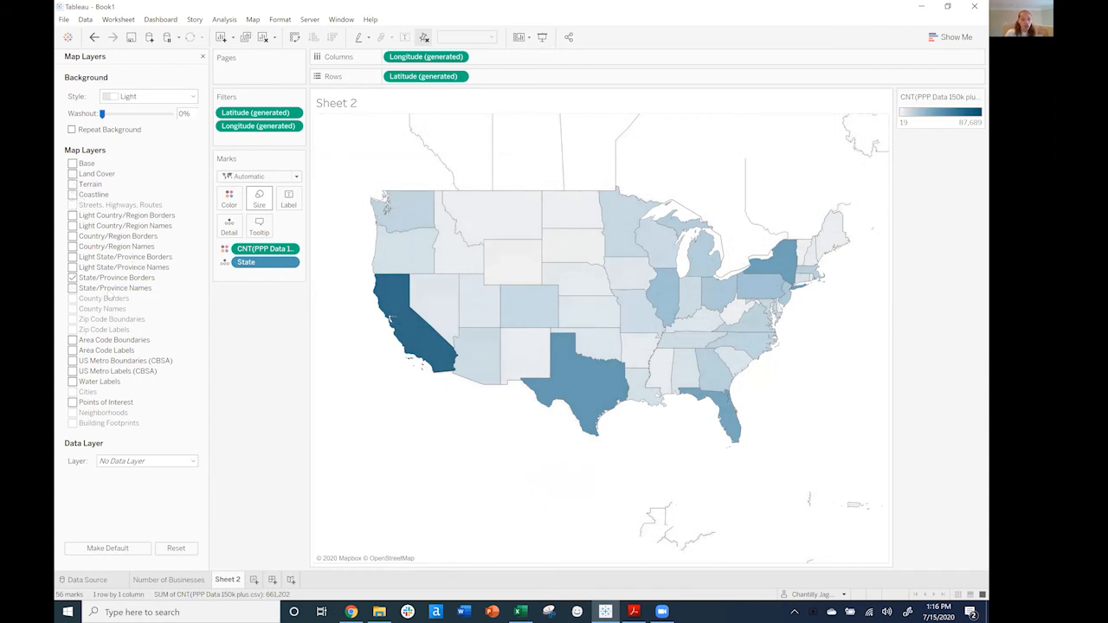
left_click(71, 278)
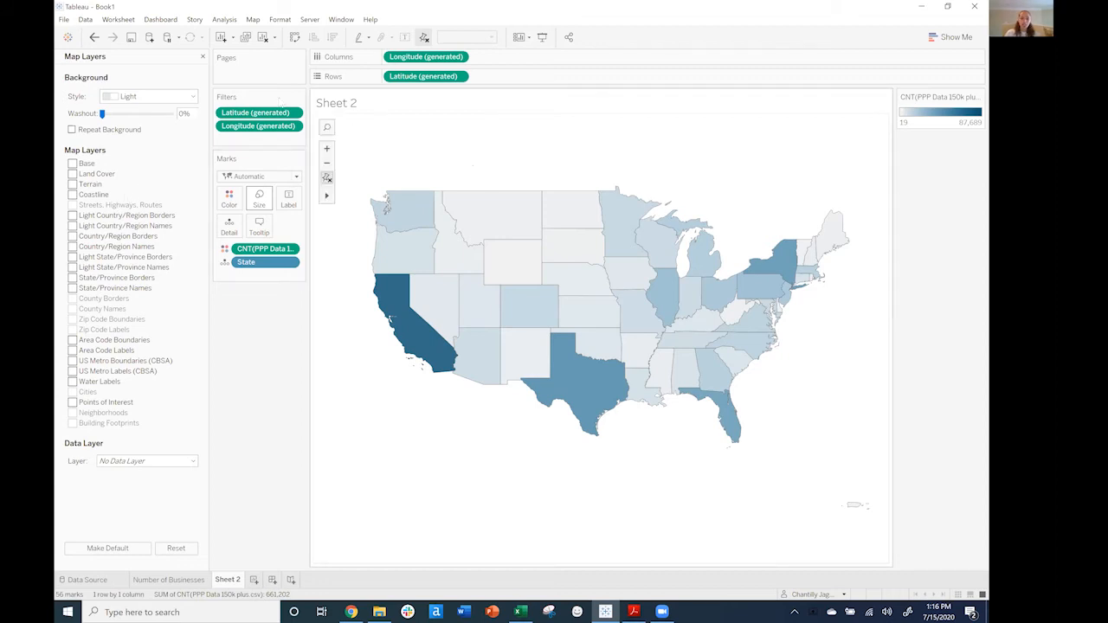
left_click(203, 57)
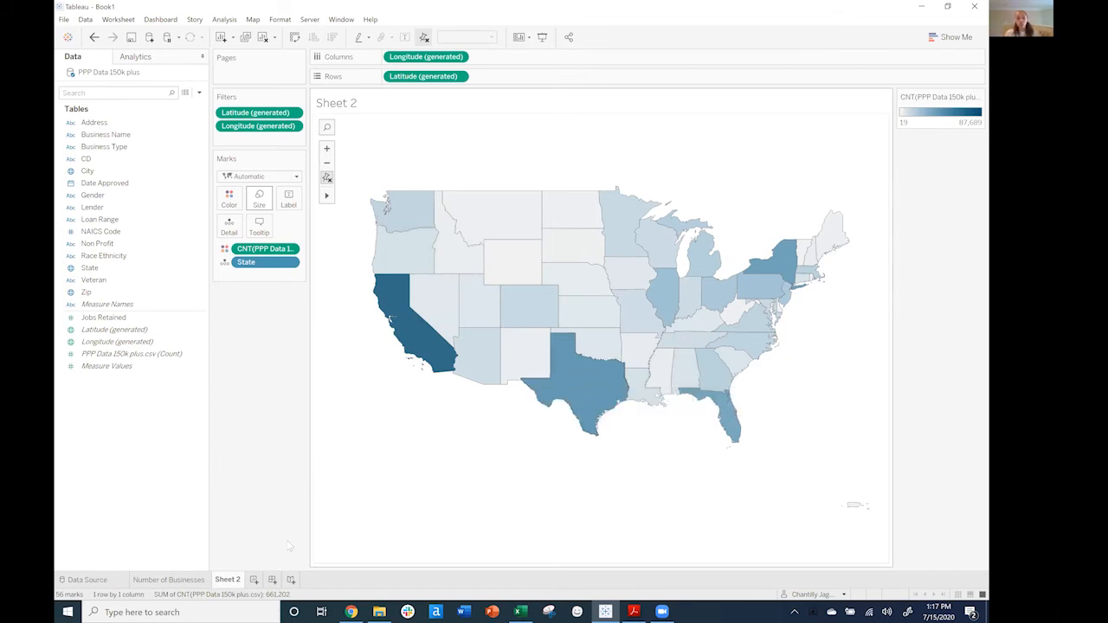
Step: Rename Sheet 2 as "Businesses per State"
double_click(231, 579)
type("Nu")
key("BackSpace")
key("BackSpace")
type("Businesses per")
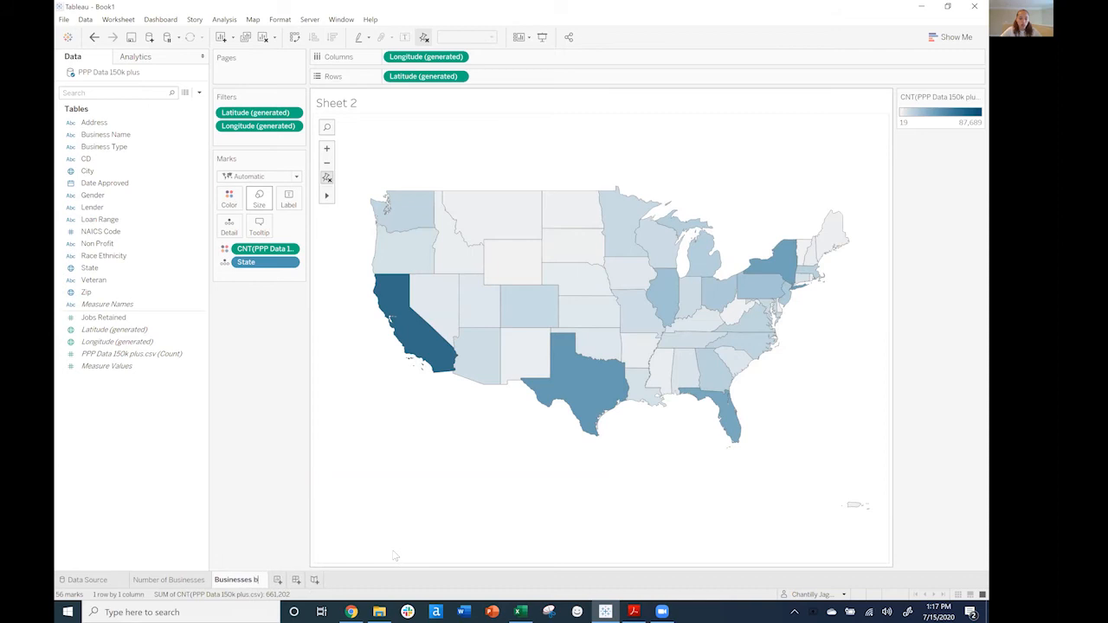
type(" State")
key("Return")
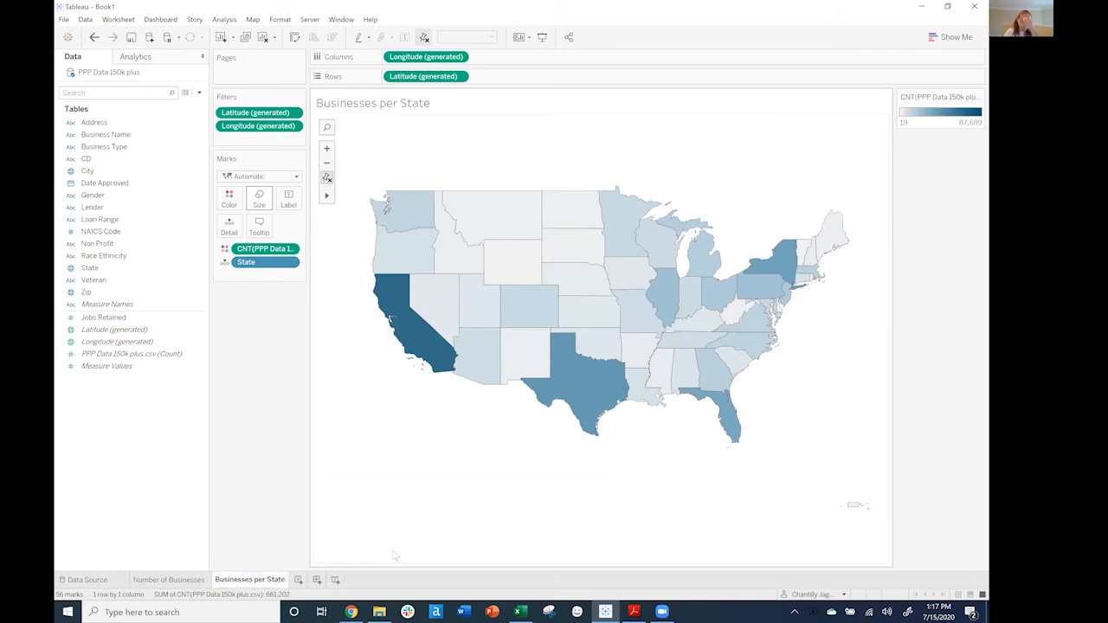
Step: Add a new worksheet and list the Loan Range field as rows
left_click(298, 580)
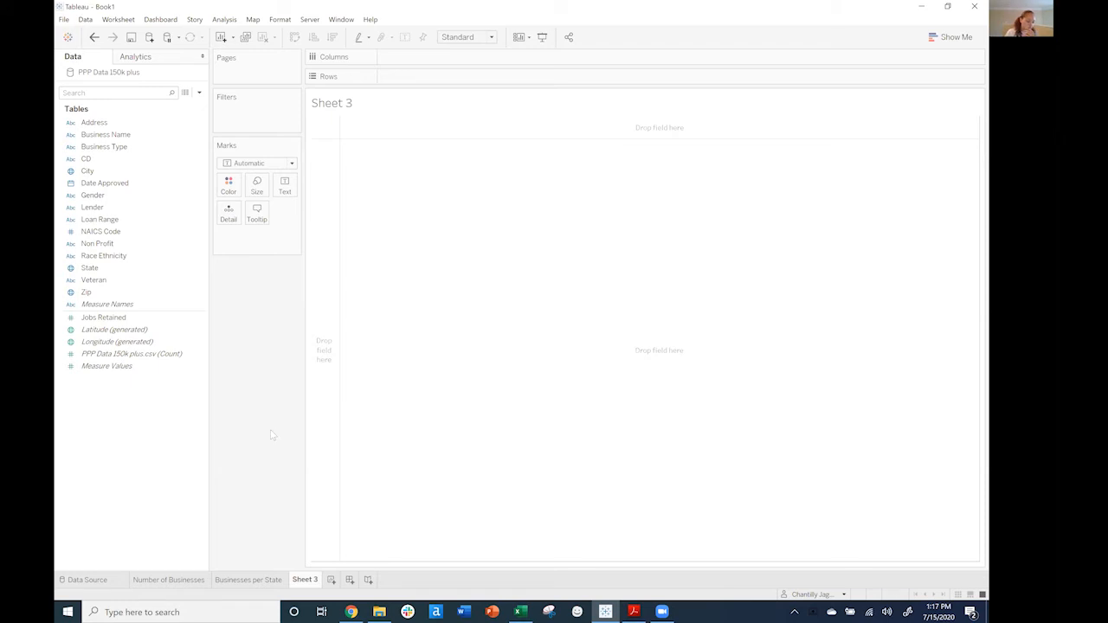
left_click(183, 328)
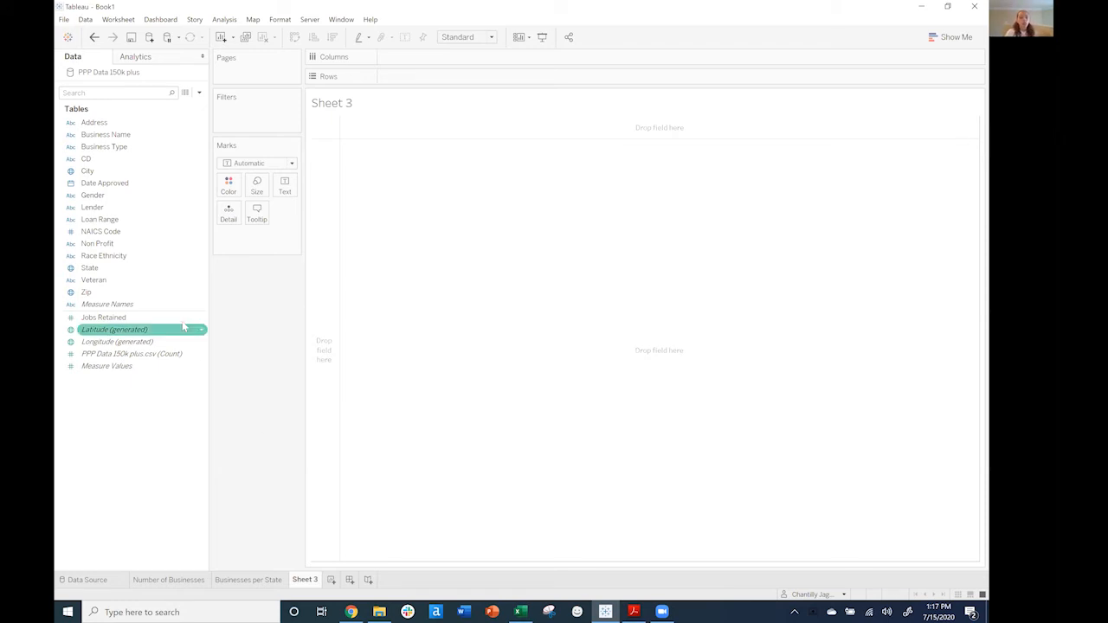
left_click(184, 196)
left_click(113, 220)
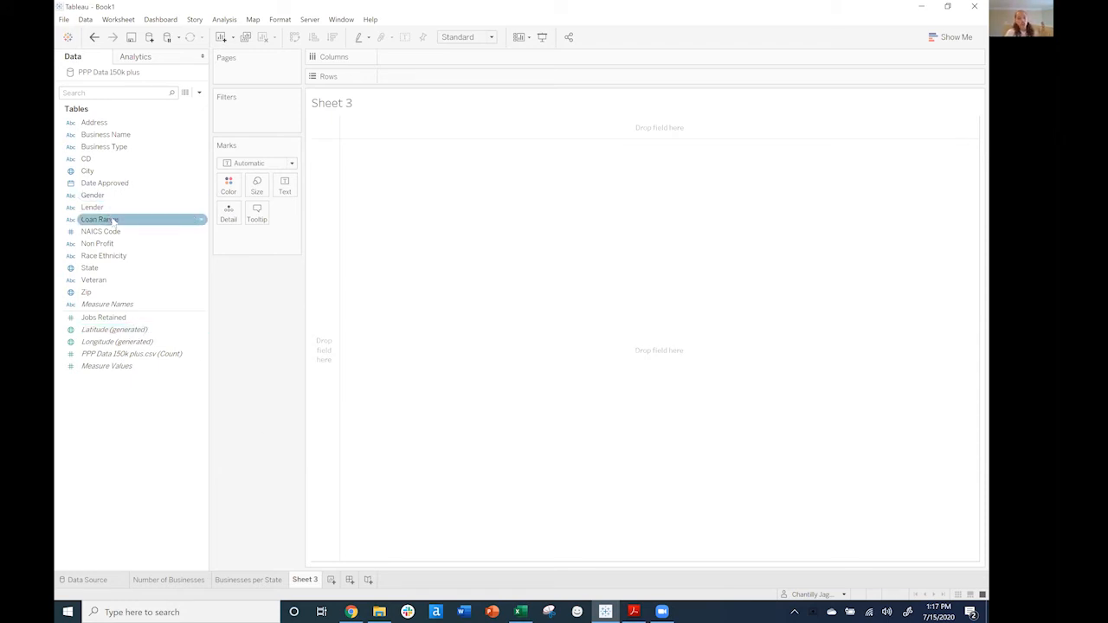
left_click_drag(113, 220, 431, 81)
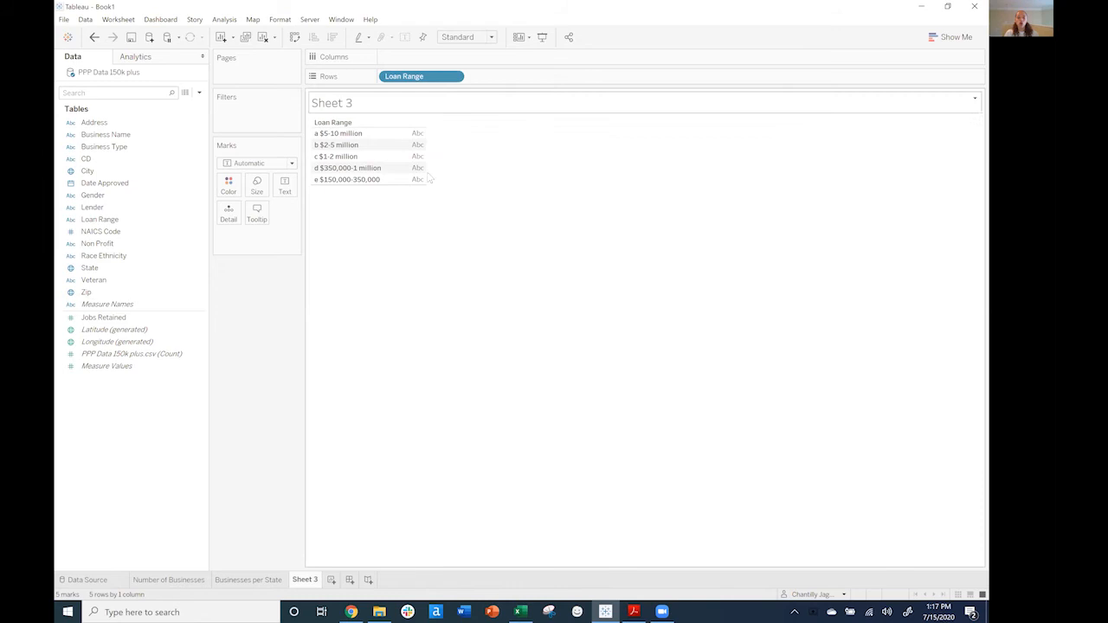
Step: Enlarge the row height, value column and header column of the Loan Range table so each range fits on one line
mouse_move(408, 185)
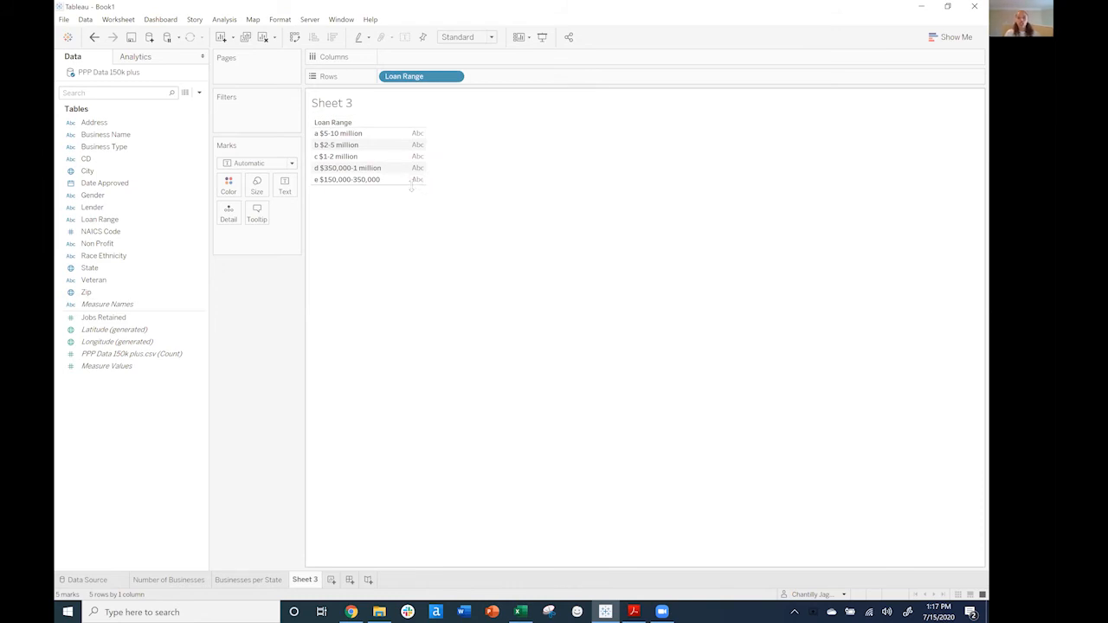
left_click_drag(414, 198, 416, 218)
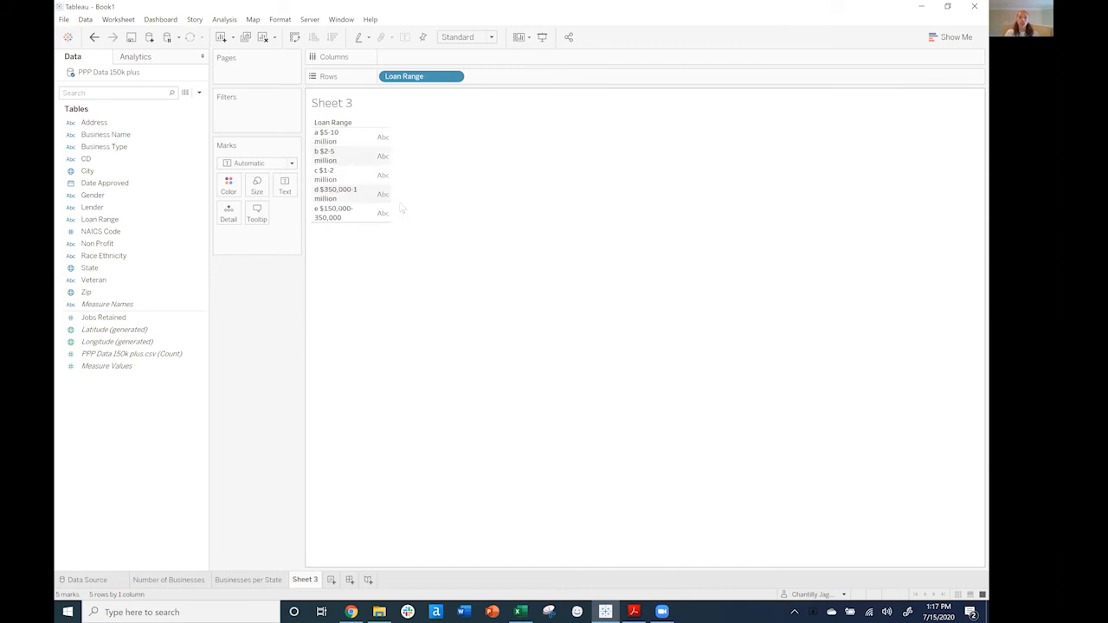
left_click_drag(506, 200, 541, 201)
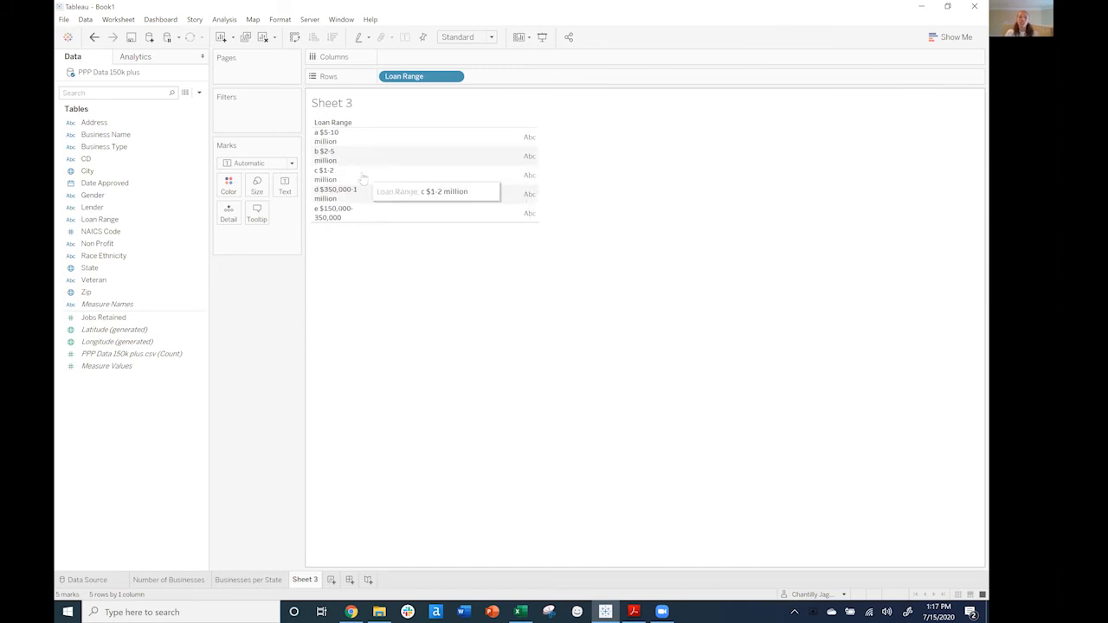
left_click_drag(355, 168, 390, 171)
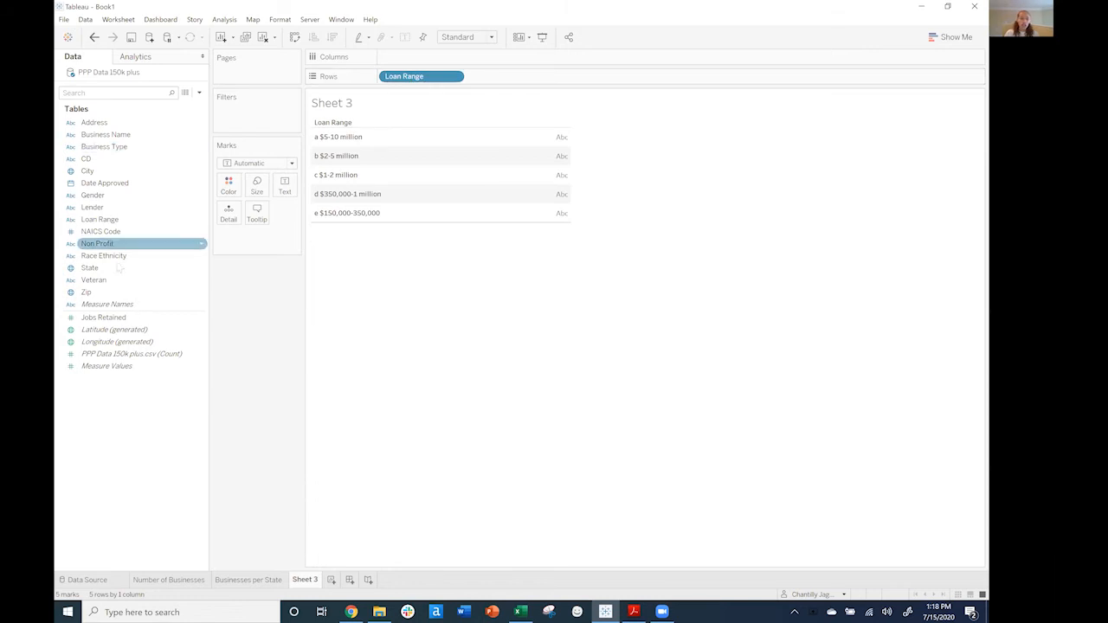
Step: Add the PPP Data 150k plus.csv count to Columns to chart a bar for each loan range
left_click_drag(138, 354, 457, 58)
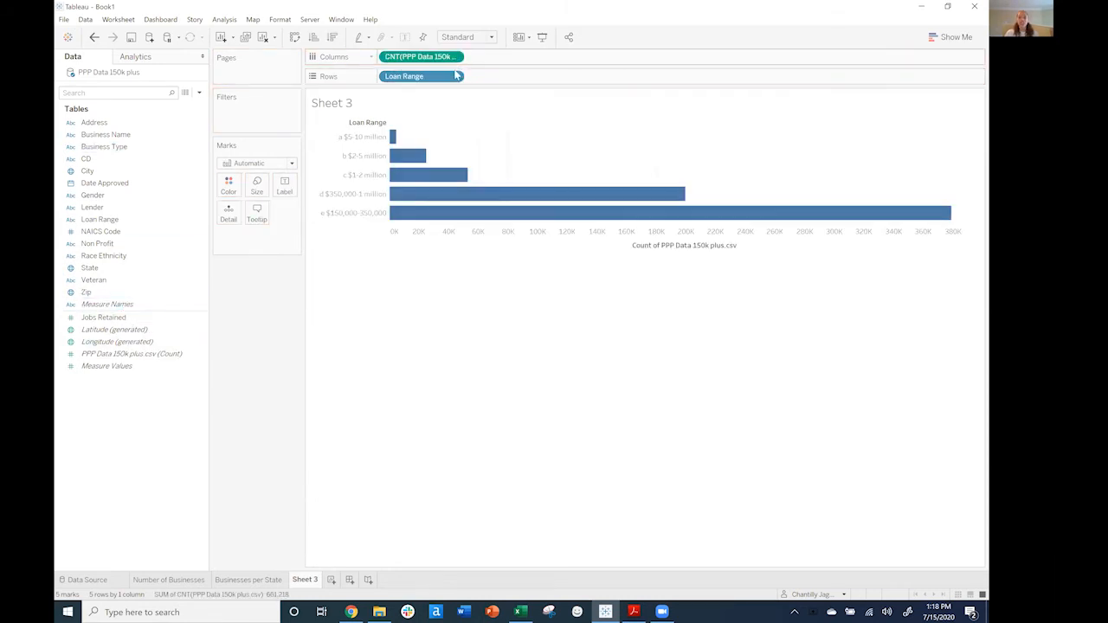
mouse_move(576, 217)
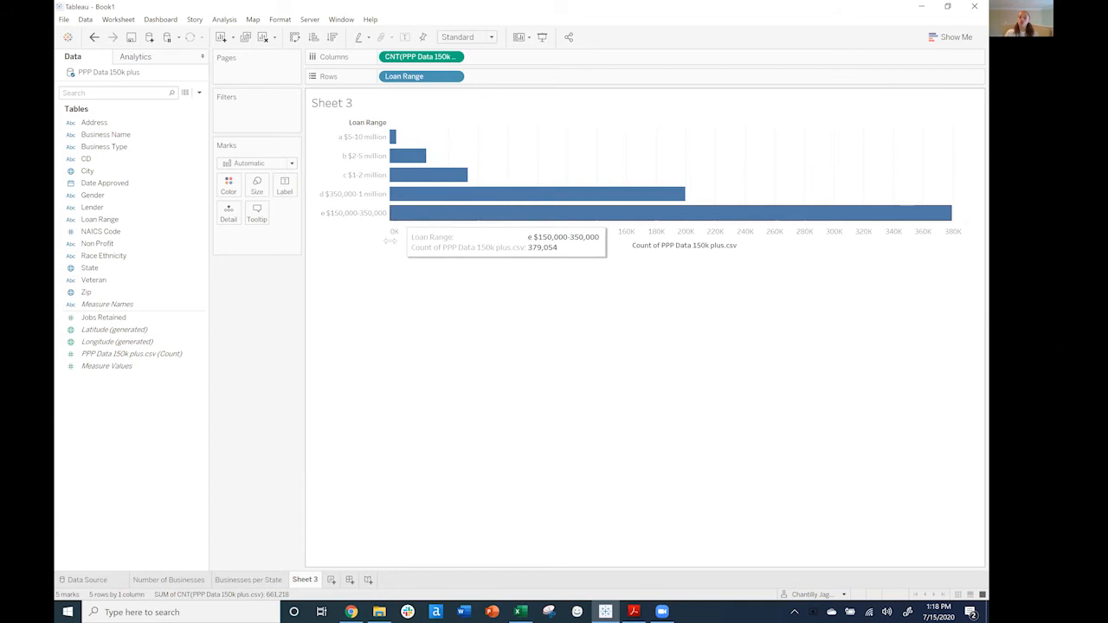
mouse_move(394, 136)
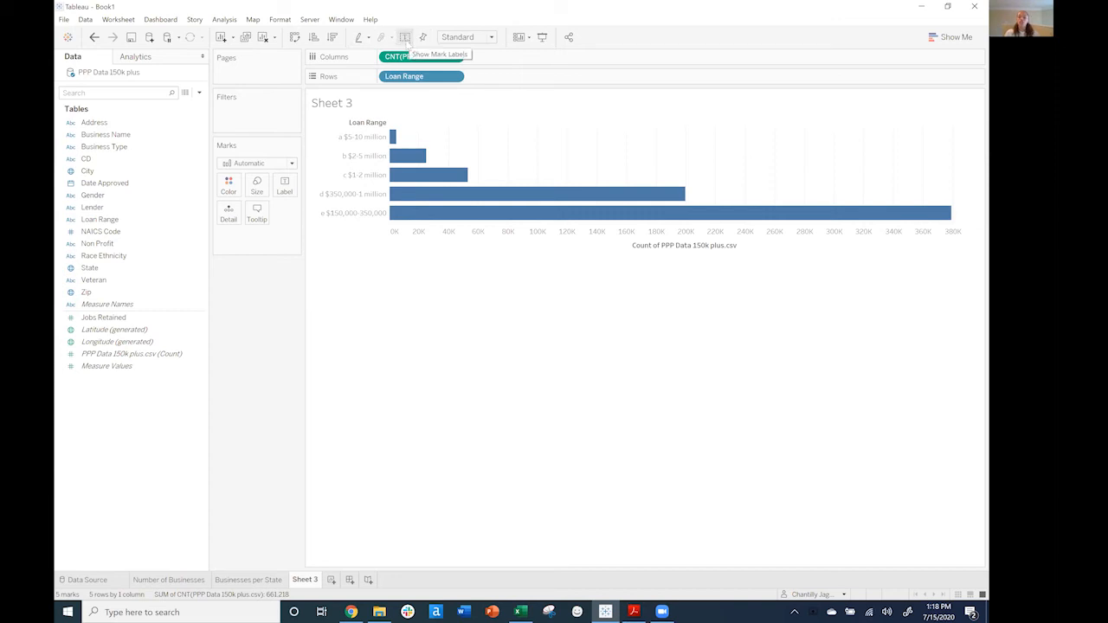
Step: Toggle mark labels on and off, and label the loan range bars with the PPP Data 150k plus.csv count field
left_click(405, 37)
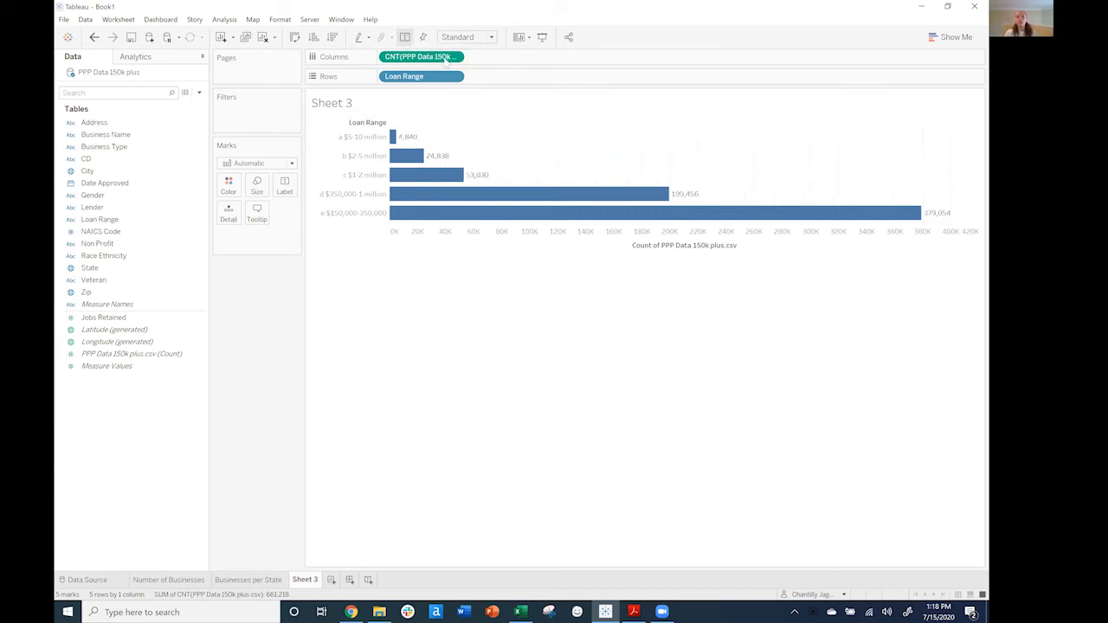
left_click(404, 37)
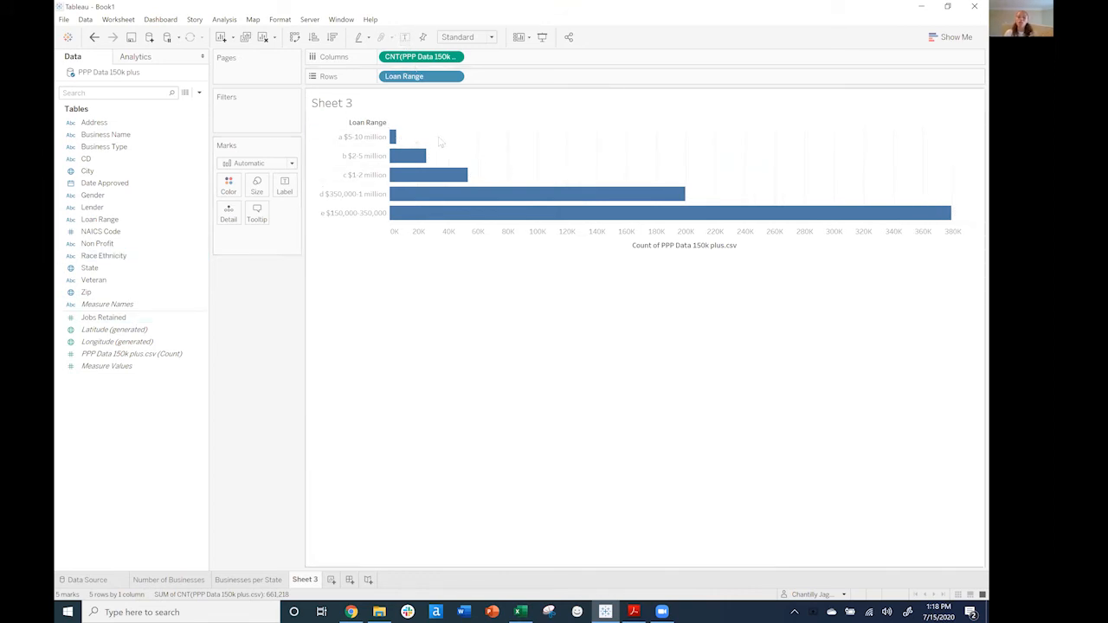
left_click_drag(130, 354, 284, 189)
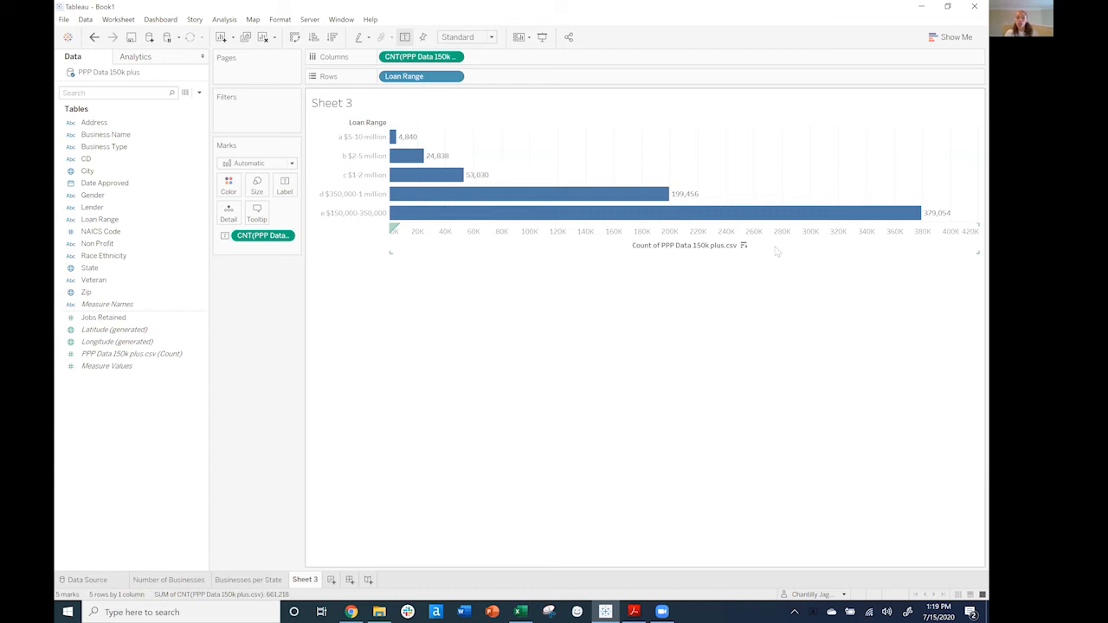
mouse_move(394, 136)
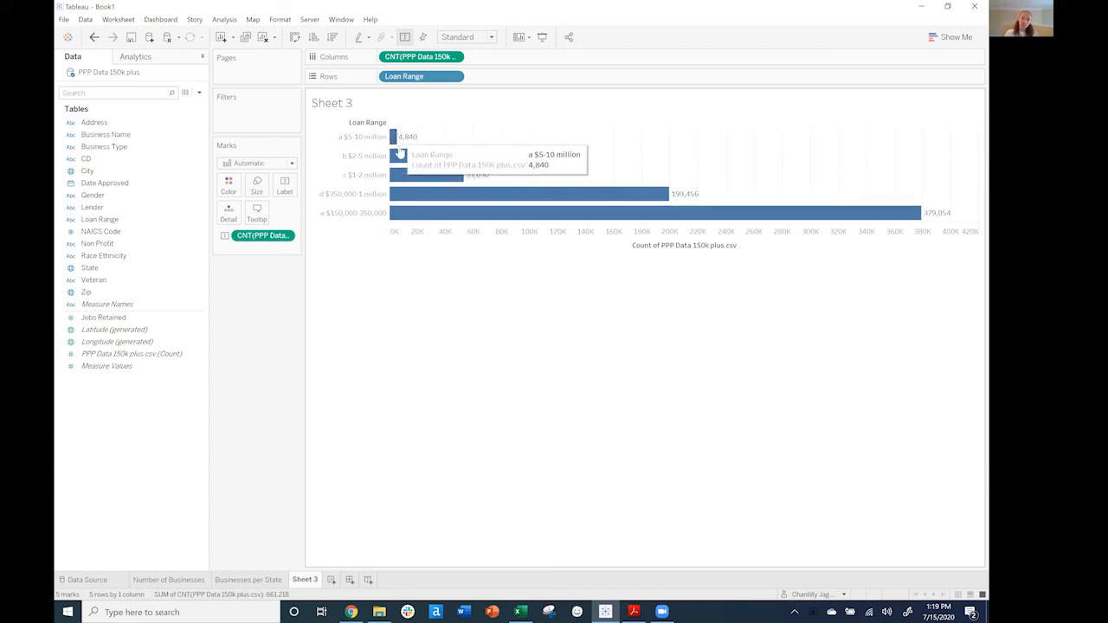
mouse_move(406, 209)
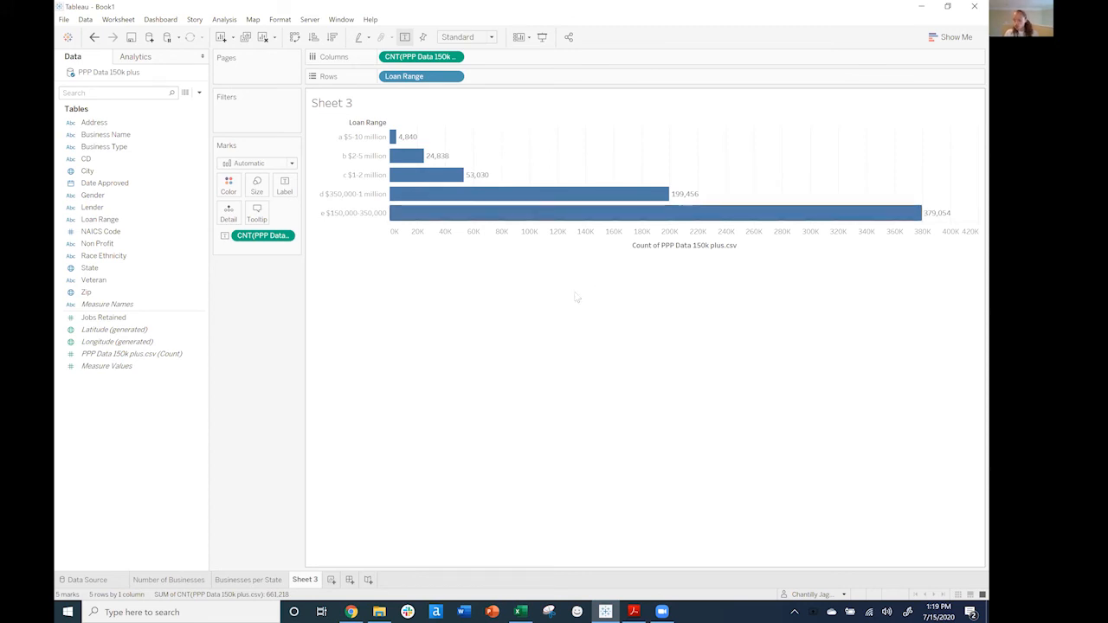
Step: Hide the count axis of the loan range chart and rename Sheet 3 as "Business per Loan Range"
right_click(586, 245)
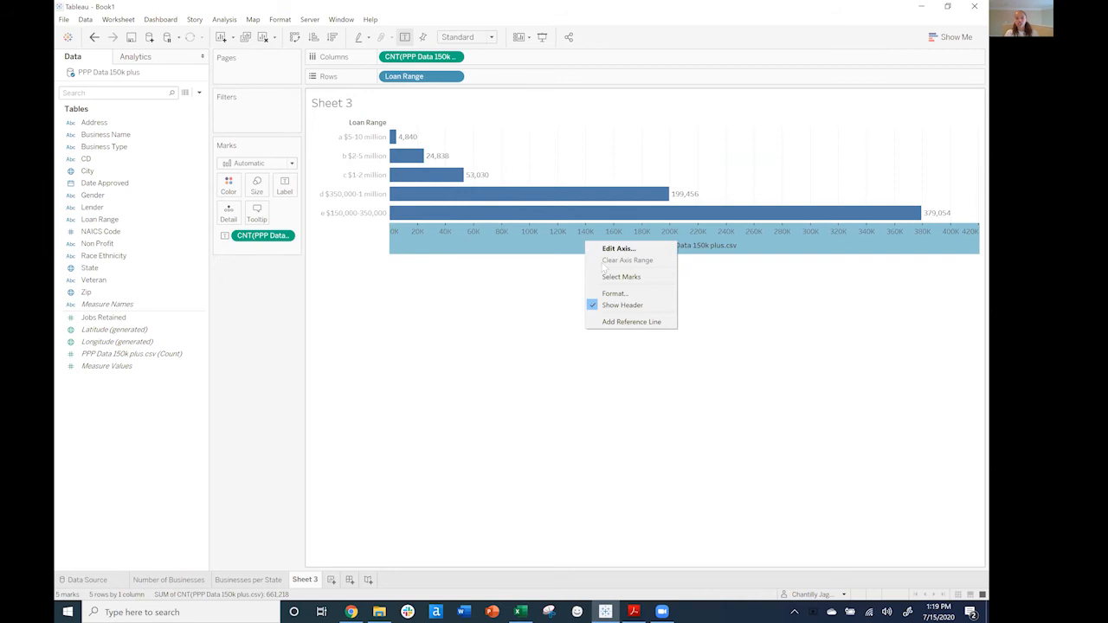
left_click(663, 308)
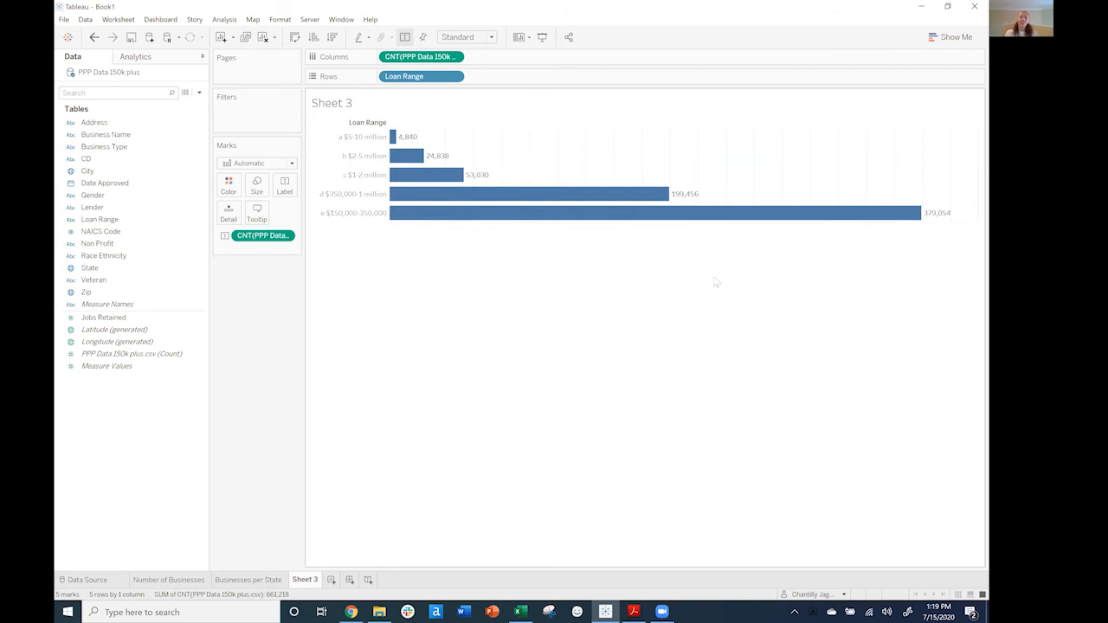
double_click(308, 581)
type("Business per Loan Range")
key("Return")
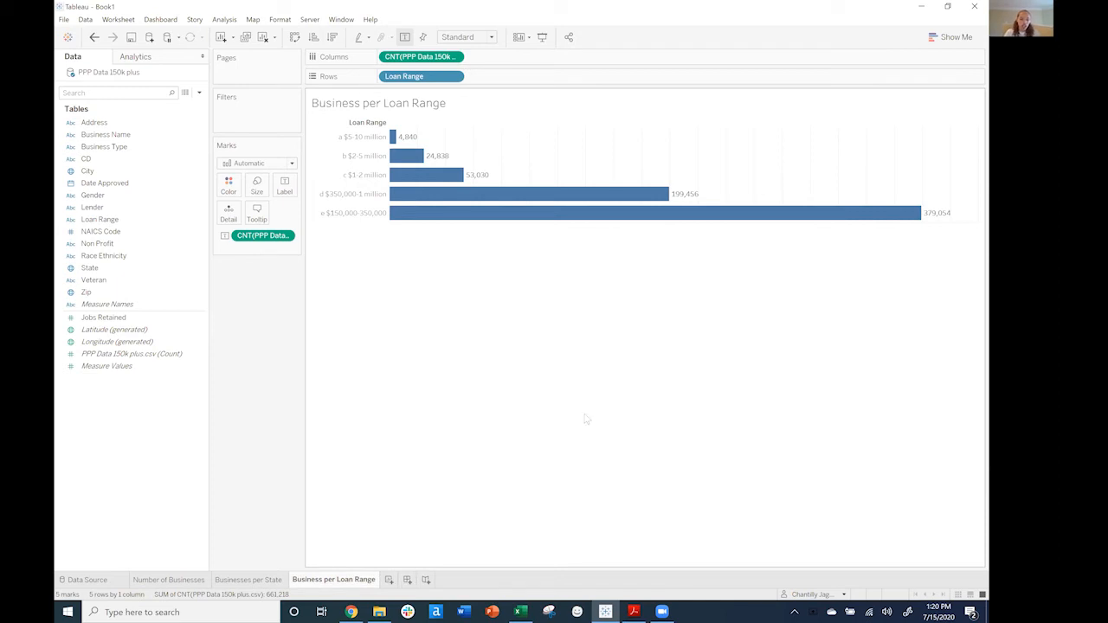
Step: Add another worksheet, list the Lender field as rows and look through the lenders
left_click(394, 578)
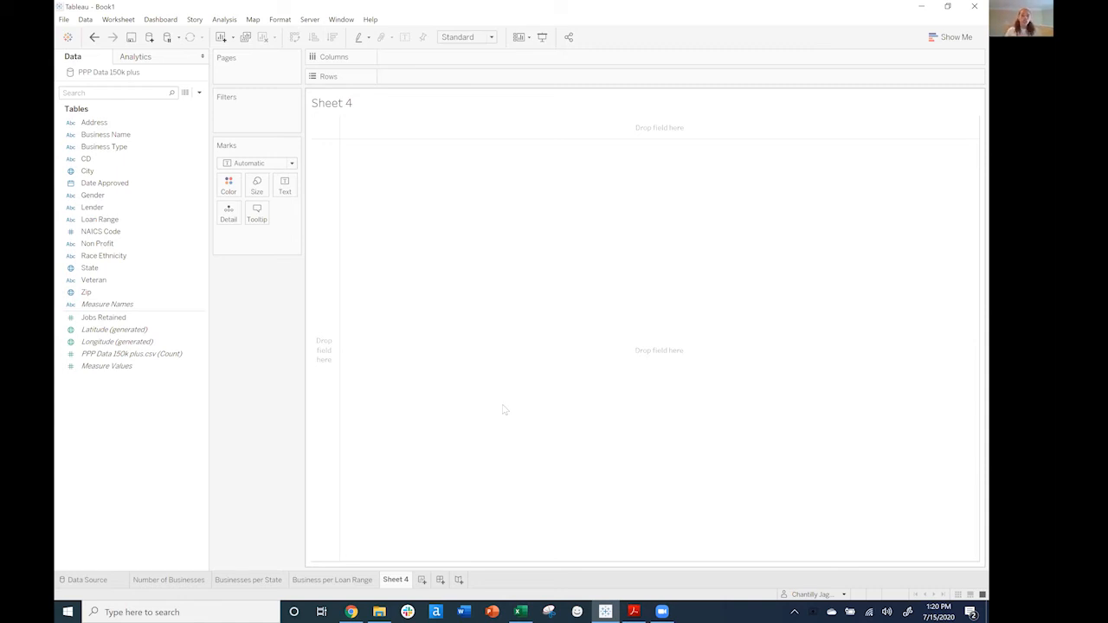
left_click_drag(114, 212, 430, 78)
scroll(444, 177, "down", 10)
scroll(443, 177, "up", 15)
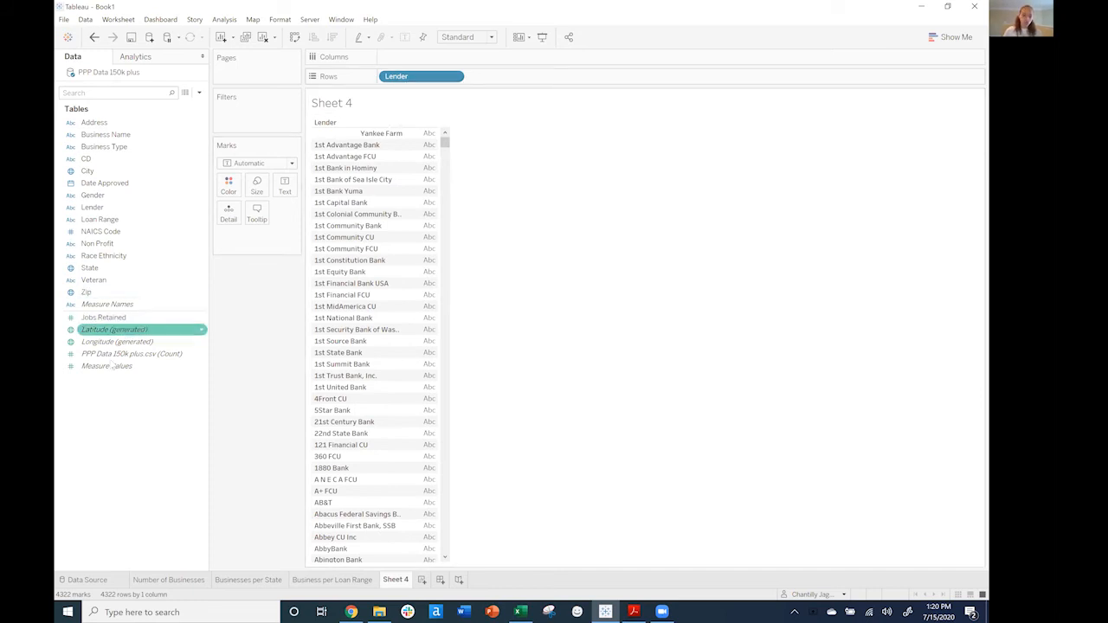
Step: Chart the PPP Data 150k plus.csv count as bars per lender and sort the lenders in descending order
left_click(130, 354)
left_click_drag(342, 303, 467, 61)
scroll(618, 232, "down", 20)
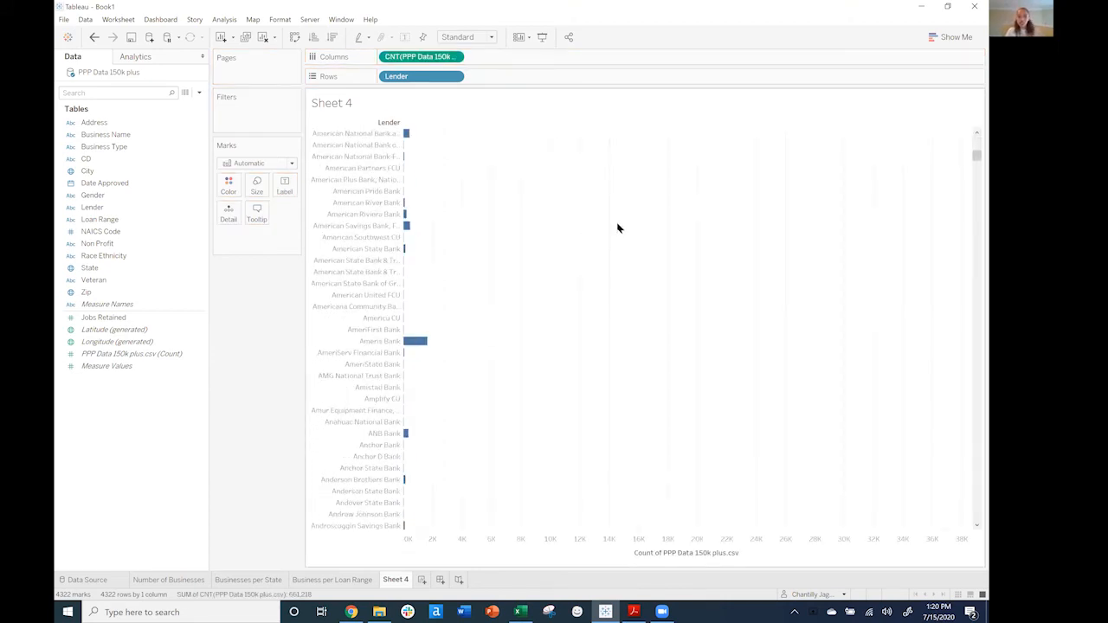
scroll(618, 227, "up", 10)
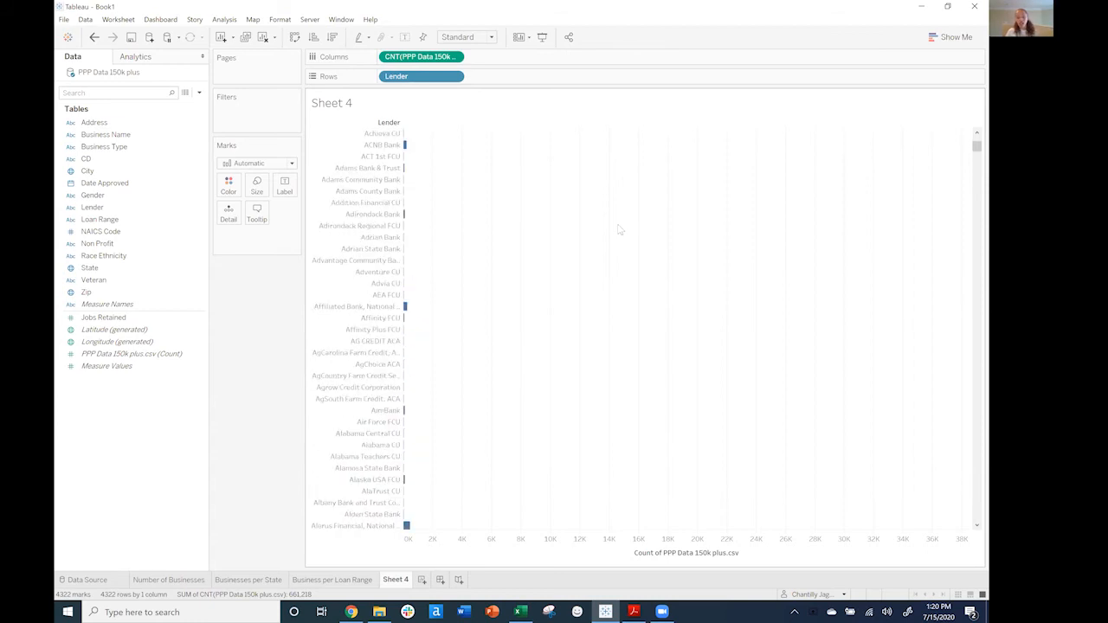
scroll(619, 232, "up", 5)
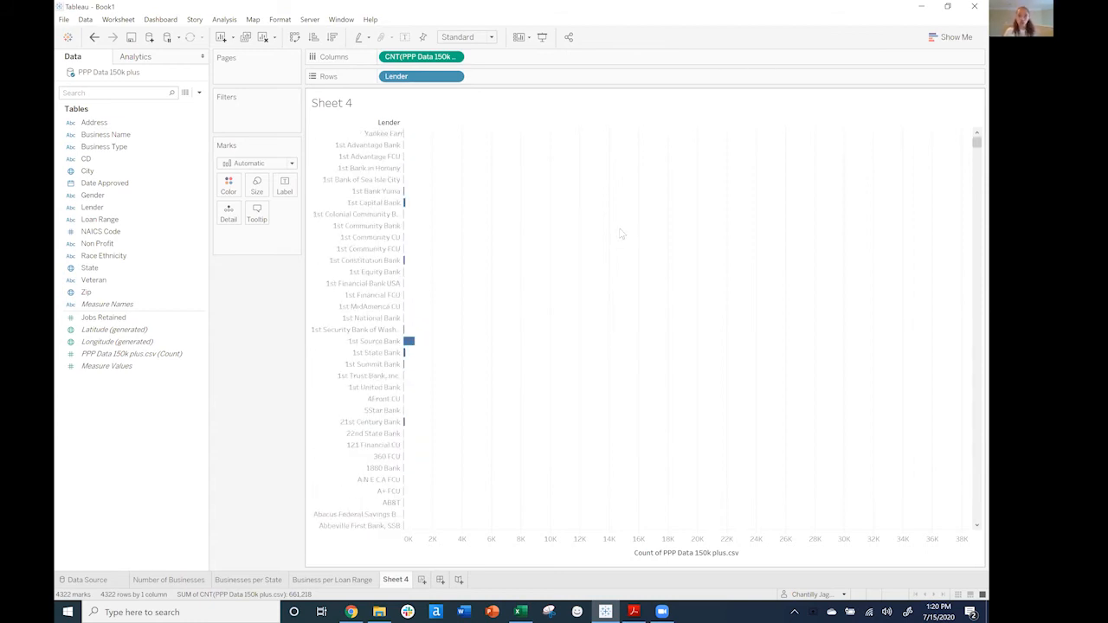
left_click(332, 38)
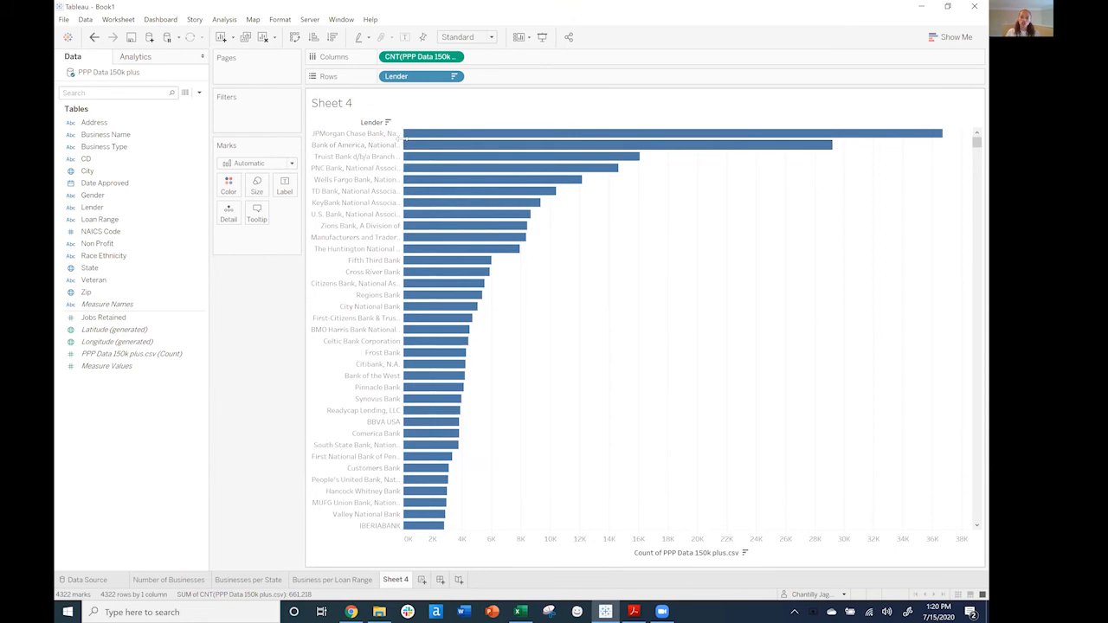
Step: Adjust the lender header width and increase the row height so the long bank names wrap in full
left_click_drag(429, 138, 424, 144)
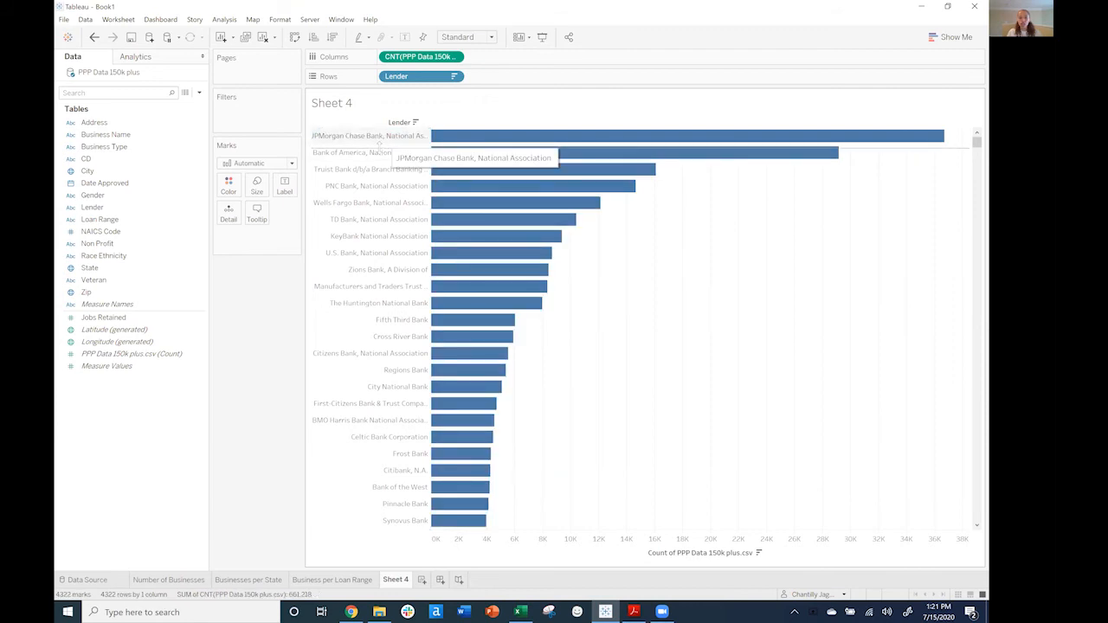
left_click_drag(389, 144, 386, 149)
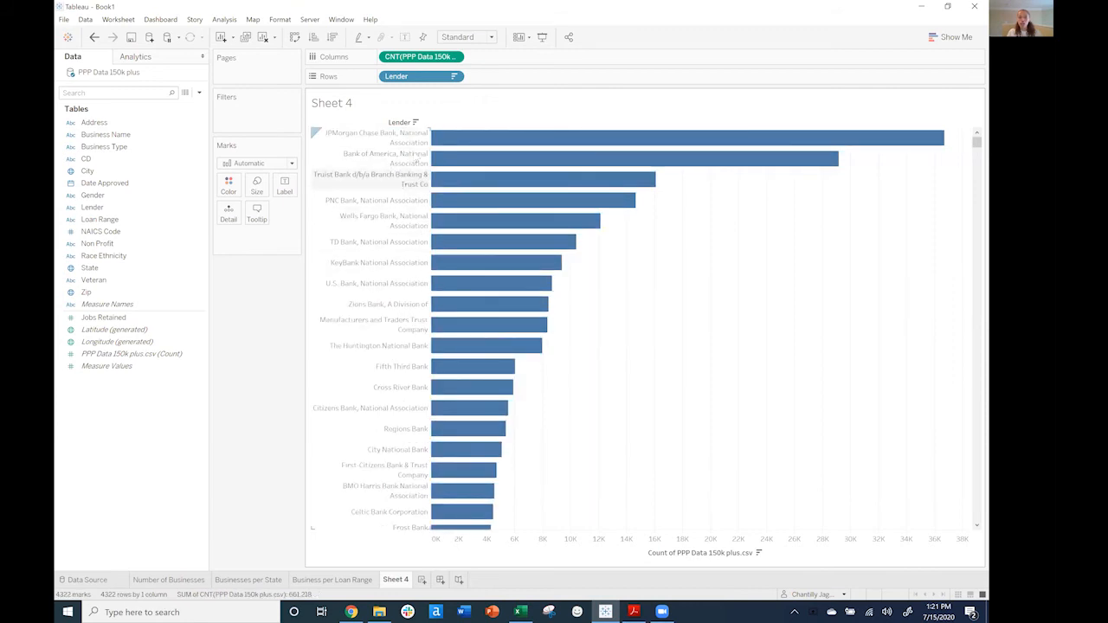
left_click_drag(424, 160, 416, 156)
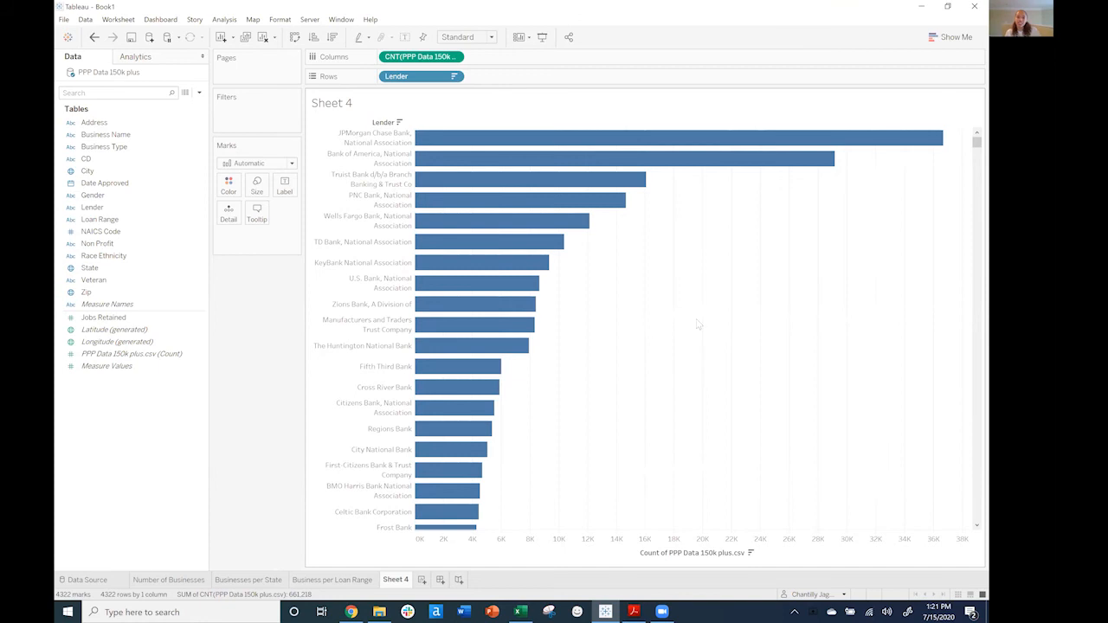
Step: Show mark labels on the lender bars and hide the count axis
left_click(406, 40)
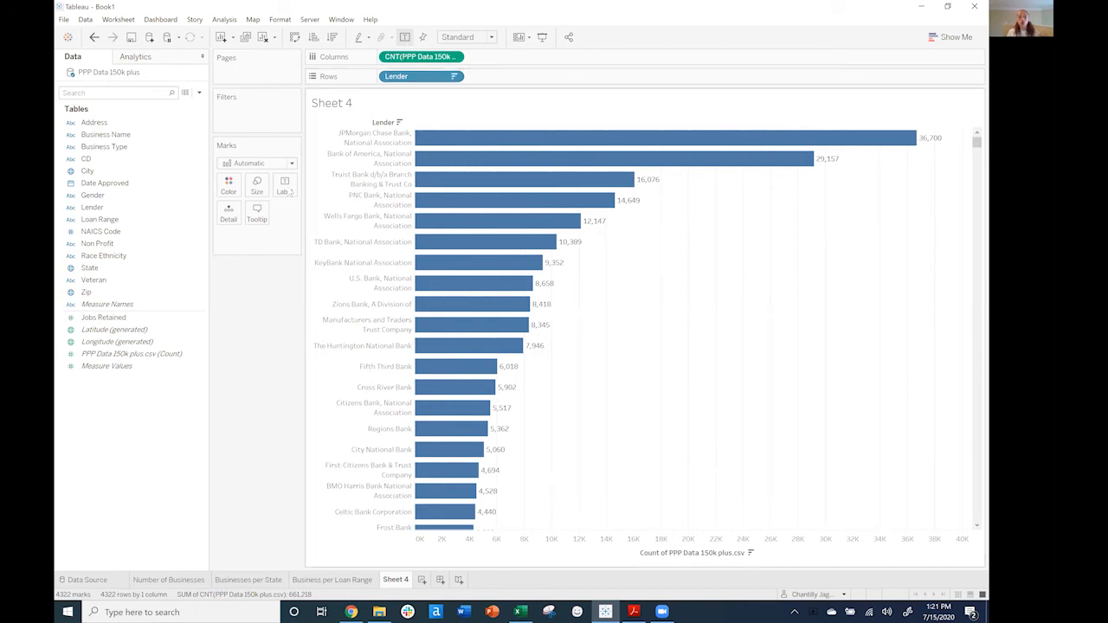
left_click(117, 342)
right_click(647, 551)
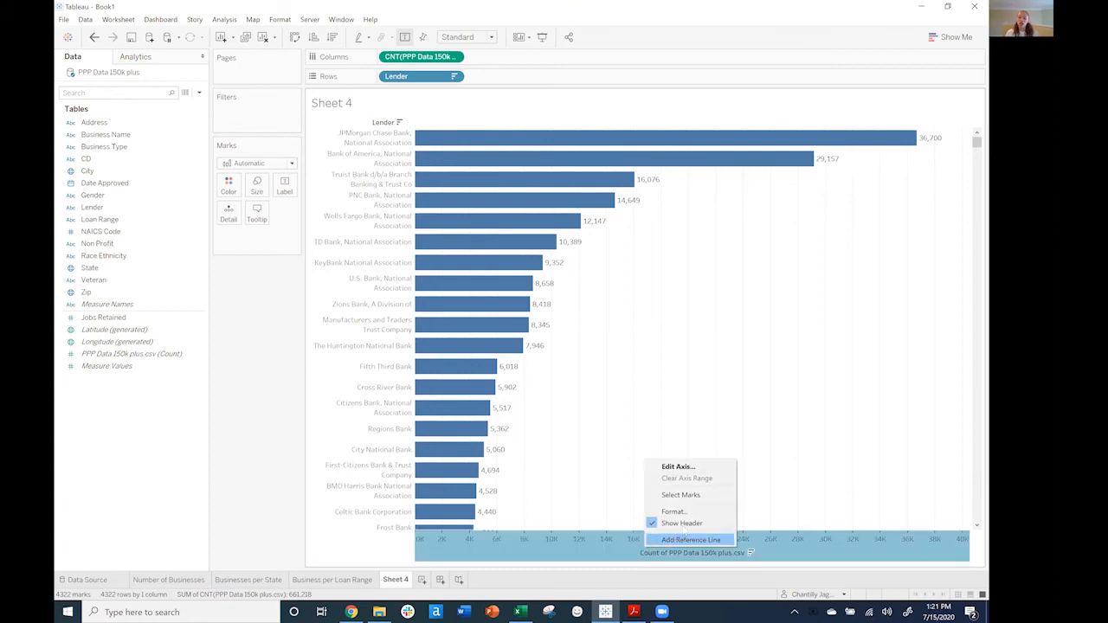
left_click(687, 523)
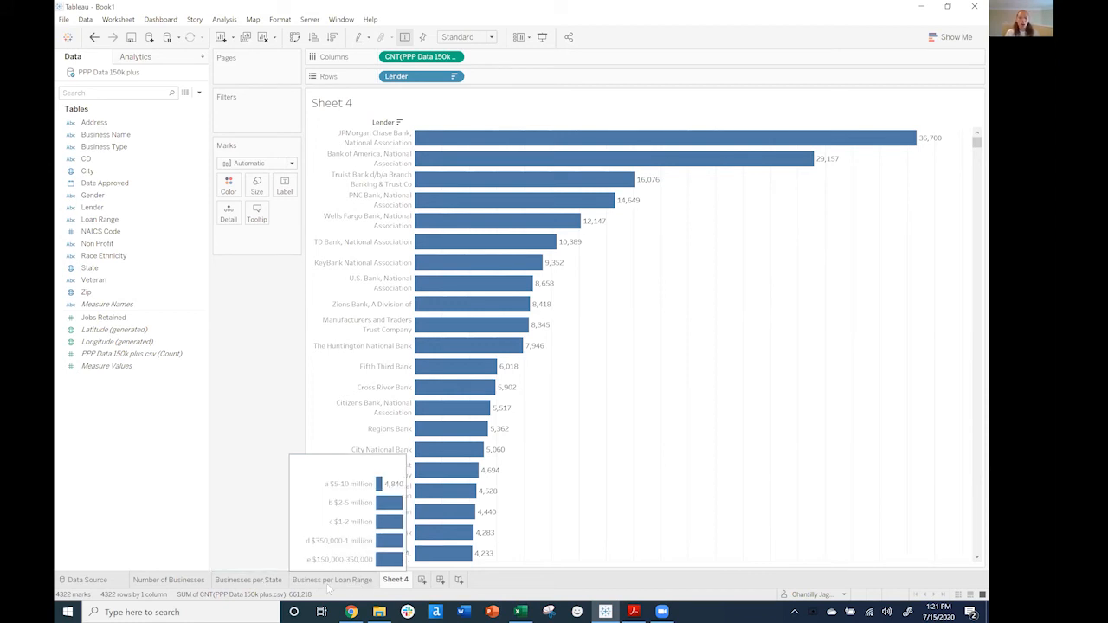
Step: Rename Sheet 4 as "Number of Loans per Lender"
double_click(396, 580)
type("Number of Loands")
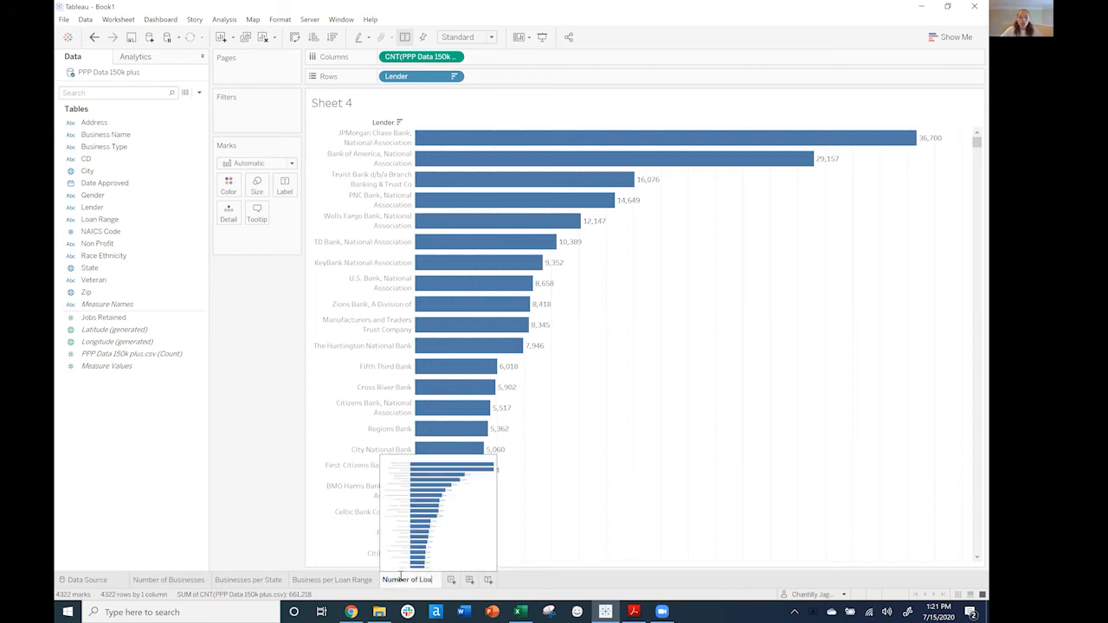
key("BackSpace")
key("BackSpace")
type("s per Lender")
key("Return")
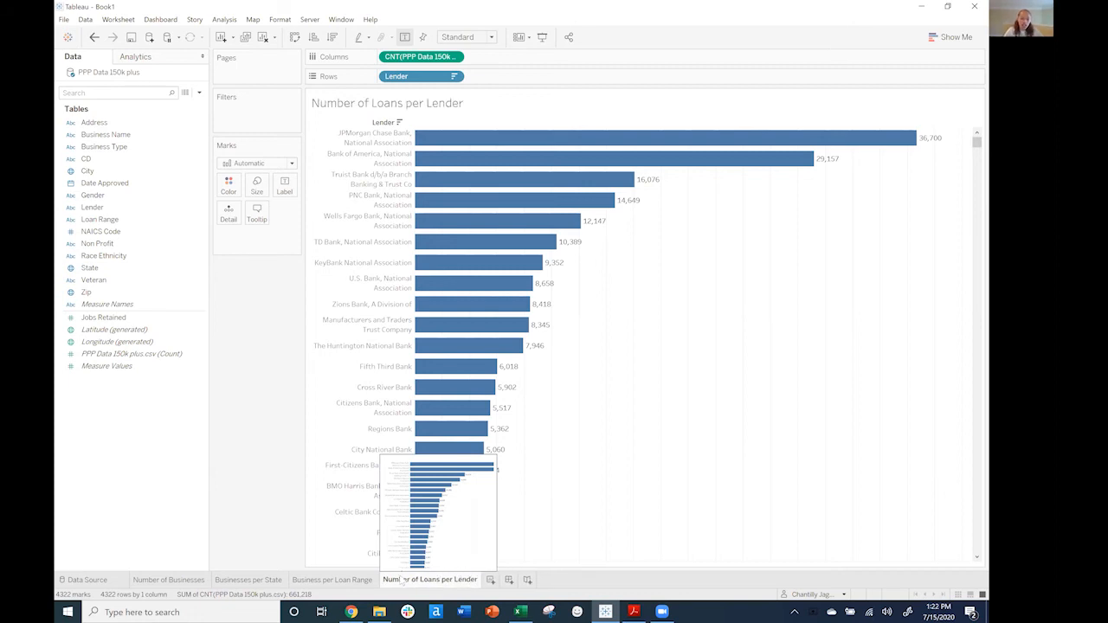
Step: Create a new worksheet and list the business types as its rows
left_click(491, 580)
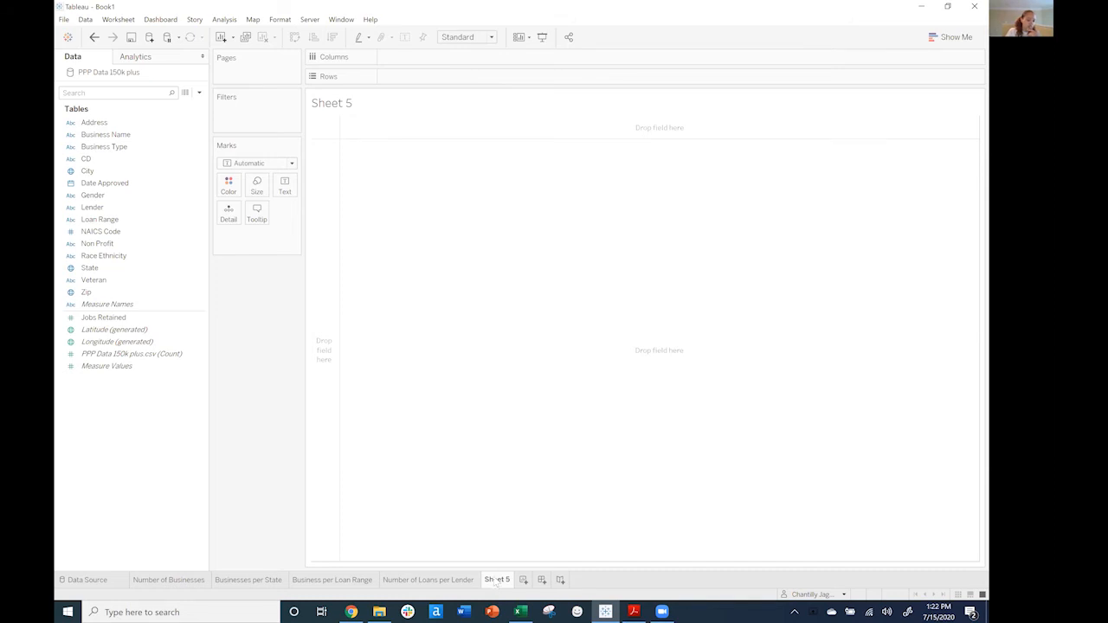
left_click(128, 136)
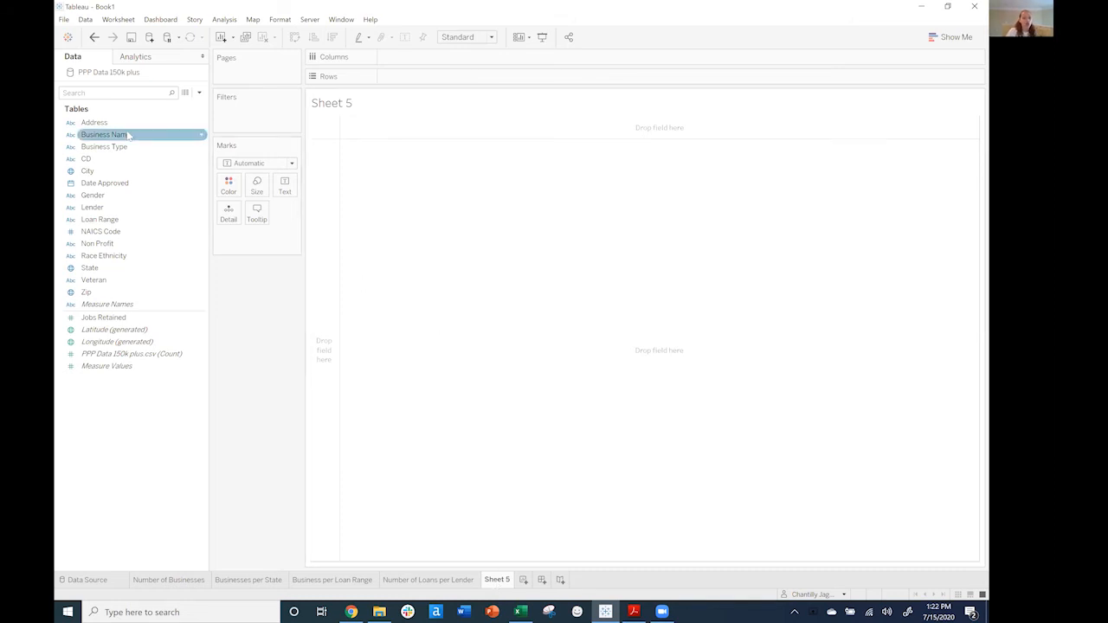
left_click(139, 147)
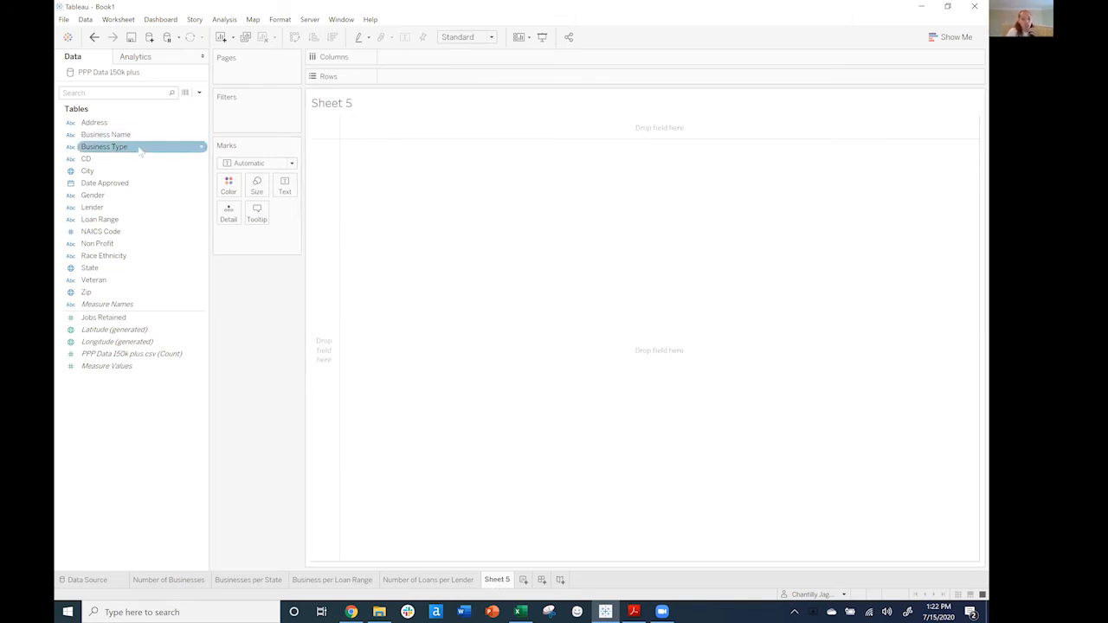
left_click(120, 134)
left_click(120, 147)
left_click_drag(118, 149, 437, 80)
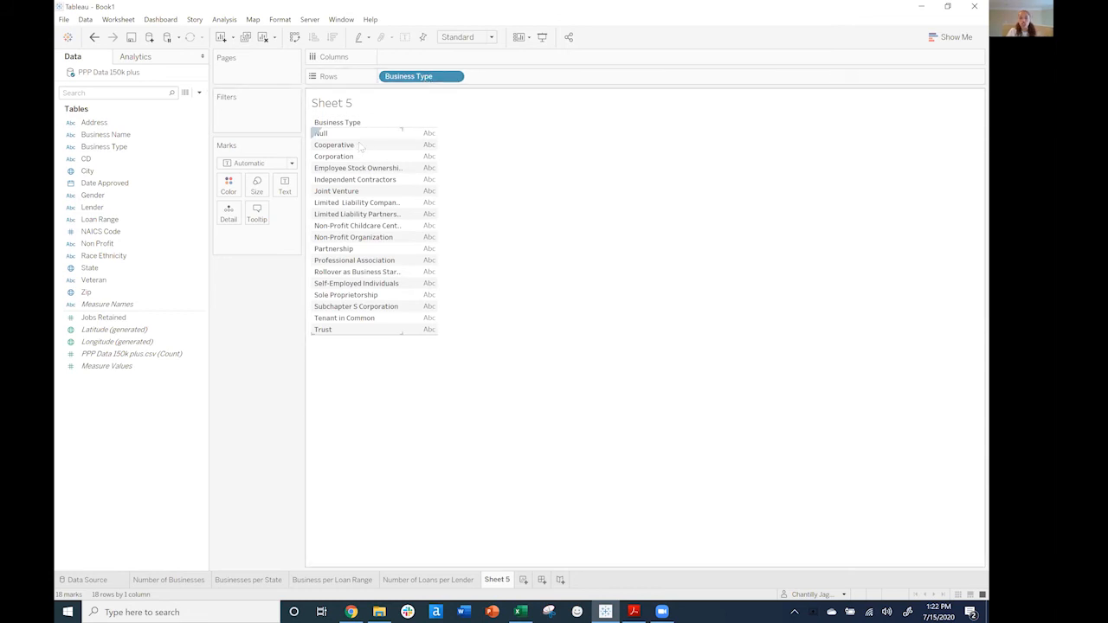
Step: Chart the PPP Data 150k plus.csv count as bars per business type, sorted descending, and slightly increase the row height
left_click(135, 257)
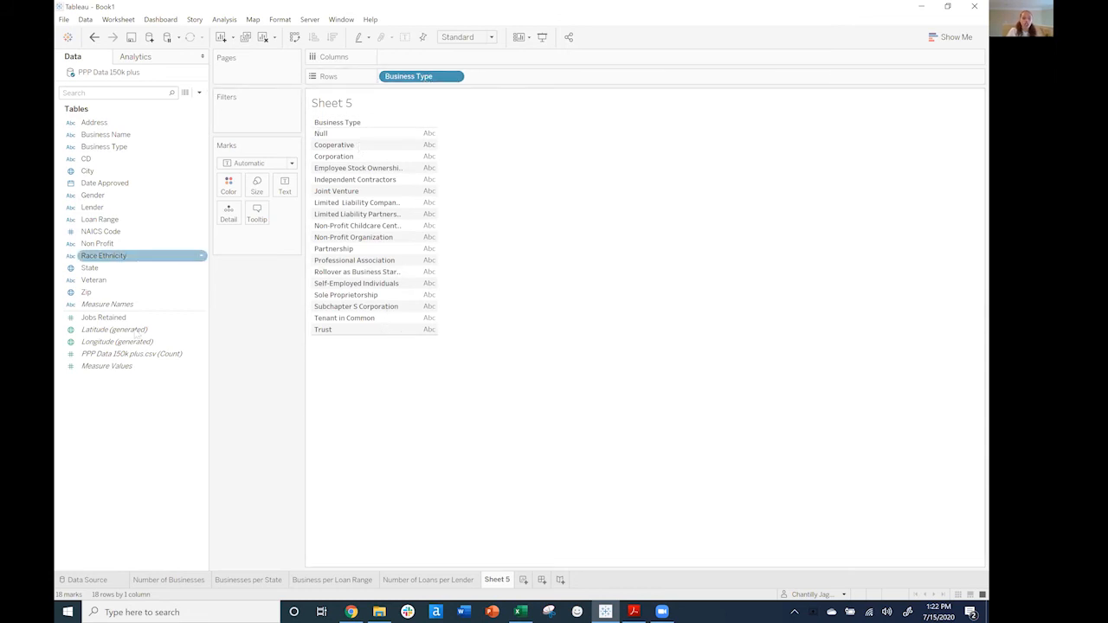
left_click(123, 354)
left_click_drag(160, 344, 458, 65)
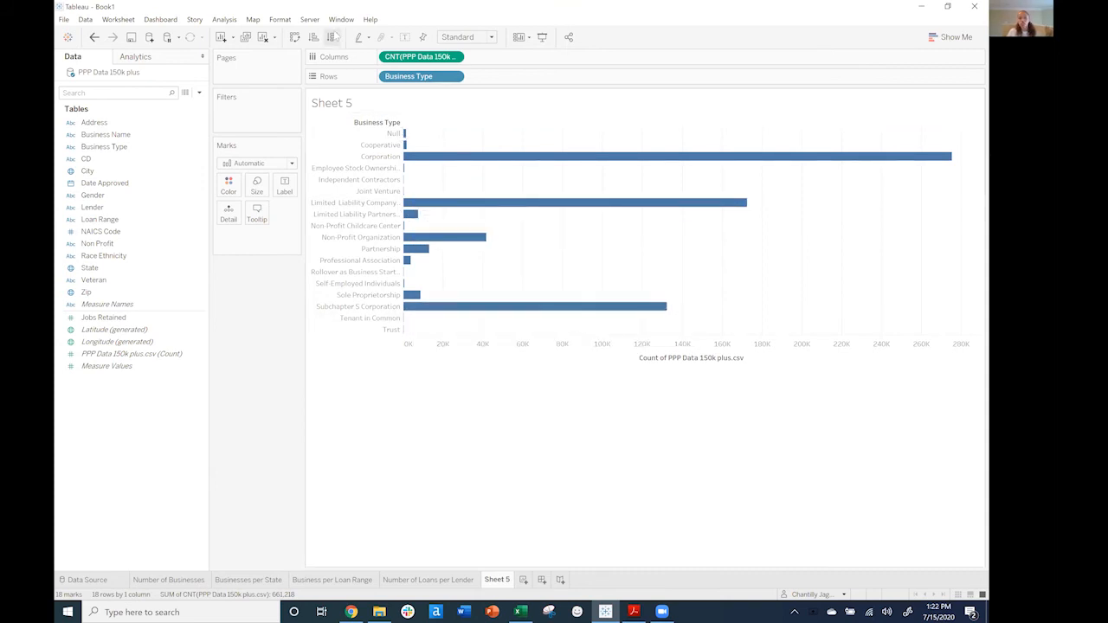
left_click(332, 37)
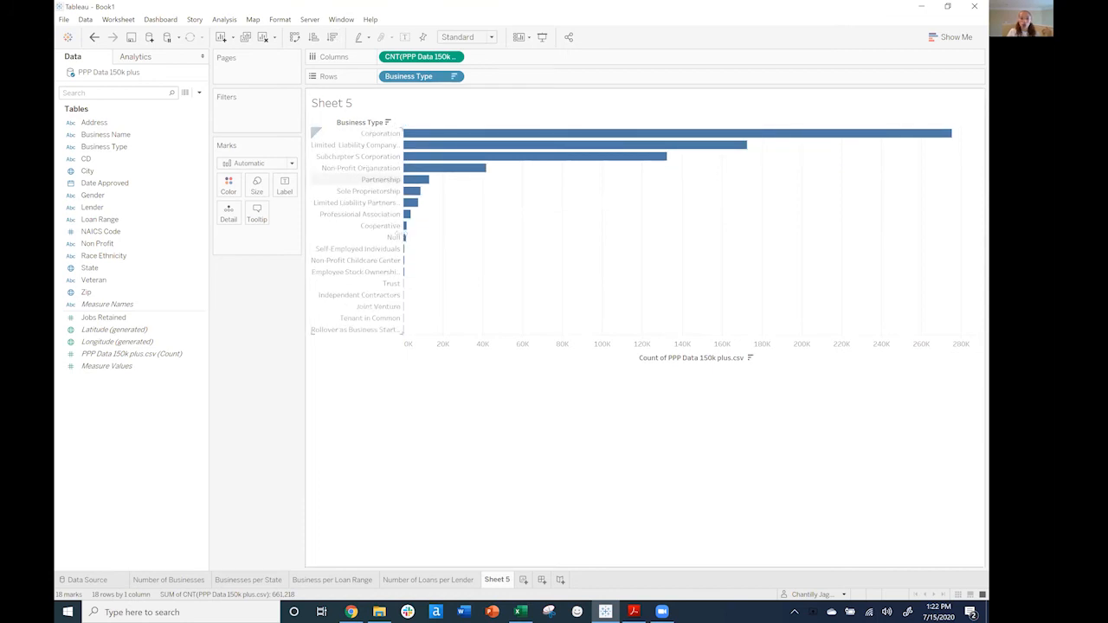
left_click_drag(377, 140, 378, 143)
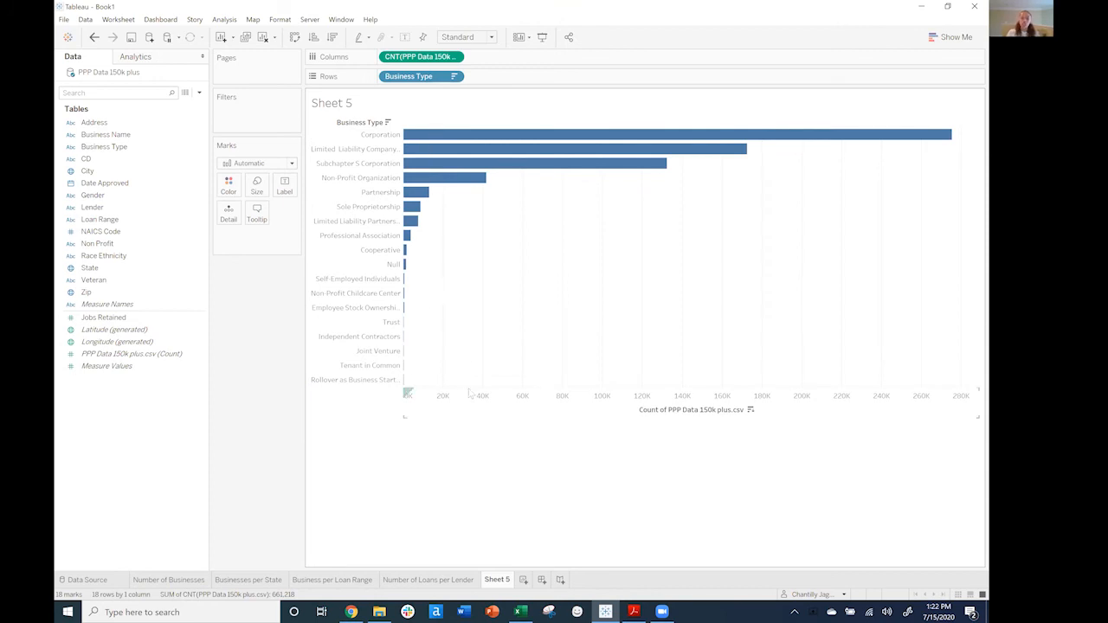
Step: Show mark labels on the business type bars and hide the count axis
left_click(406, 39)
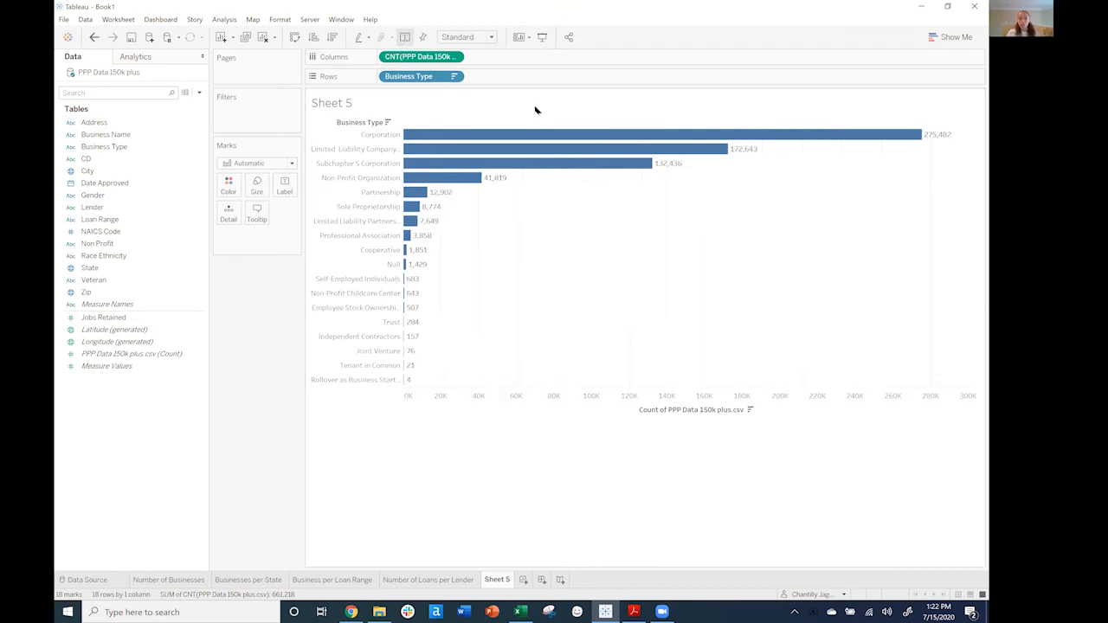
right_click(559, 409)
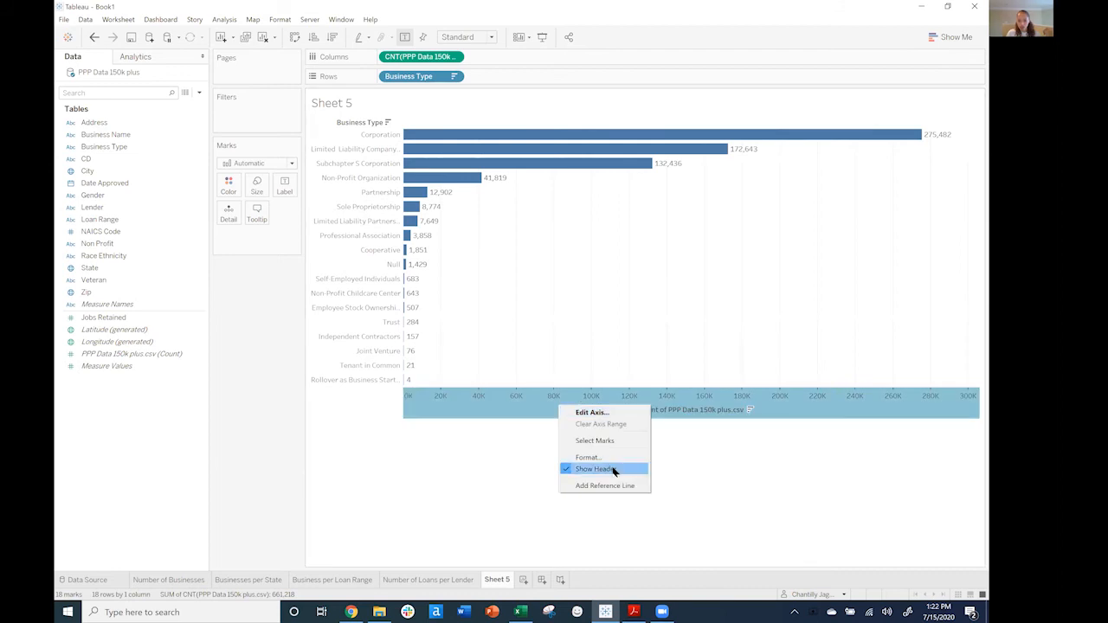
left_click(613, 470)
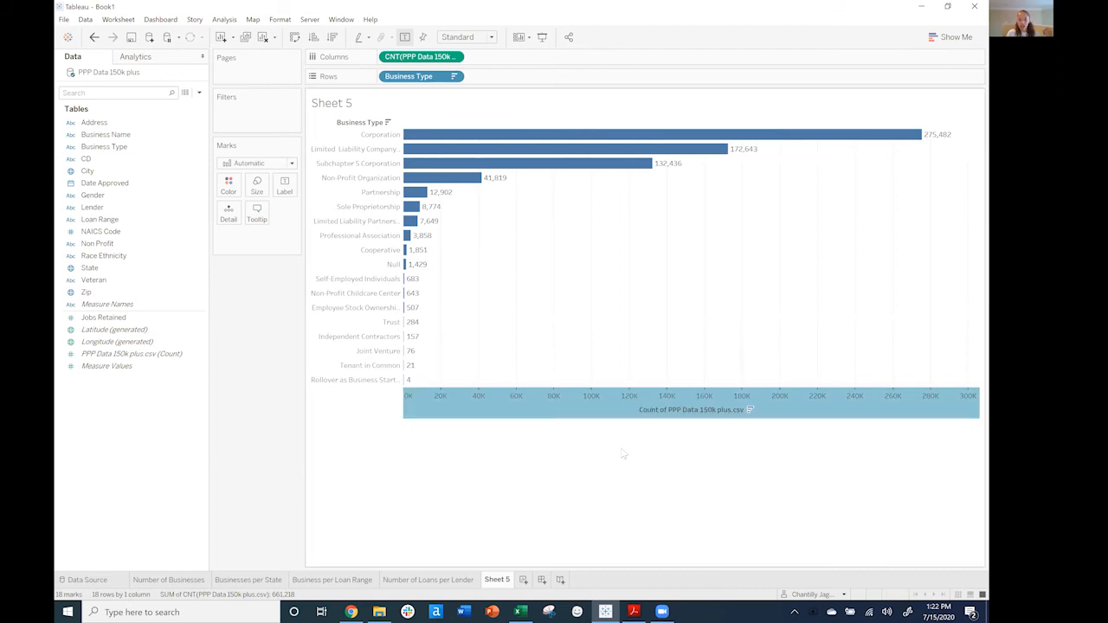
Step: Rename Sheet 5 as "Business per Business Type"
double_click(501, 581)
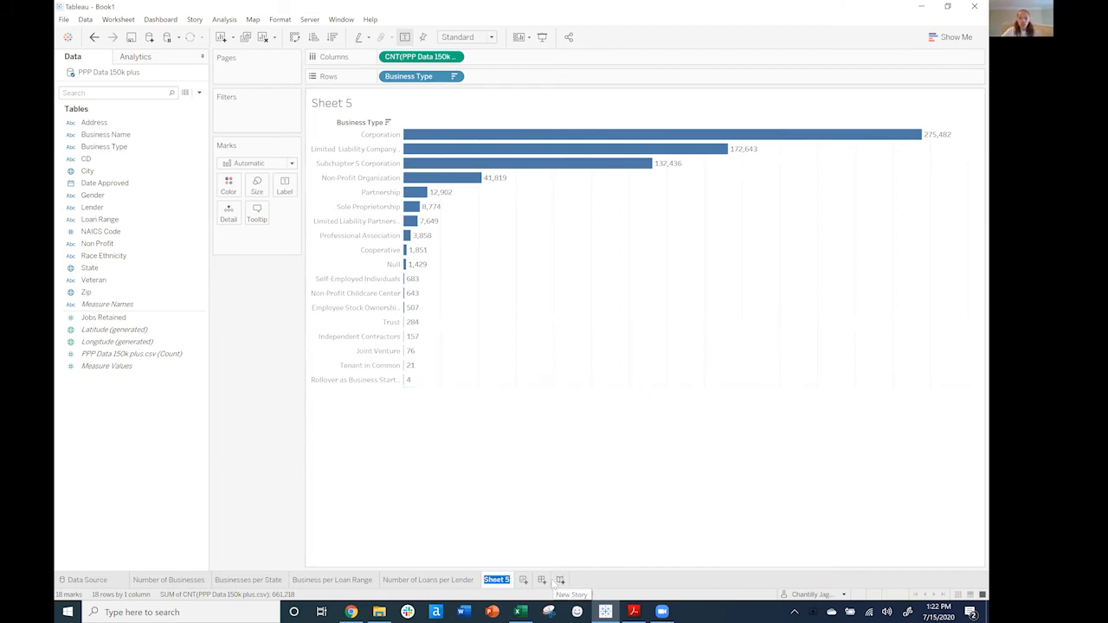
type("Busines")
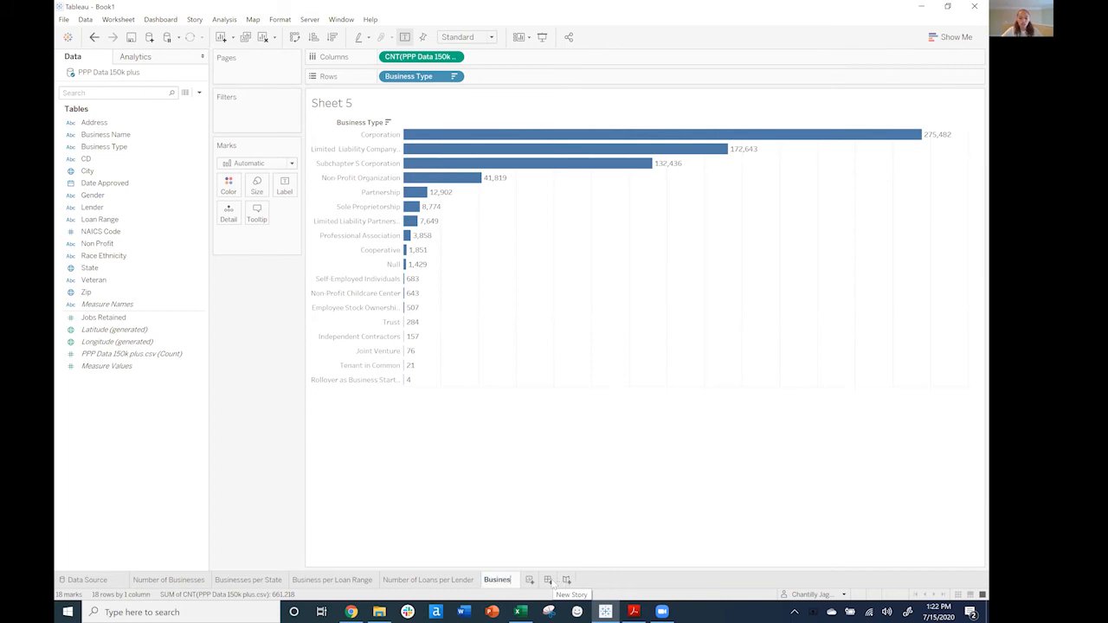
type("s per Business Type")
key("Return")
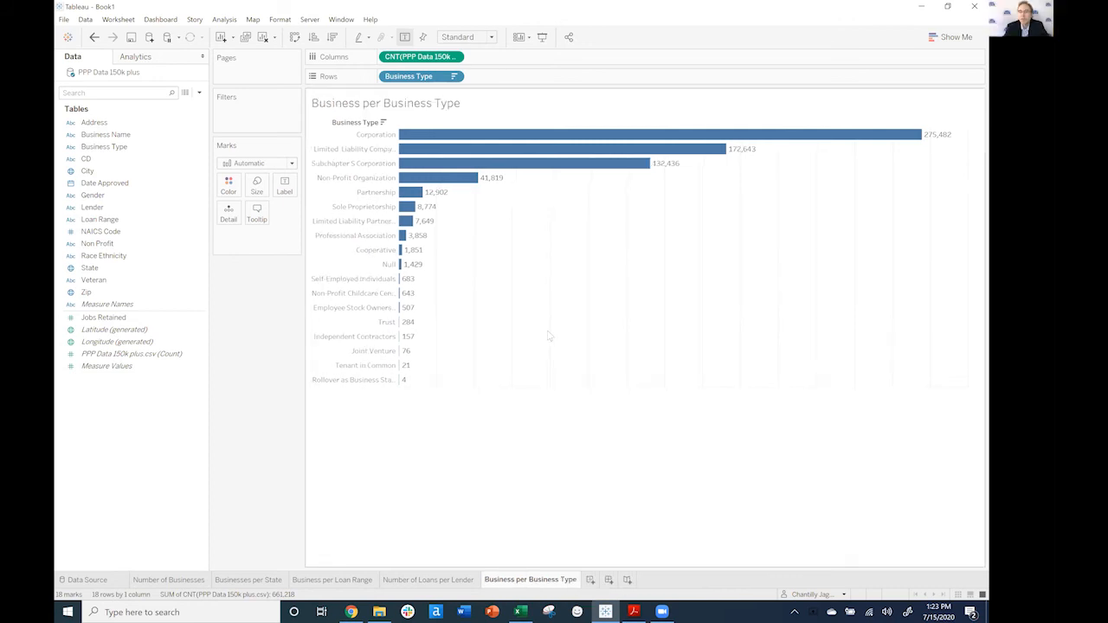
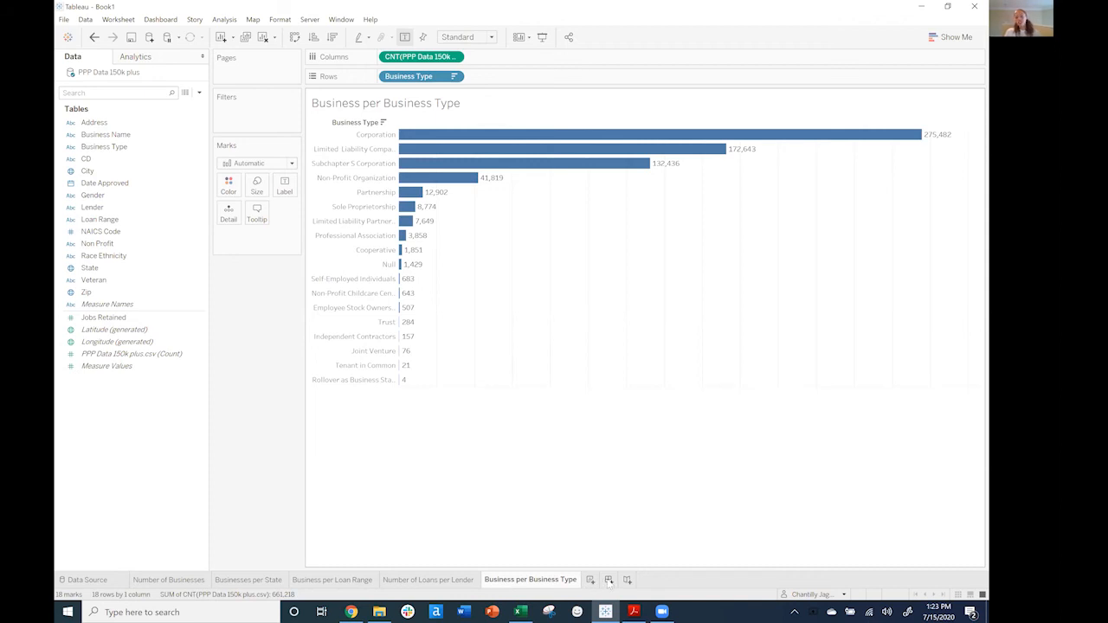
Step: Create a new dashboard, widen the side pane to fit the full sheet names, and show the dashboard title
left_click(609, 581)
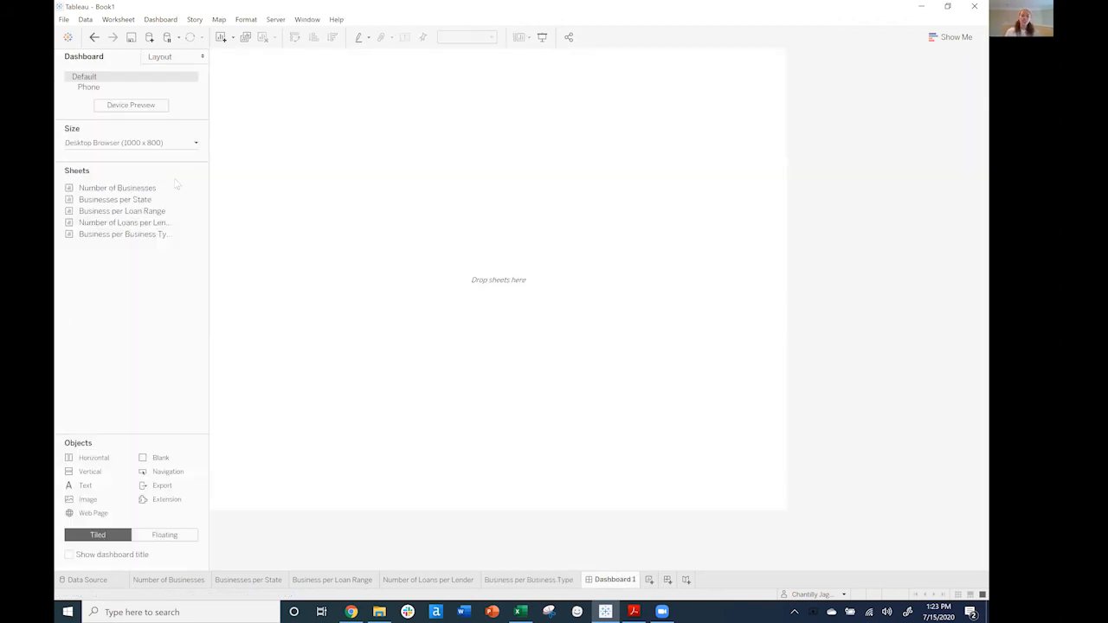
left_click_drag(208, 165, 230, 168)
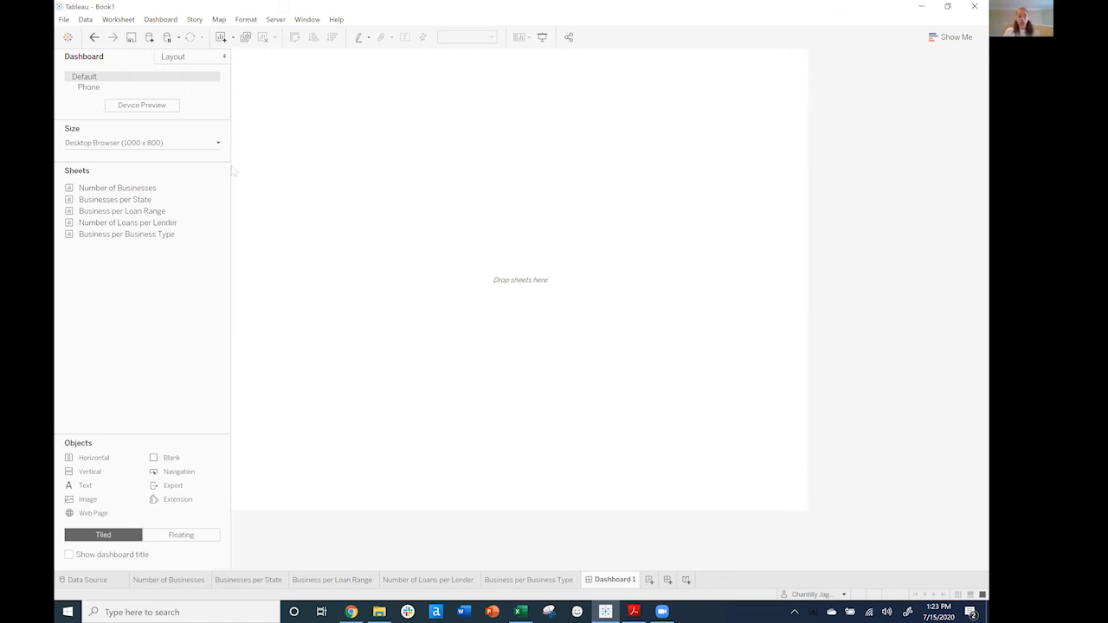
mouse_move(115, 200)
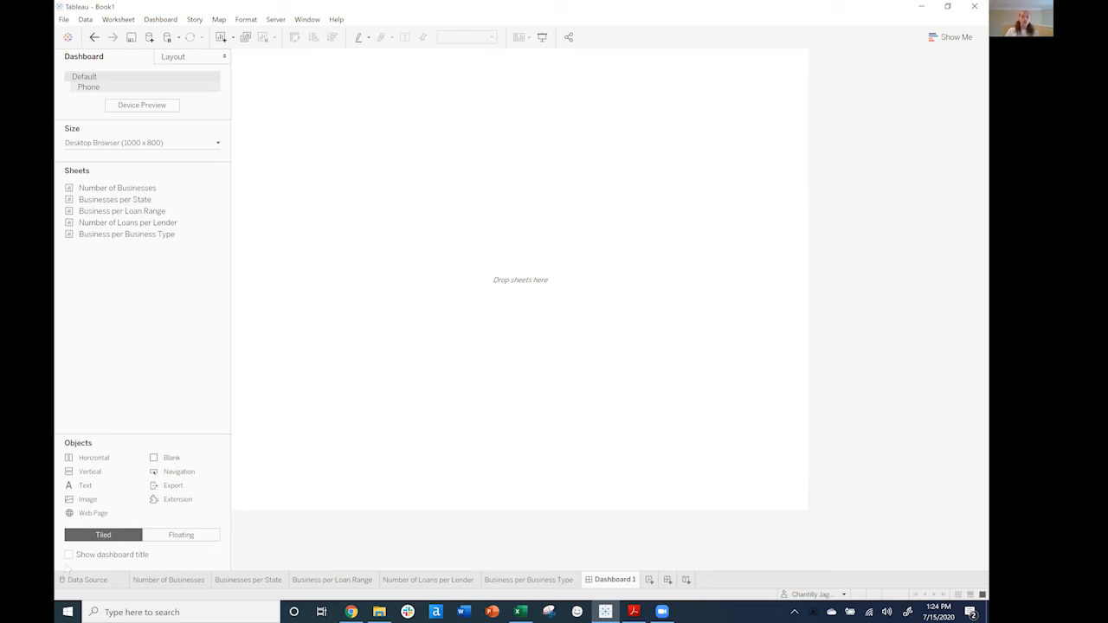
left_click(68, 555)
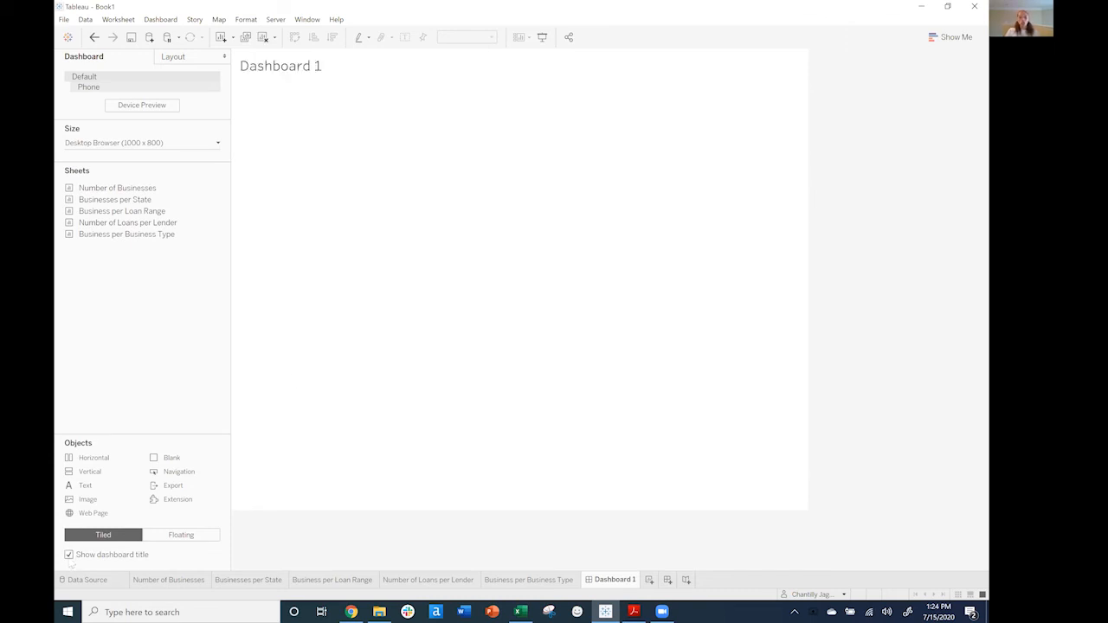
Step: Replace the dashboard title text with "PPP Loans Greater than $150,000"
double_click(330, 71)
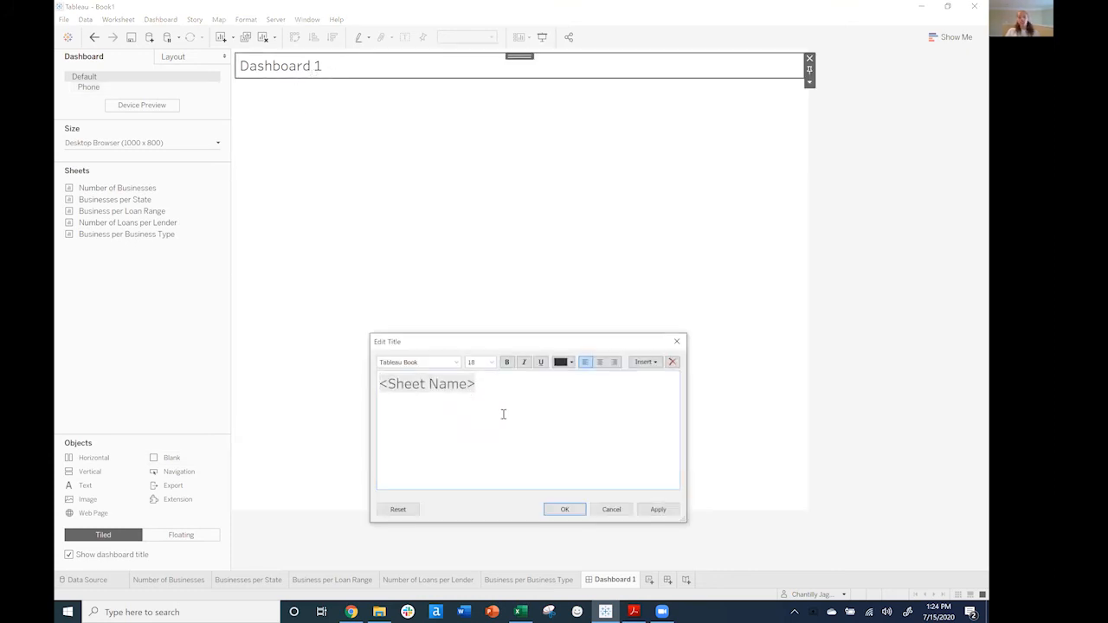
key("ctrl+a")
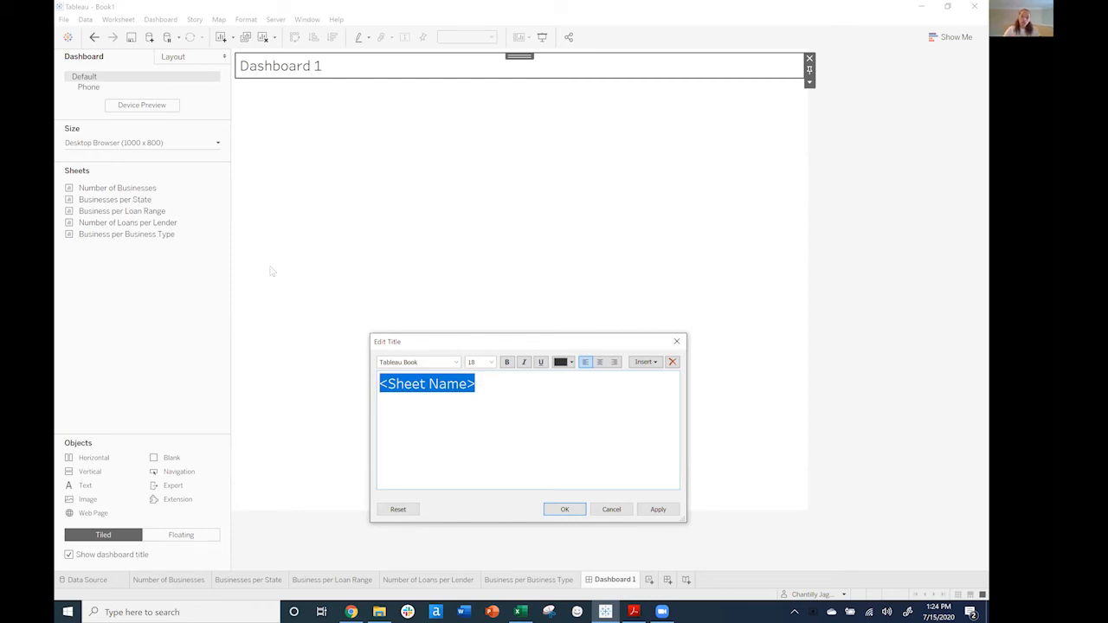
key("BackSpace")
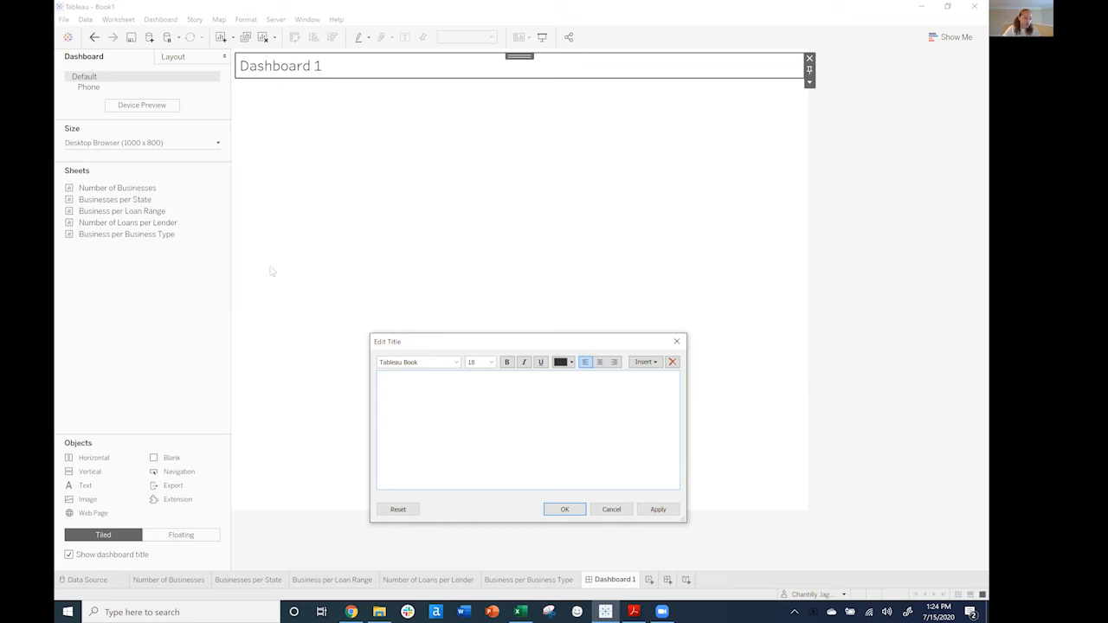
type("PPP Loans Greater")
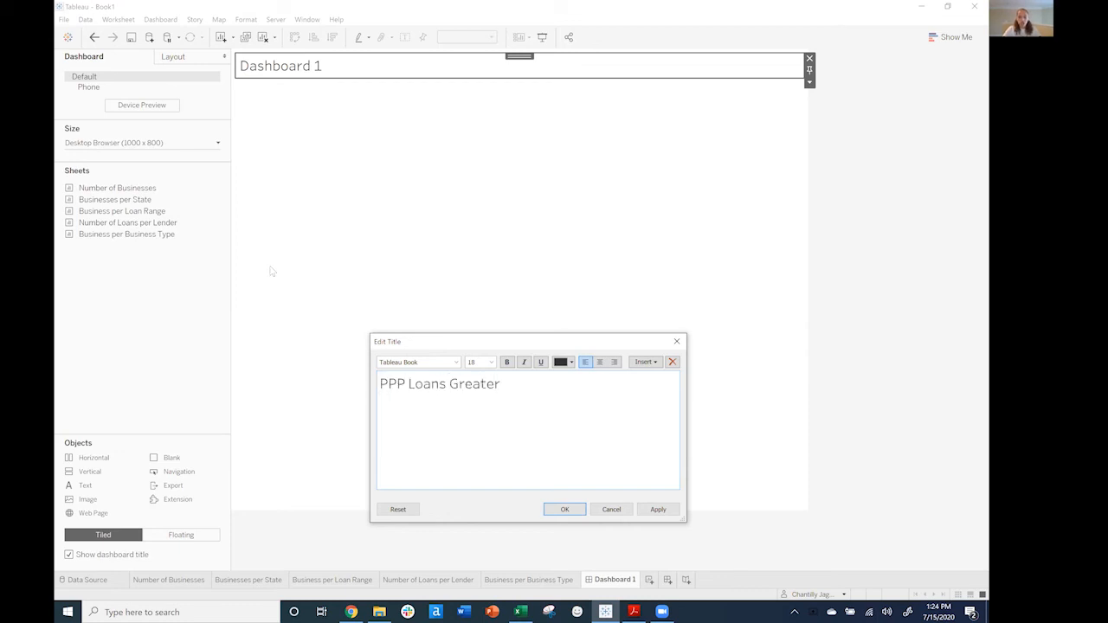
type(" than $150,000")
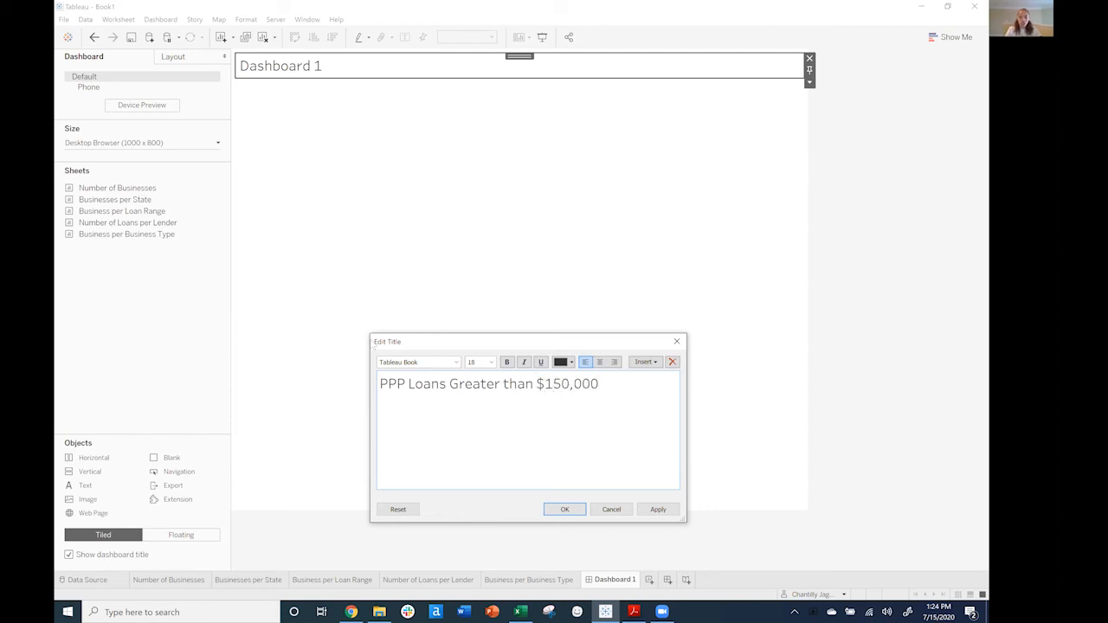
left_click(565, 509)
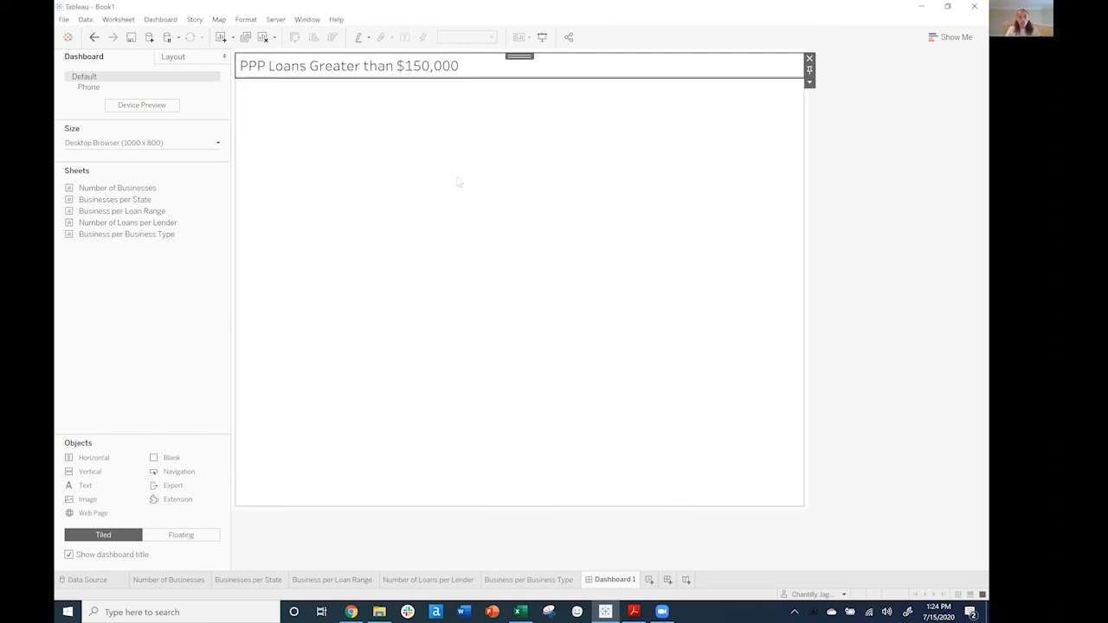
Step: Increase the height of the dashboard's title area above the empty canvas
left_click(465, 80)
left_click_drag(465, 81, 462, 88)
left_click(447, 266)
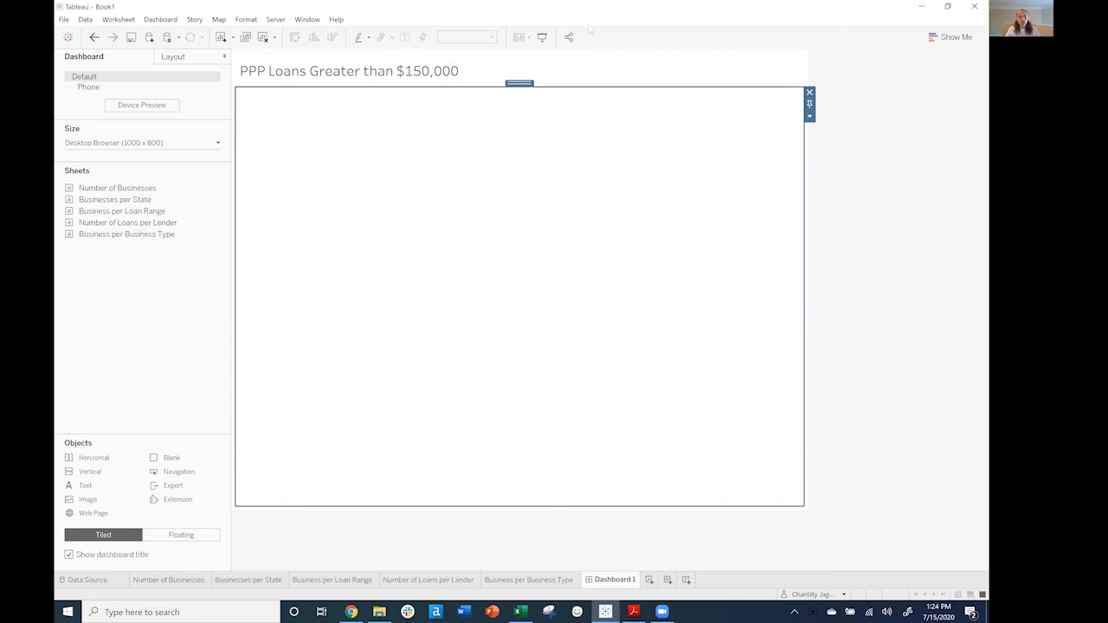
left_click(596, 71)
left_click_drag(481, 88, 487, 95)
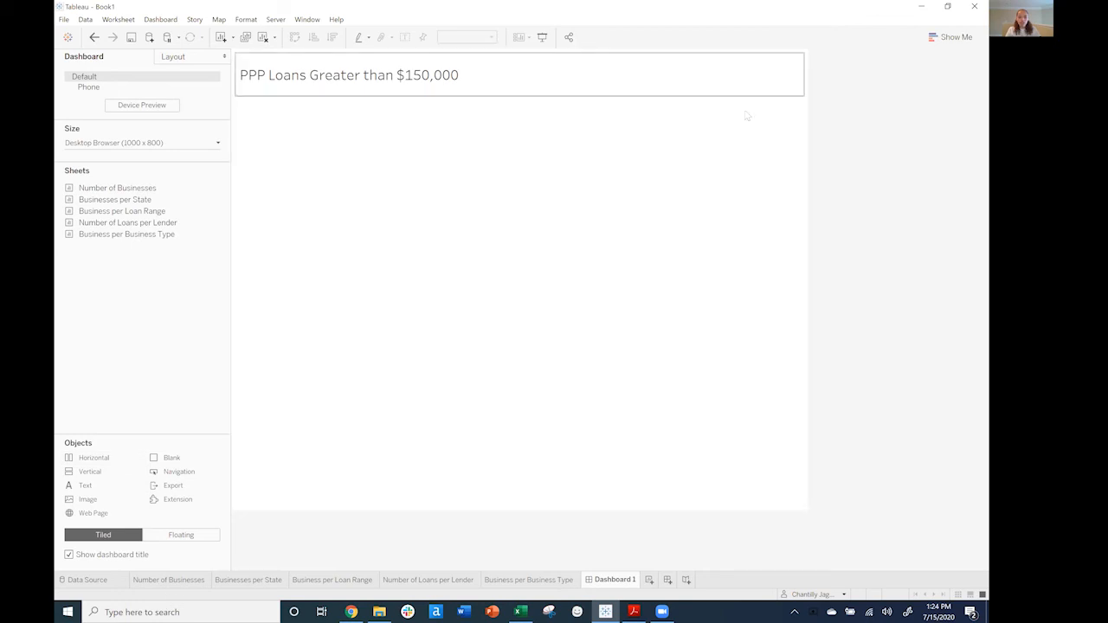
Step: Add the Number of Businesses sheet to the top of the dashboard and move the dashboard title to its left
left_click_drag(127, 233, 549, 94)
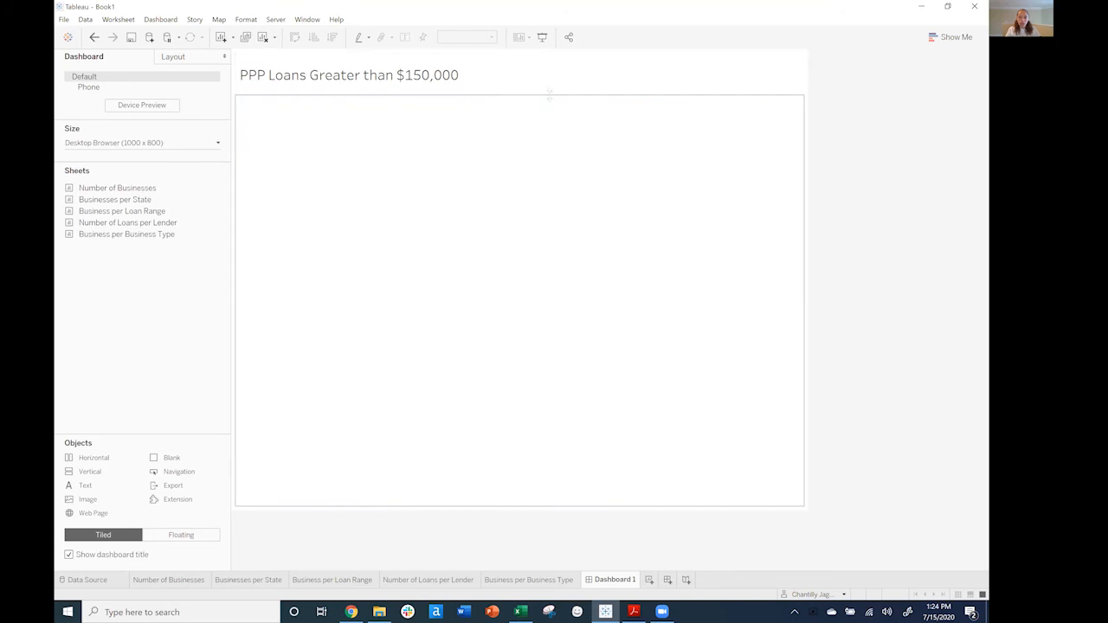
left_click_drag(201, 187, 731, 72)
left_click(422, 311)
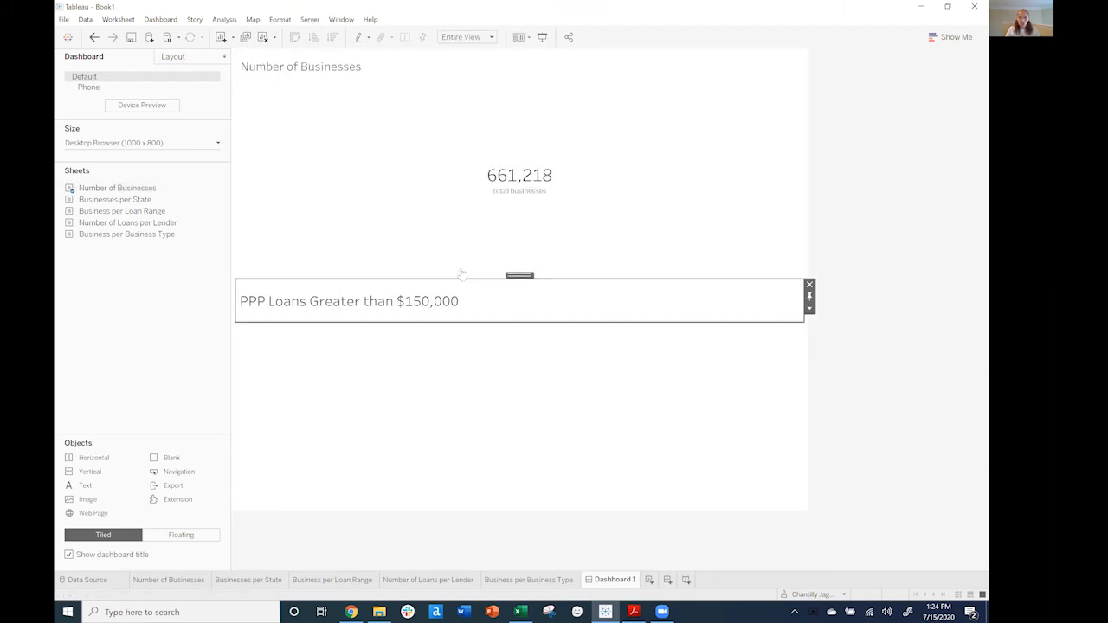
left_click_drag(520, 276, 348, 178)
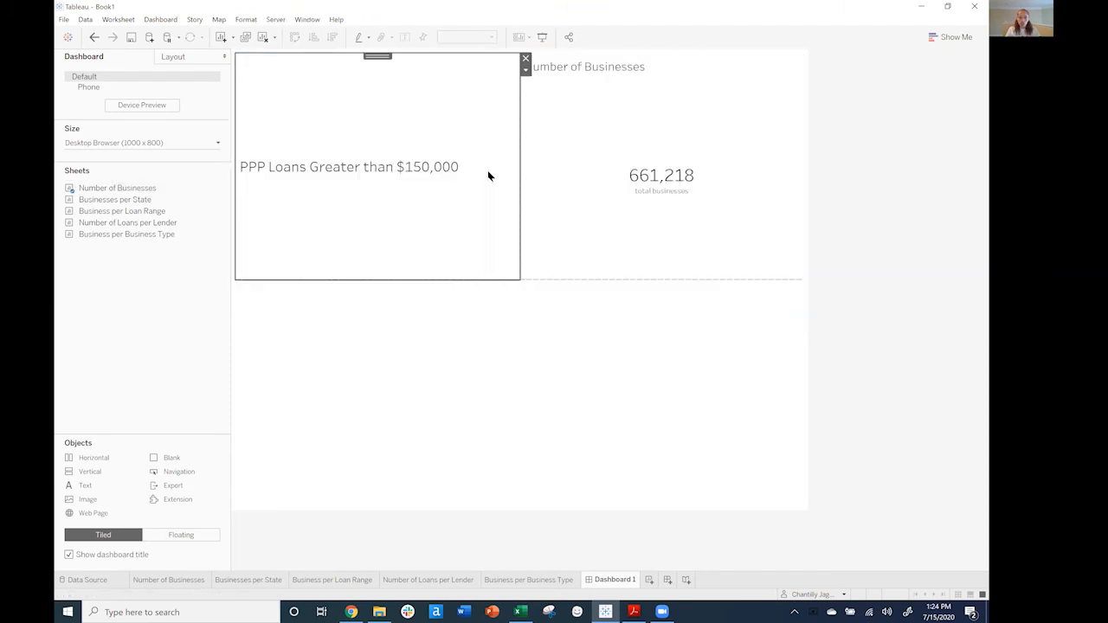
Step: Hide the Number of Businesses sheet title on the dashboard and shrink the top row to a narrow band
right_click(596, 71)
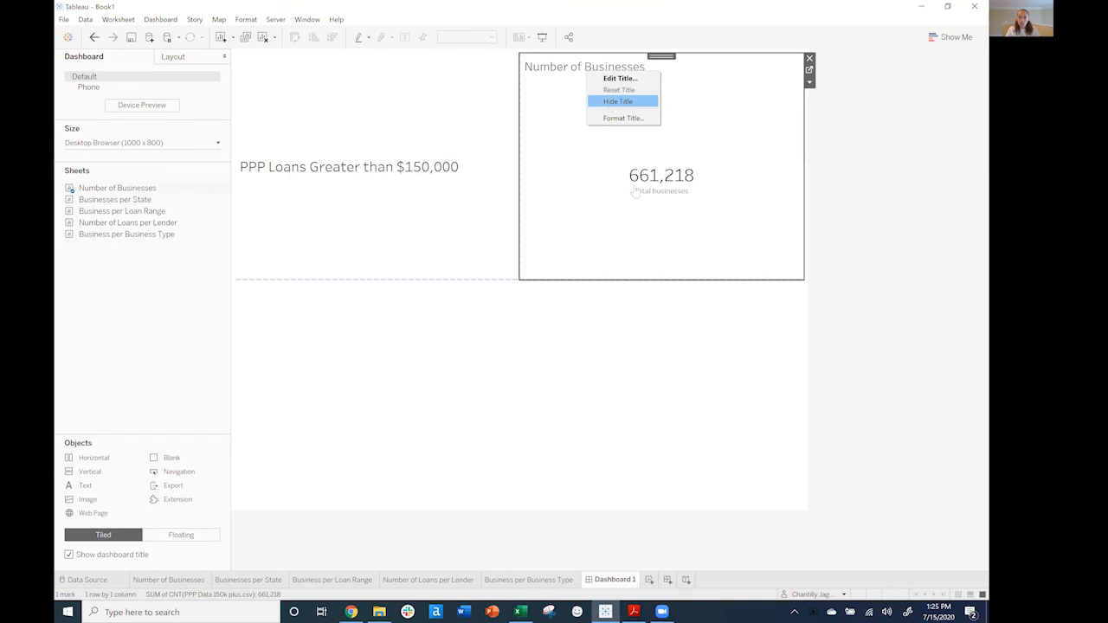
left_click(611, 100)
left_click_drag(622, 279, 622, 100)
left_click(641, 80)
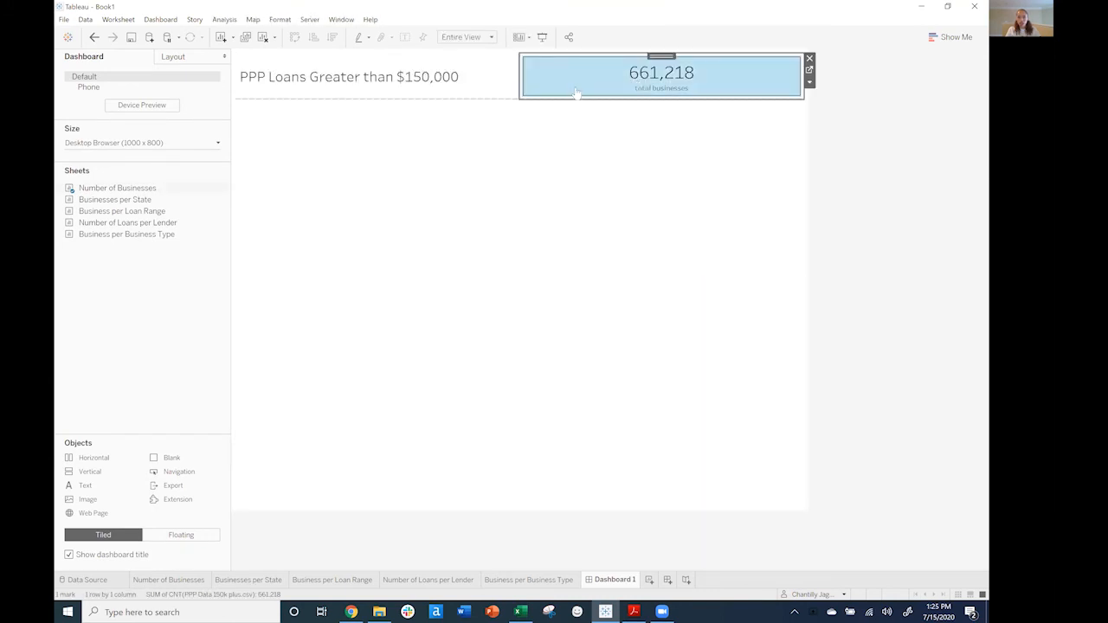
Step: Go to the Number of Businesses worksheet from the dashboard and right-align its count and "total businesses" label text
left_click(809, 73)
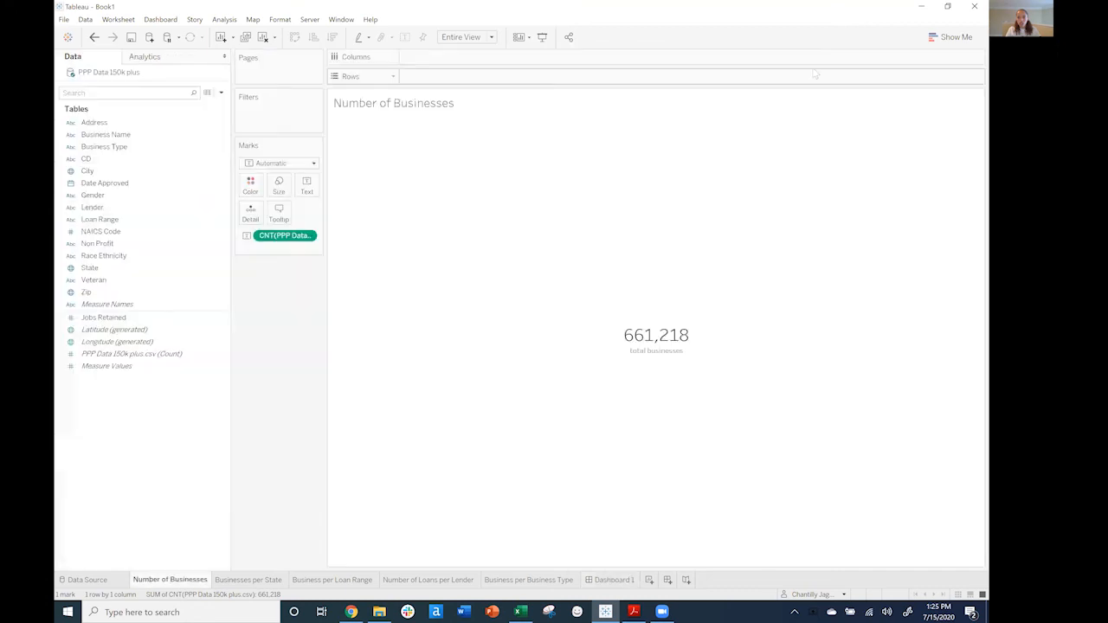
left_click(307, 185)
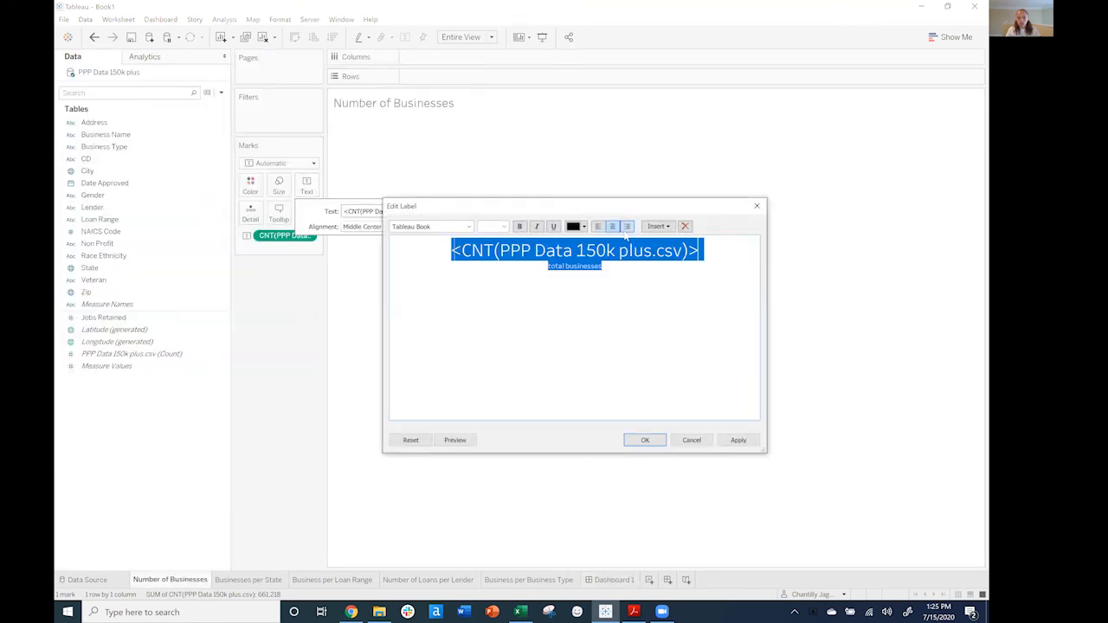
left_click(627, 226)
left_click(645, 440)
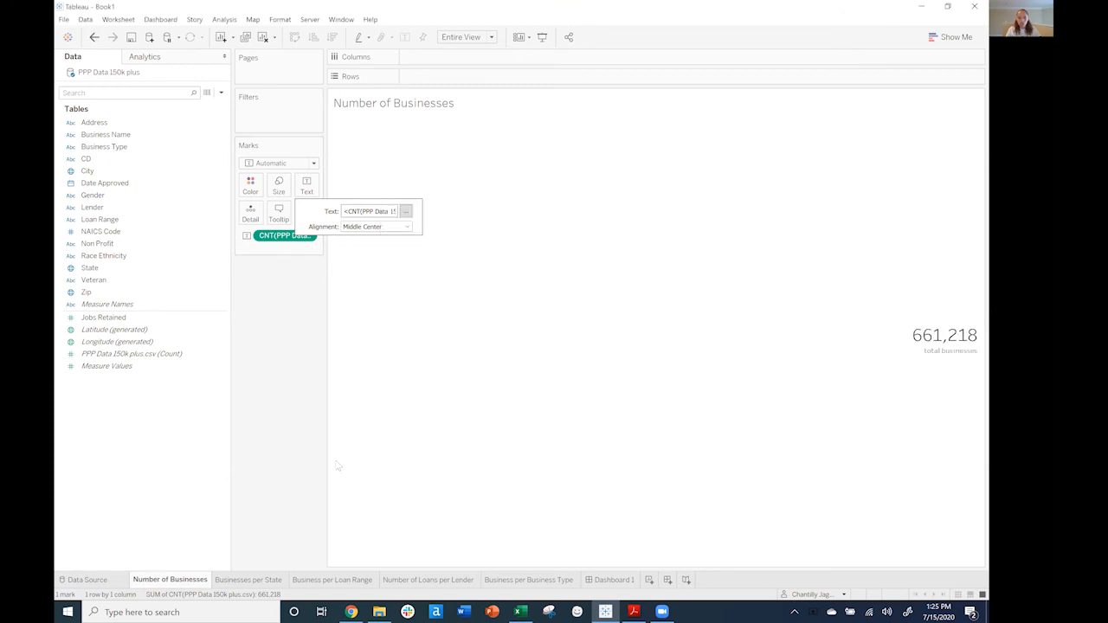
Step: Return to Dashboard 1, shorten its top row slightly and add the Businesses per State sheet below it
left_click(614, 580)
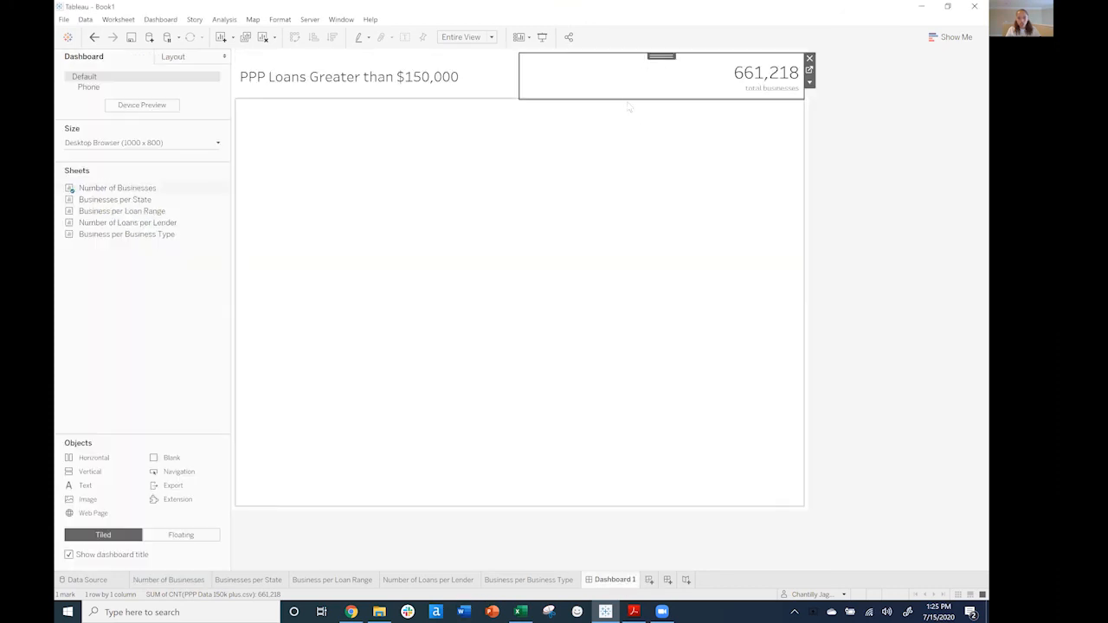
left_click_drag(630, 100, 632, 93)
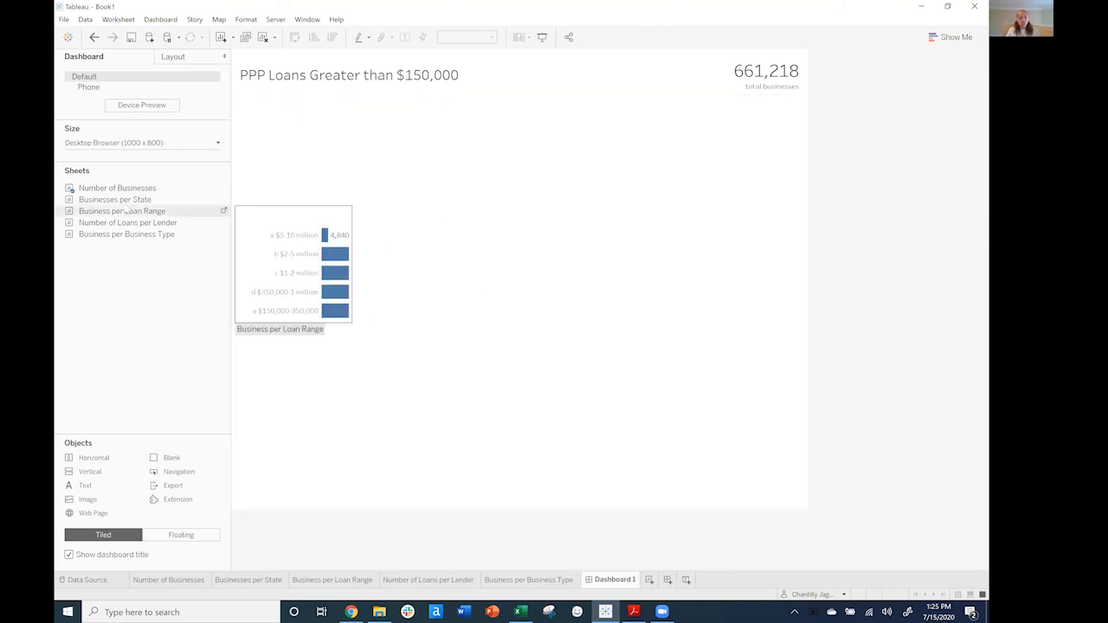
left_click_drag(122, 201, 333, 285)
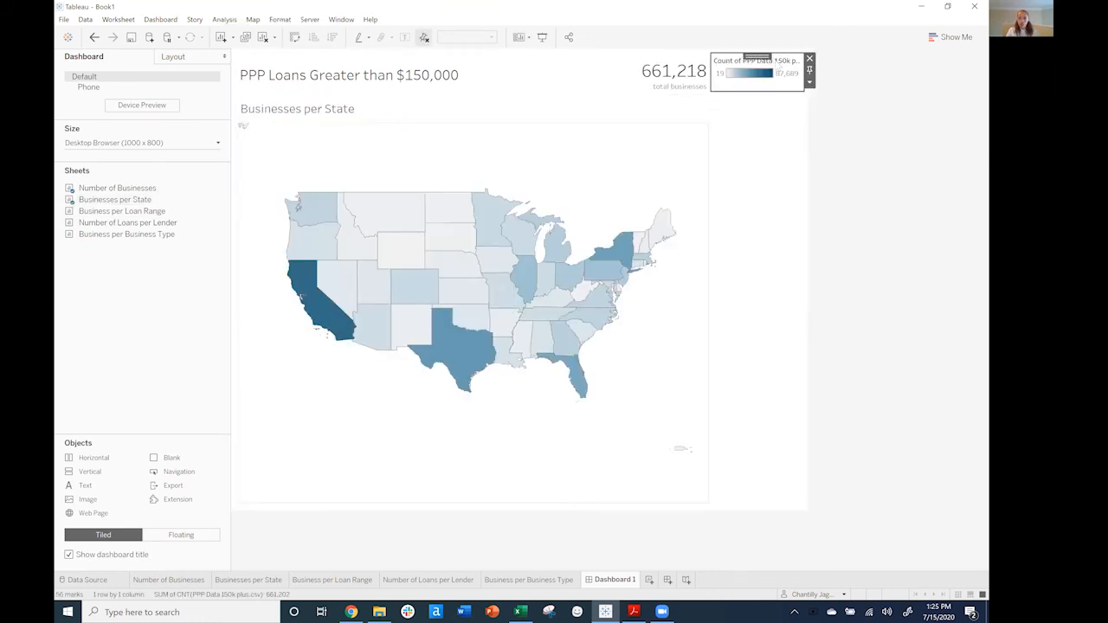
Step: Make the map's color legend floating and place it over the lower-left corner of the Businesses per State map
left_click(810, 82)
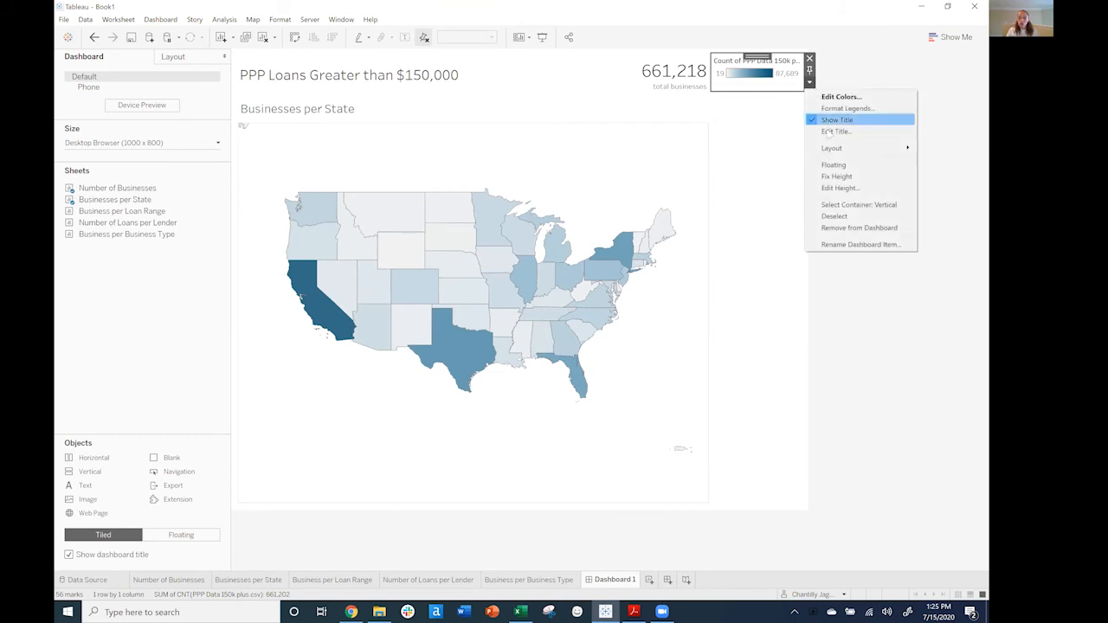
left_click(833, 164)
left_click_drag(736, 68, 270, 454)
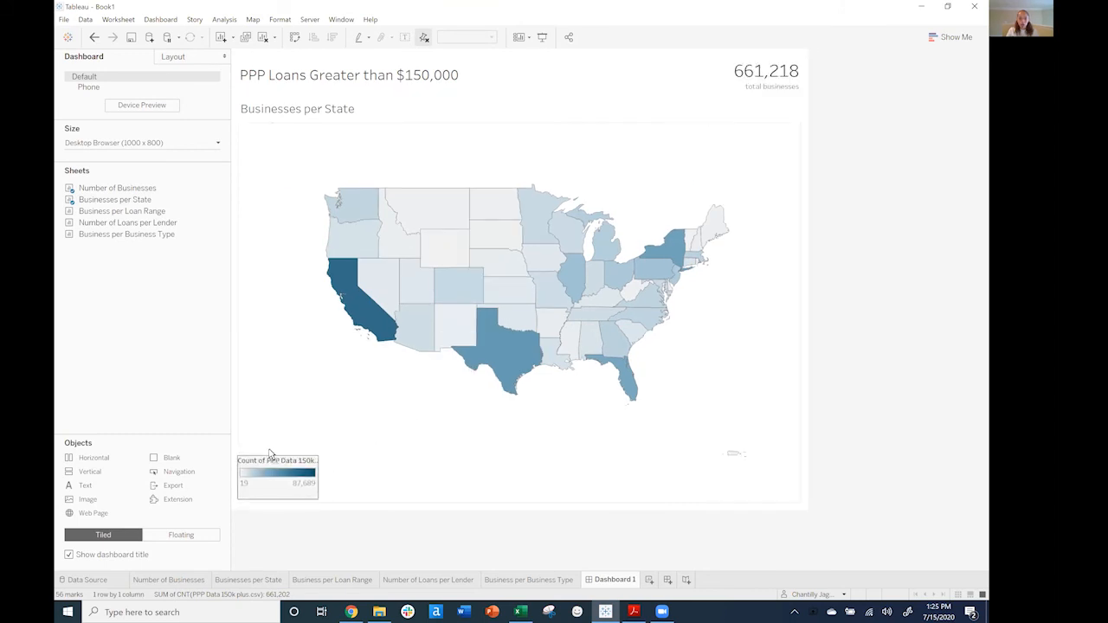
Step: Add the Business per Loan Range sheet to the right of the map in a slightly narrower column and fit it to Entire View
mouse_move(127, 212)
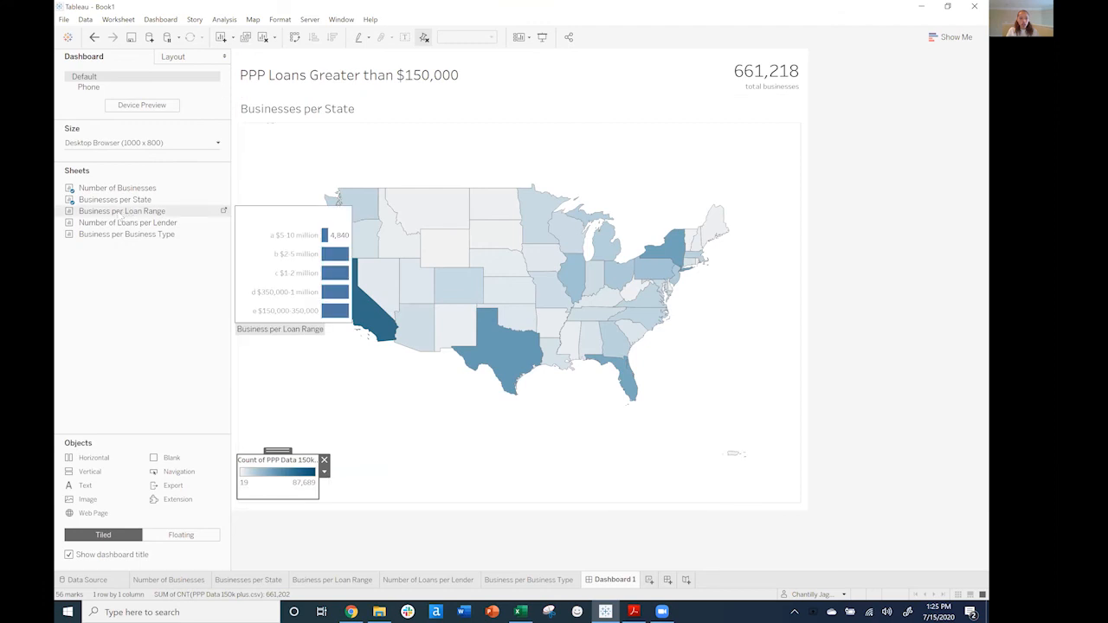
left_click_drag(126, 212, 715, 201)
left_click_drag(518, 160, 544, 162)
left_click(602, 245)
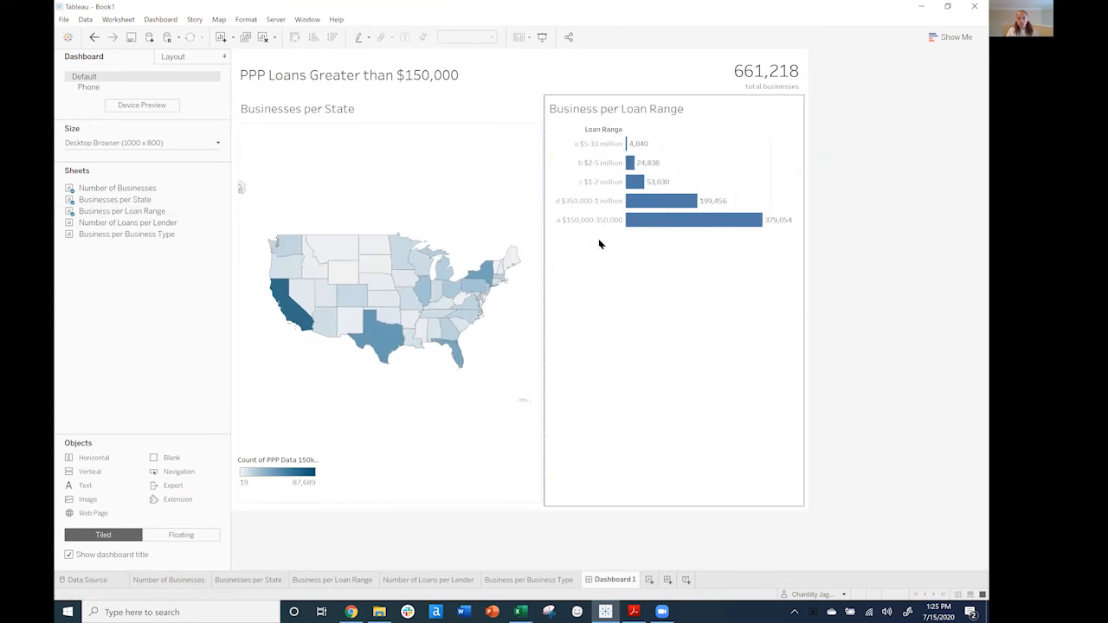
left_click(458, 39)
left_click(484, 79)
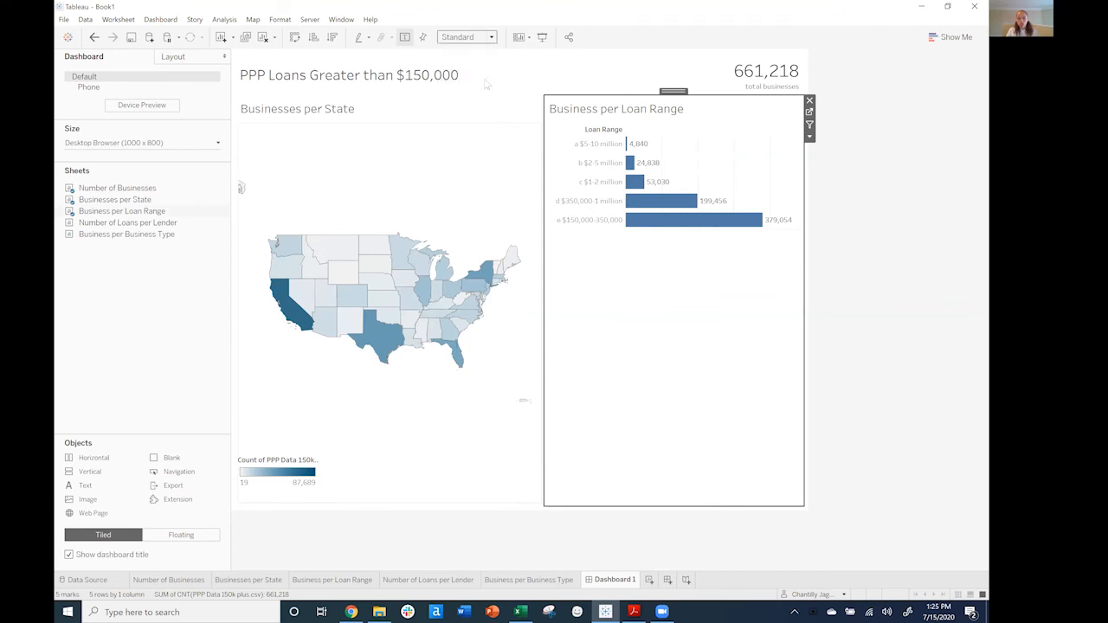
Step: Add the Number of Loans per Lender sheet below Business per Loan Range and place Business per Business Type between them
left_click_drag(130, 222, 684, 386)
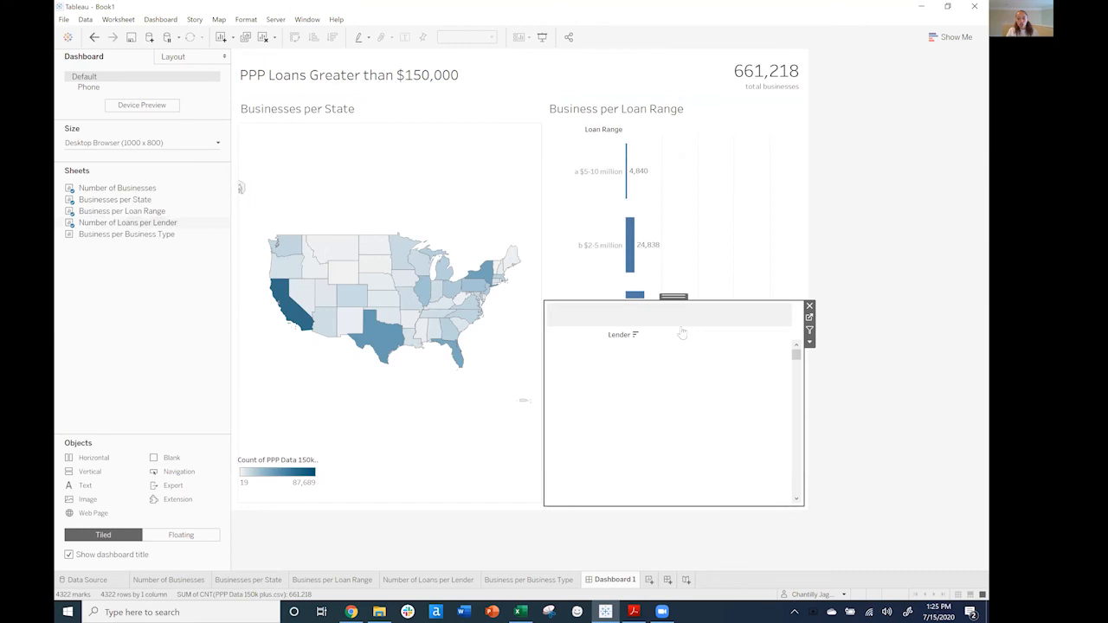
left_click(625, 286)
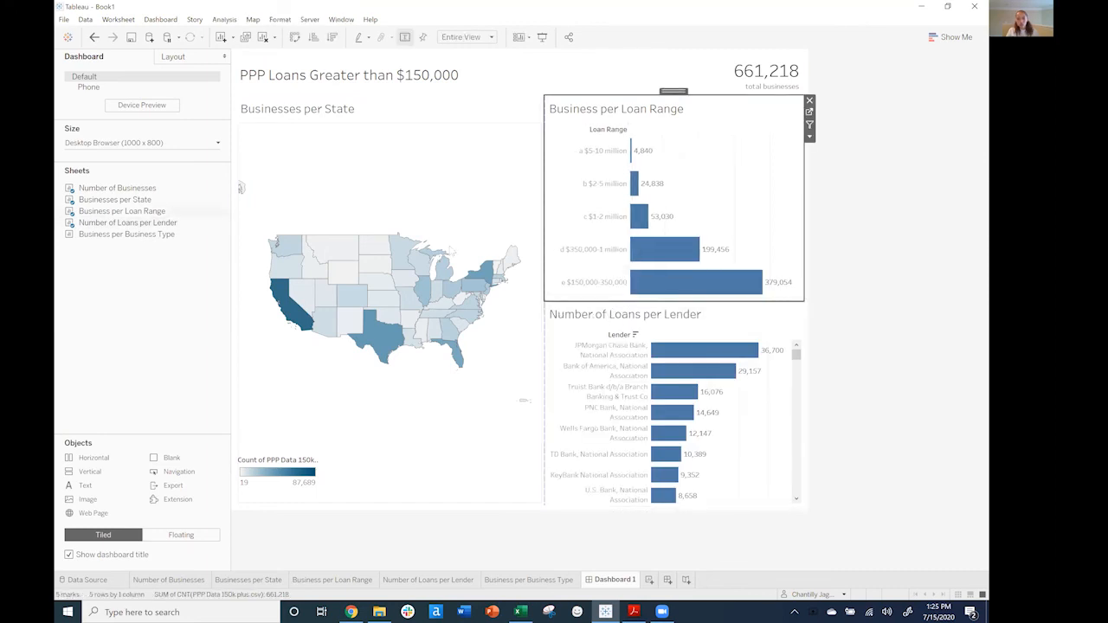
mouse_move(128, 242)
left_click_drag(125, 240, 616, 194)
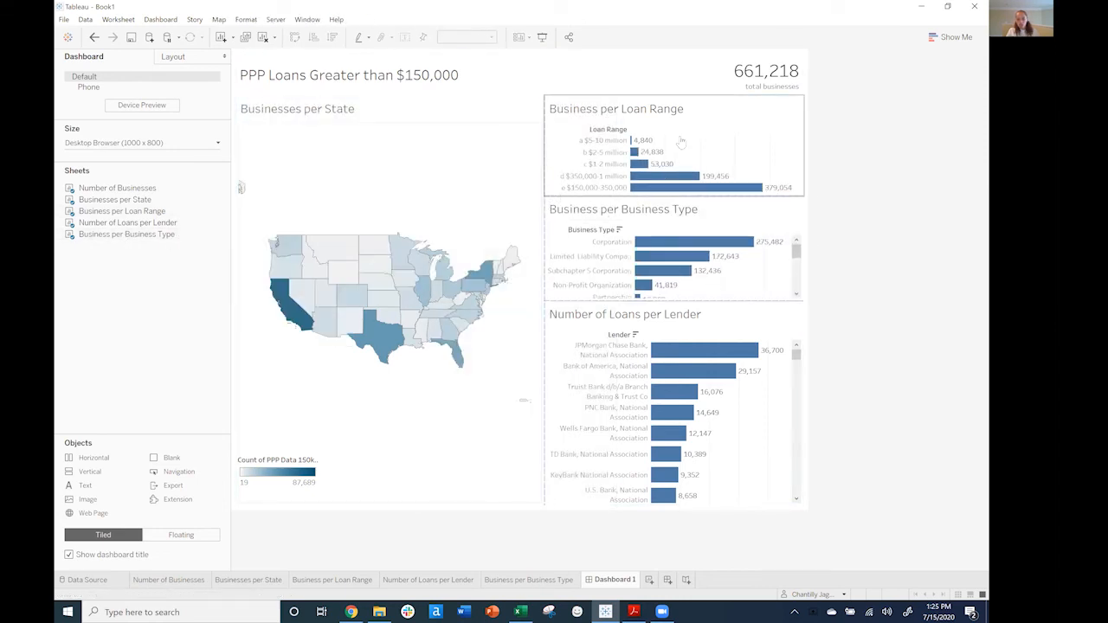
Step: Move Business per Loan Range above the state map and align the row boundaries of both dashboard columns
left_click(669, 102)
left_click_drag(476, 153, 401, 158)
left_click_drag(519, 294, 517, 203)
left_click_drag(650, 300, 646, 202)
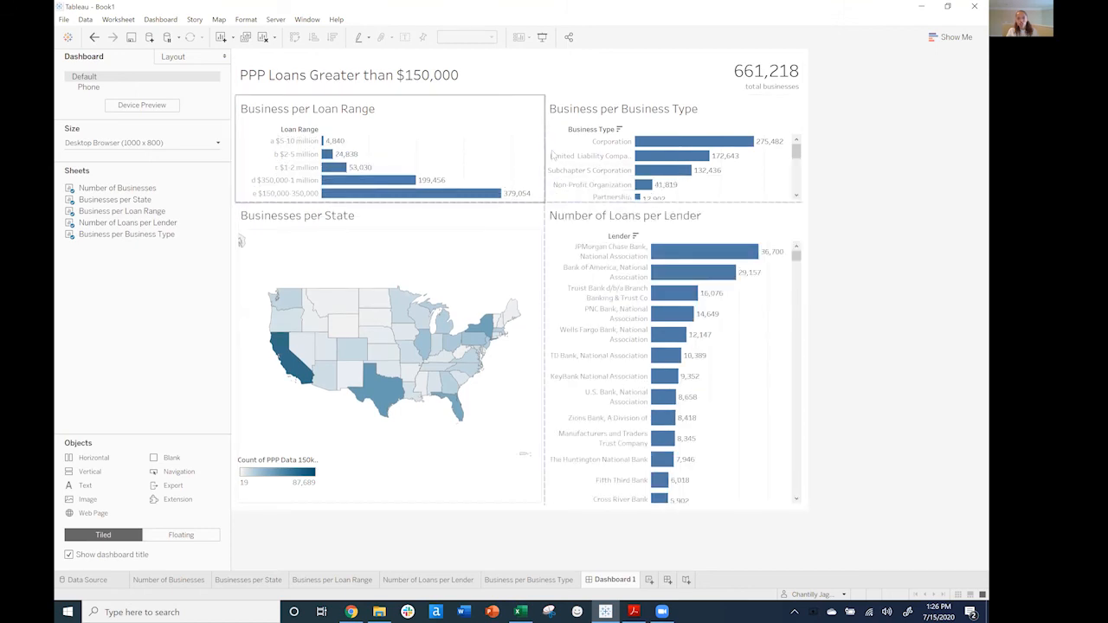
Step: Widen the dashboard's left column slightly and make the Business per Business Type chart taller
left_click(490, 111)
left_click_drag(546, 175, 556, 176)
left_click_drag(546, 256, 556, 256)
left_click(463, 143)
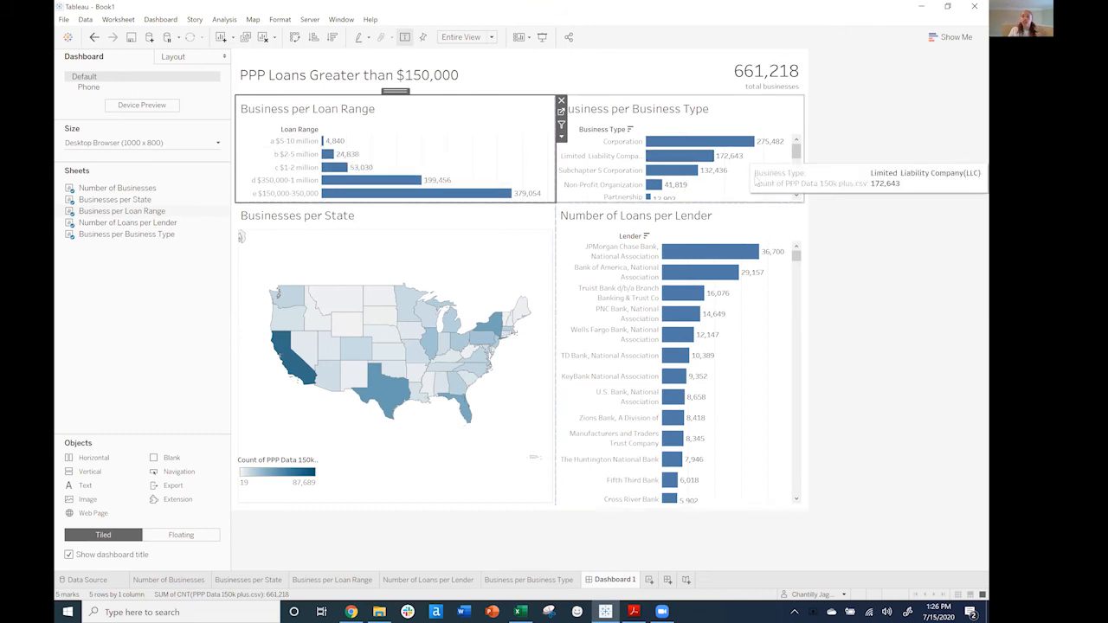
left_click_drag(753, 201, 759, 273)
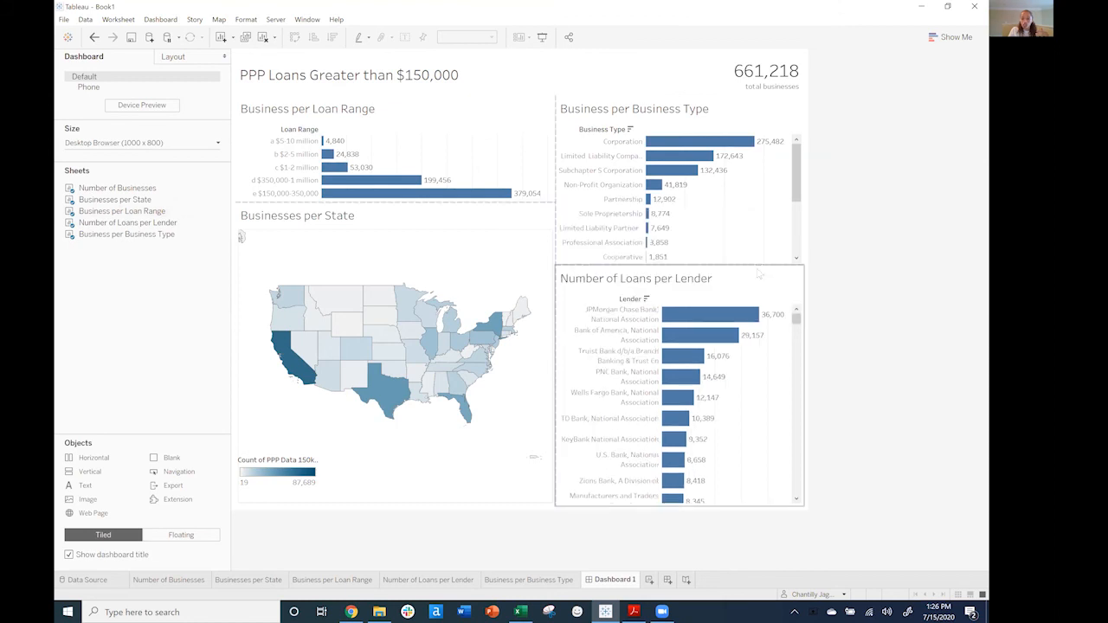
Step: Use the Business per Loan Range chart as a dashboard filter, test it with the $5-10 million bar and clear the selection
left_click(467, 147)
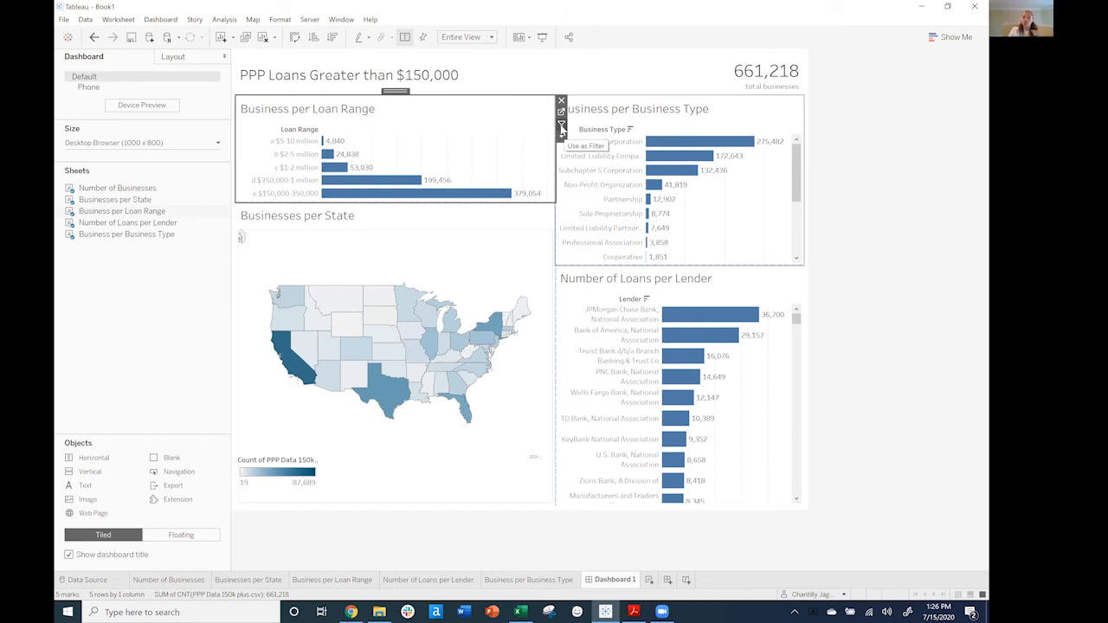
left_click(562, 126)
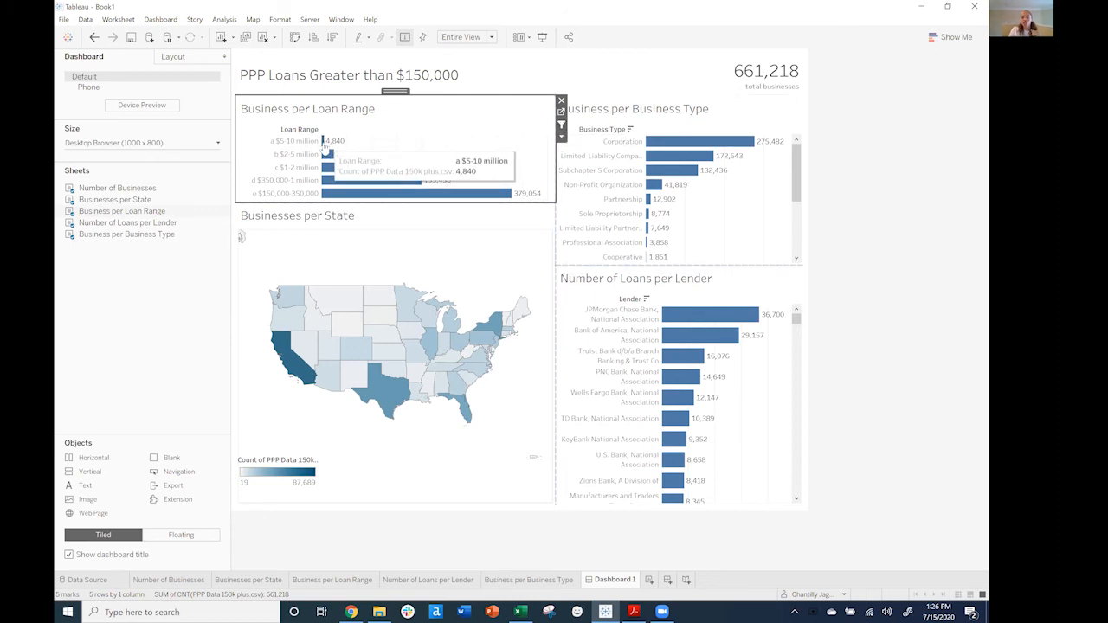
left_click(324, 144)
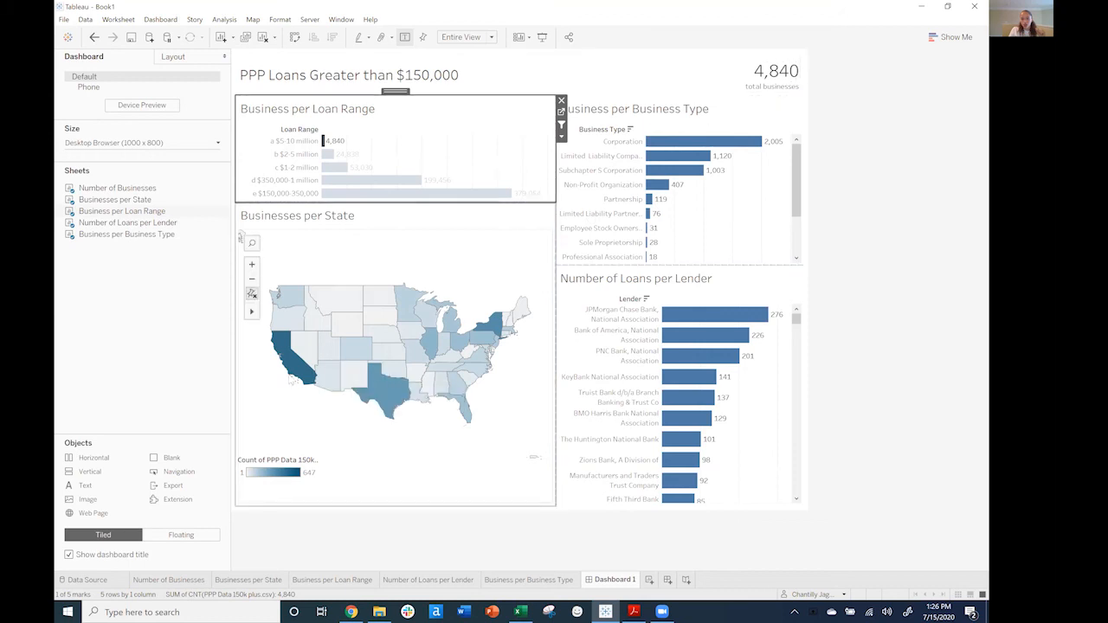
mouse_move(294, 375)
mouse_move(684, 322)
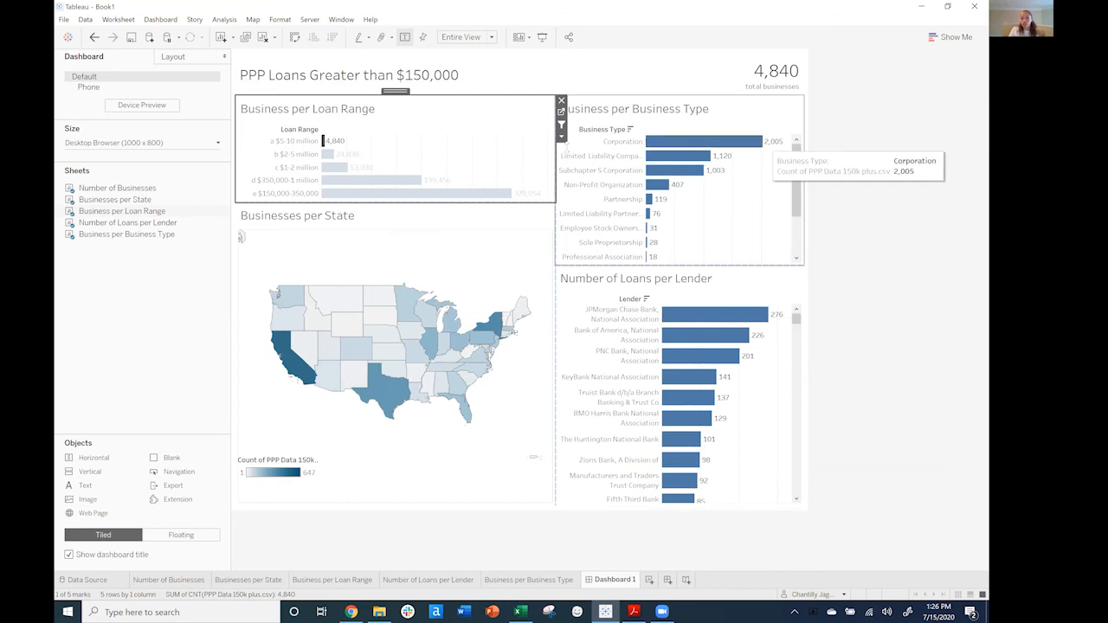
left_click(324, 143)
Step: Use the Business per Business Type chart as a dashboard filter, test it with Joint Venture and clear the selection
left_click(744, 226)
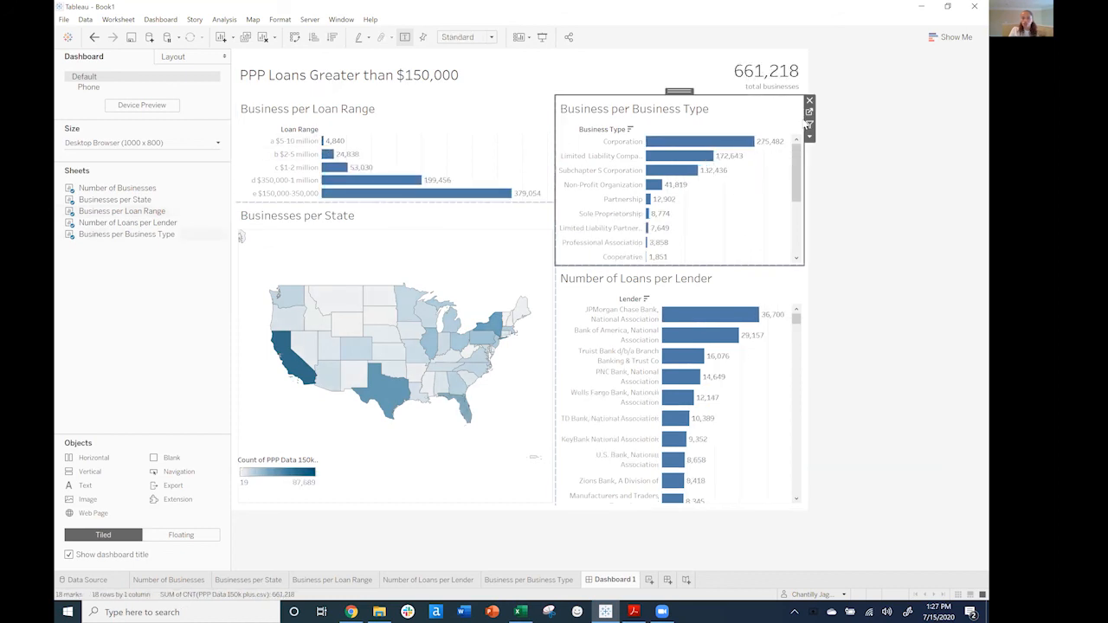
left_click(809, 126)
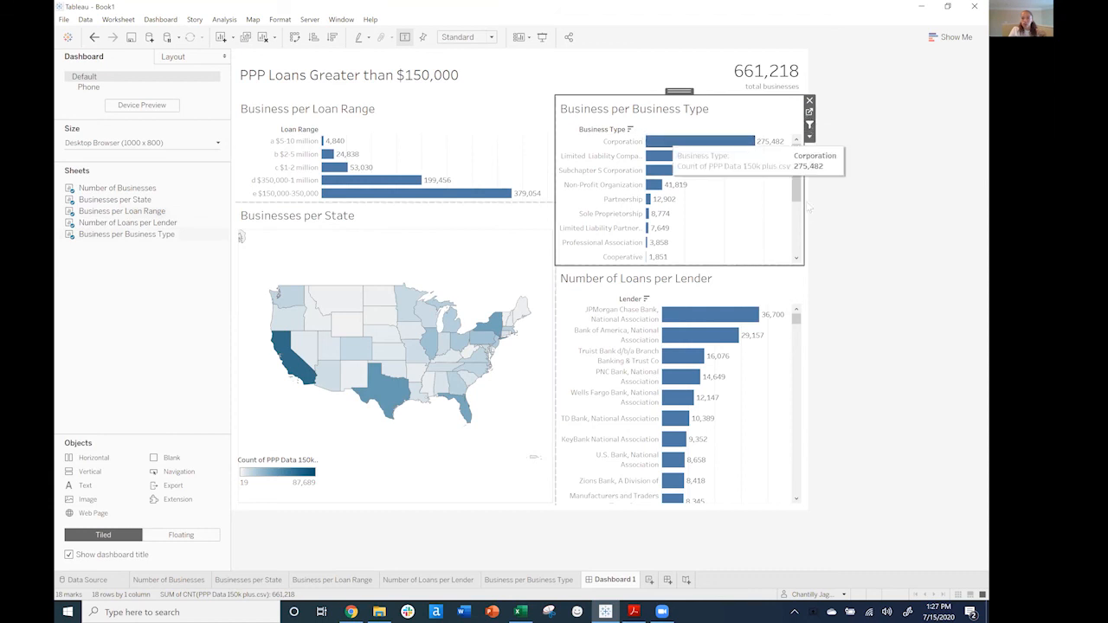
scroll(798, 218, "down", 2)
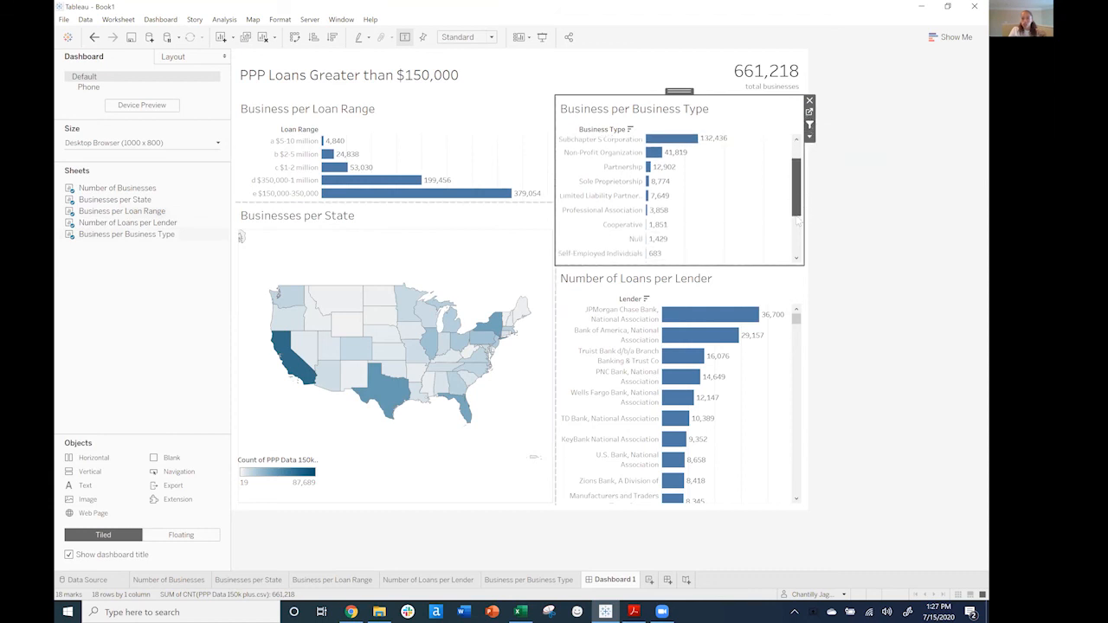
scroll(798, 226, "down", 5)
scroll(796, 241, "down", 2)
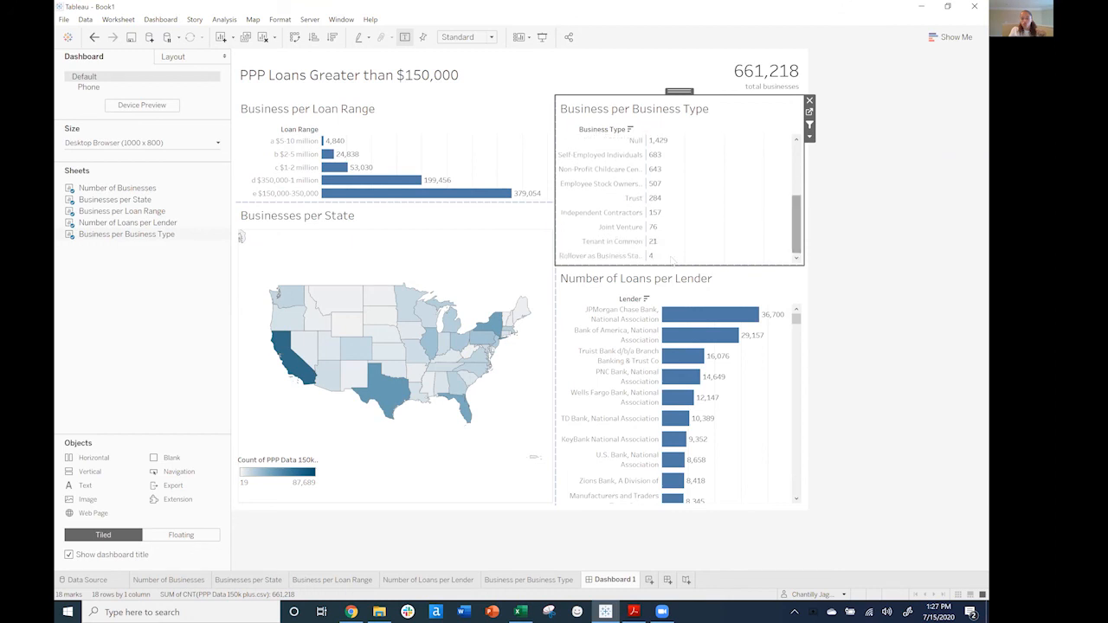
mouse_move(651, 247)
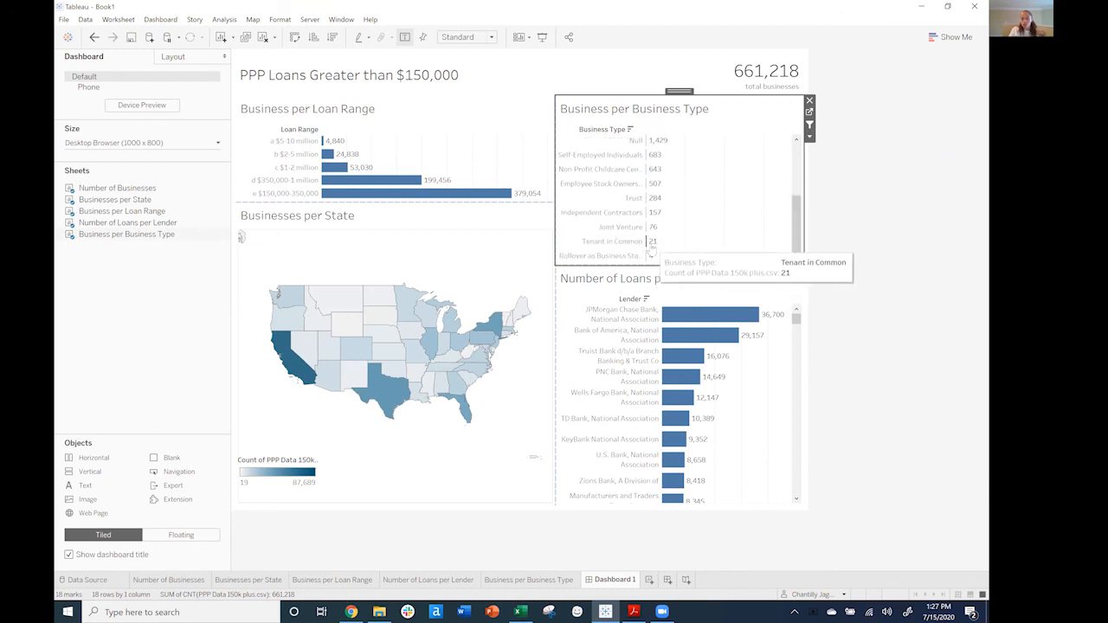
left_click(648, 230)
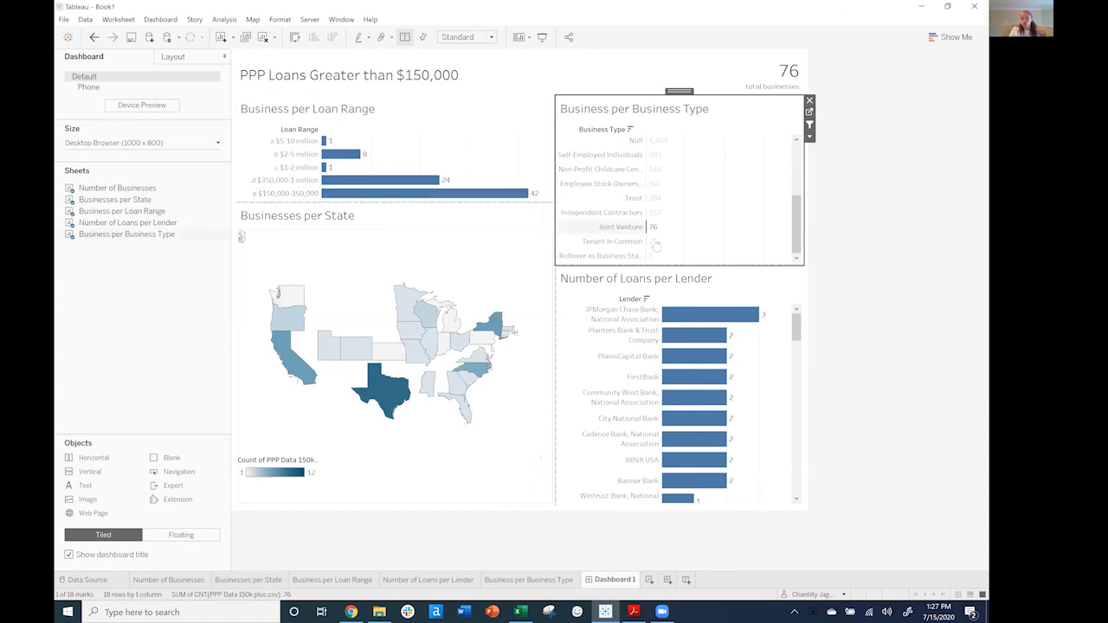
mouse_move(378, 398)
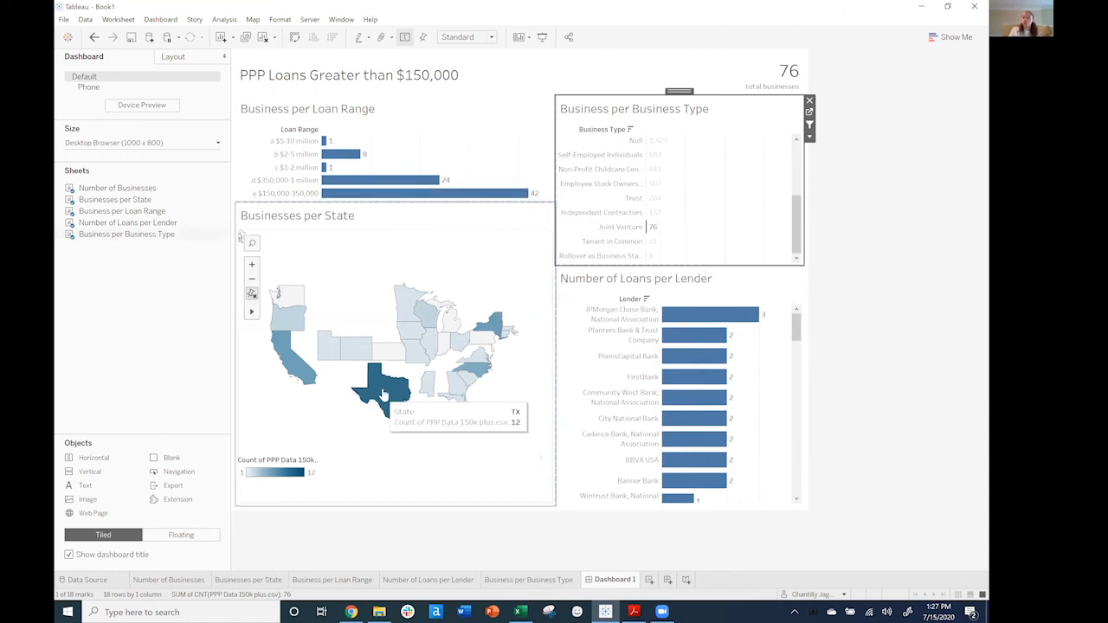
mouse_move(646, 228)
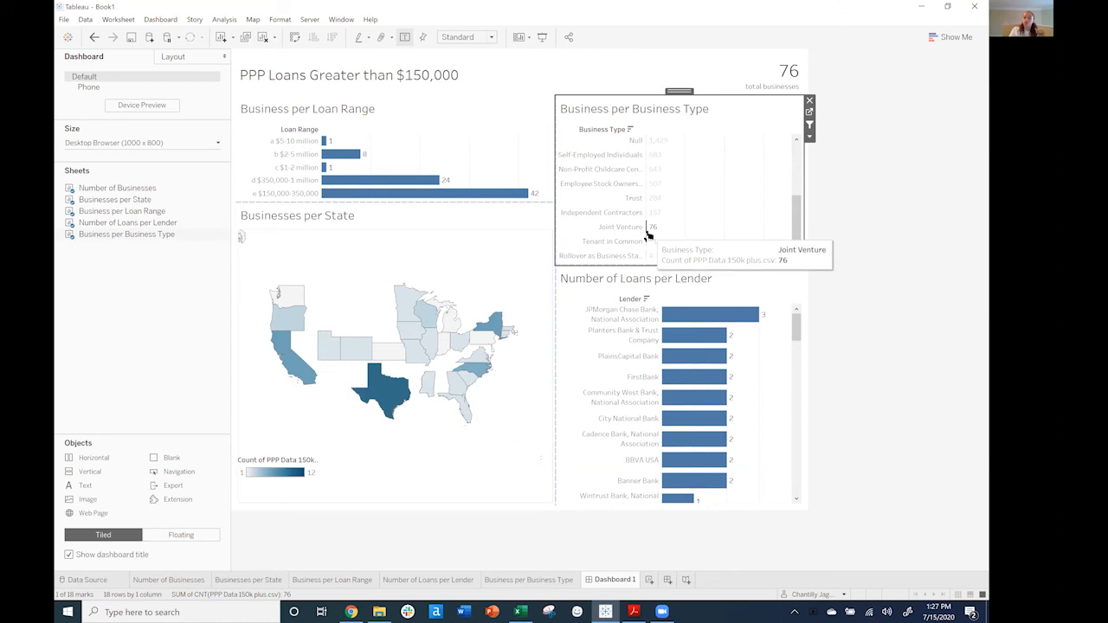
left_click(729, 219)
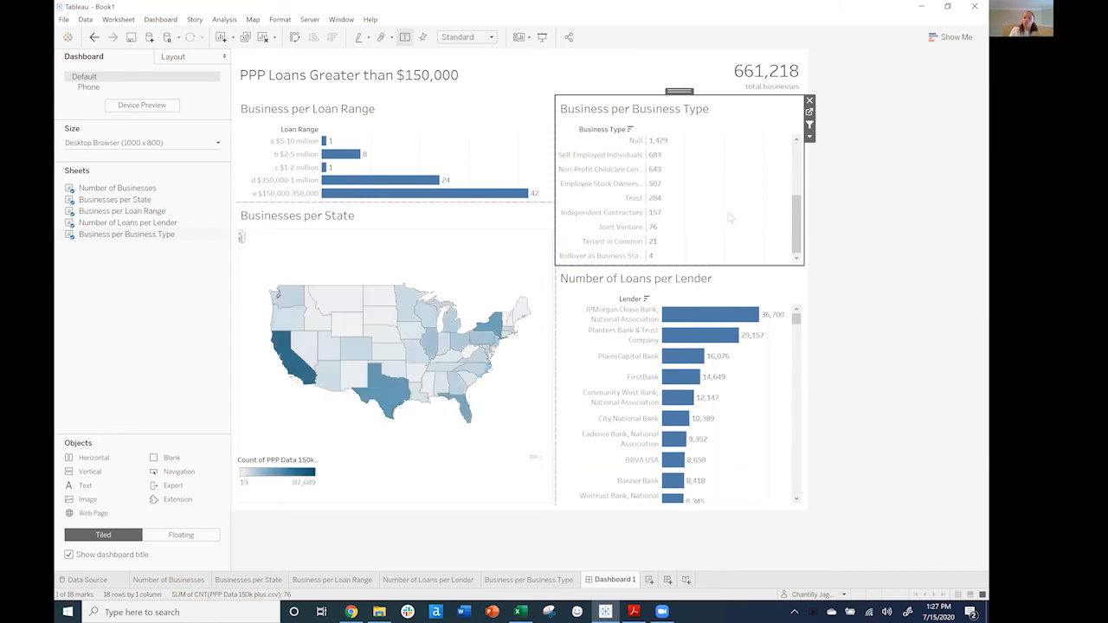
left_click(892, 244)
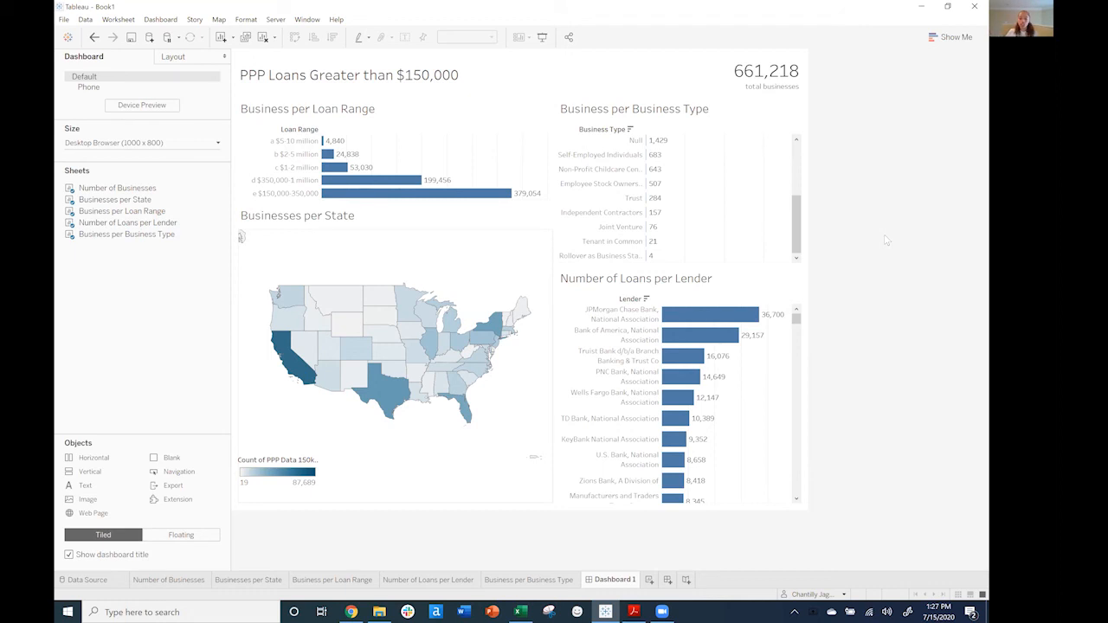
Step: Switch to Chrome and browse the published vizzes on the Lovelytics Tableau Public profile
left_click(351, 612)
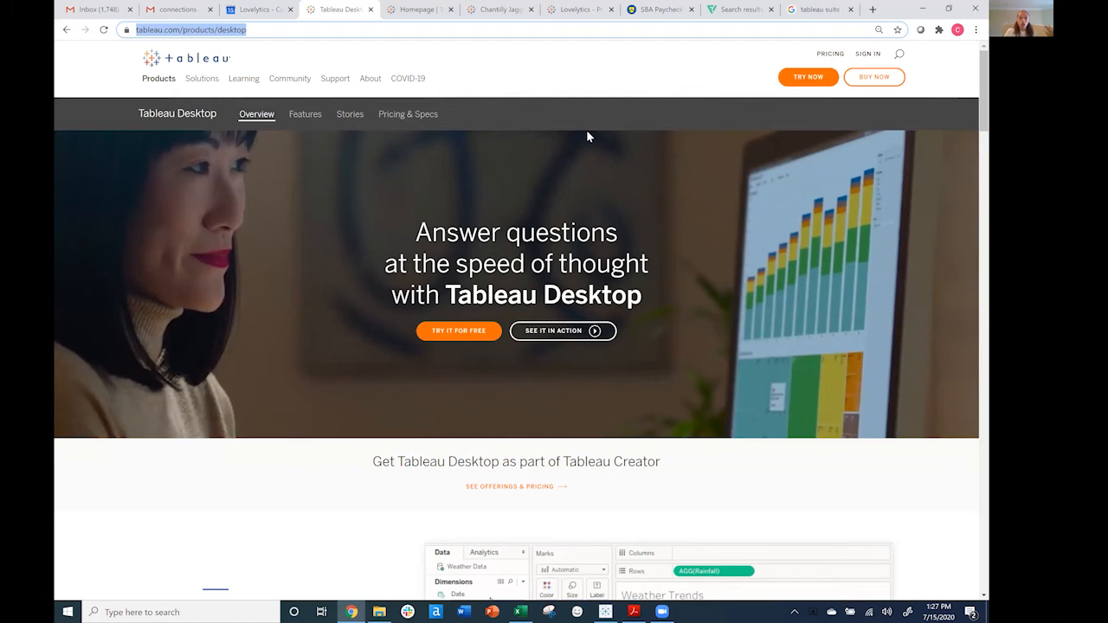
left_click_drag(857, 9, 749, 117)
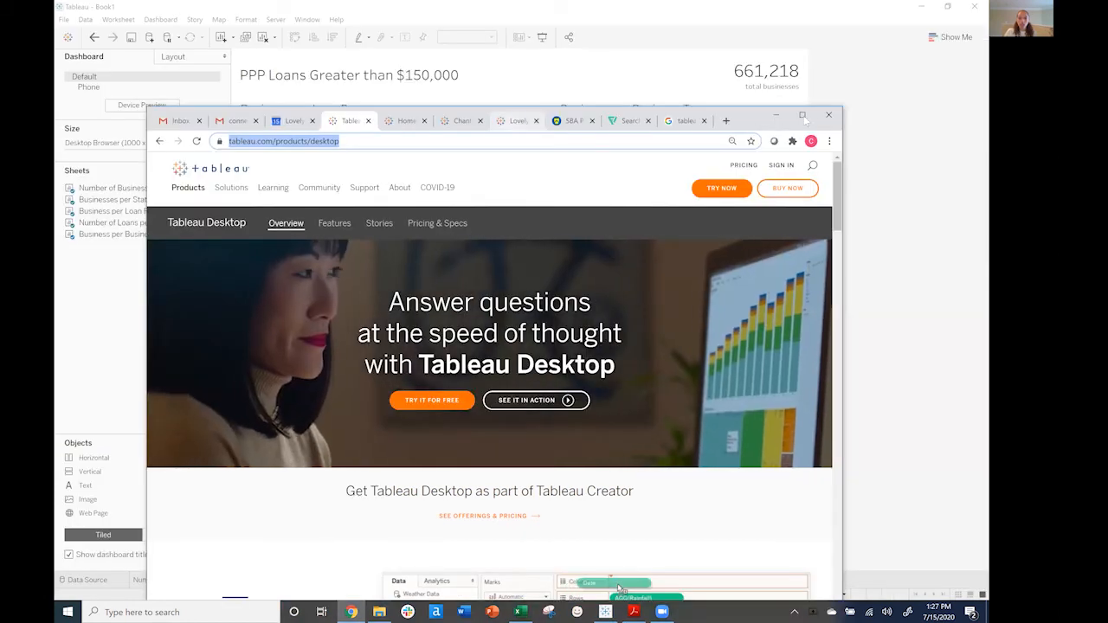
left_click(802, 115)
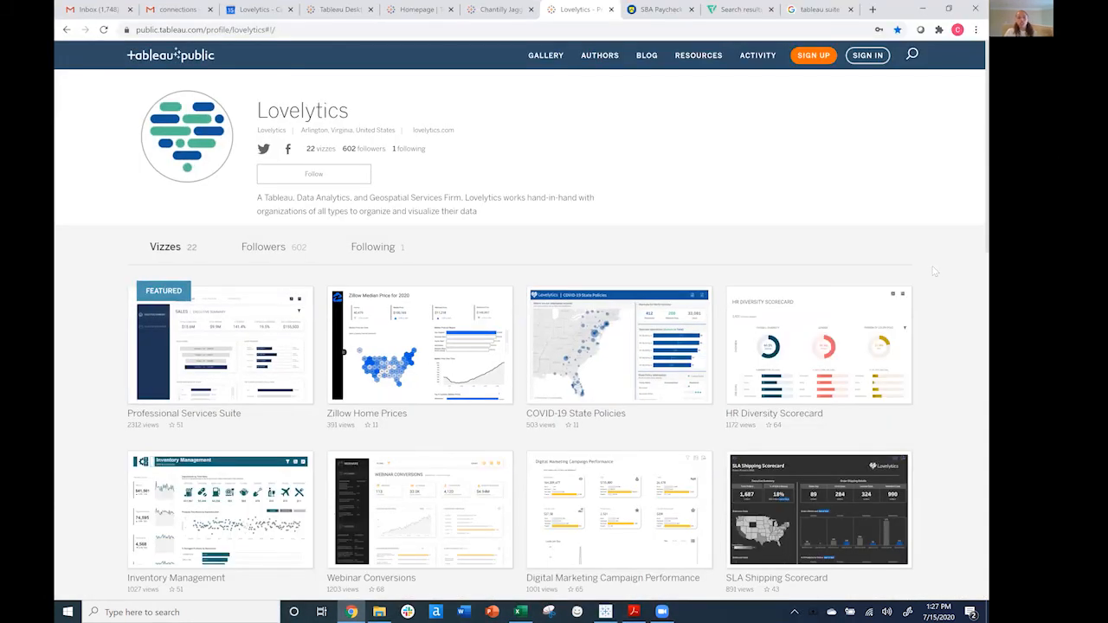
scroll(936, 269, "down", 2)
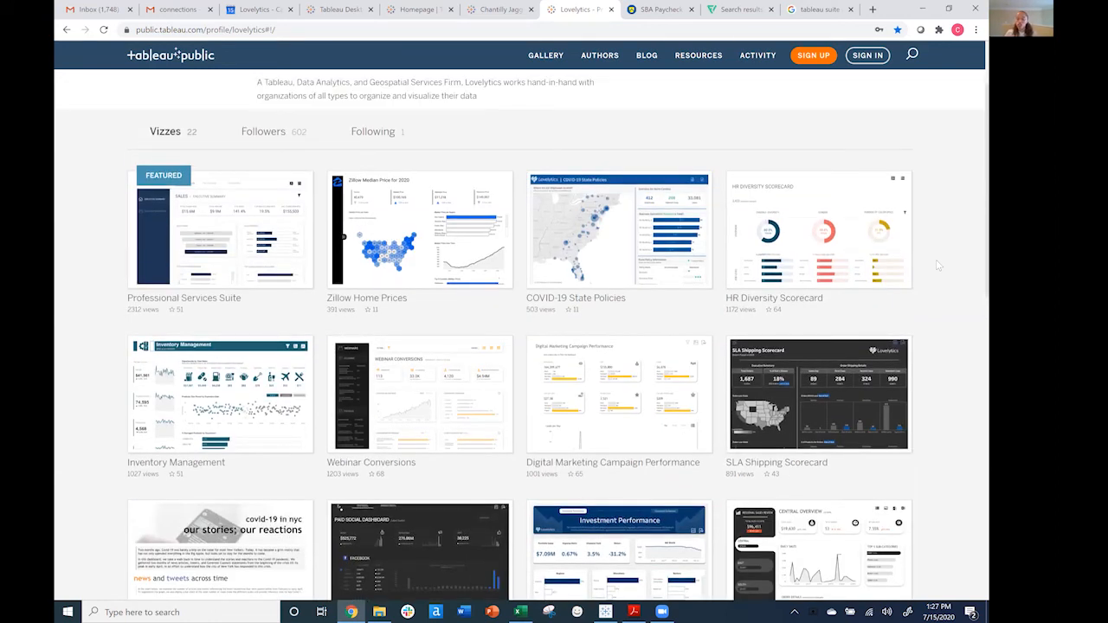
scroll(937, 265, "down", 2)
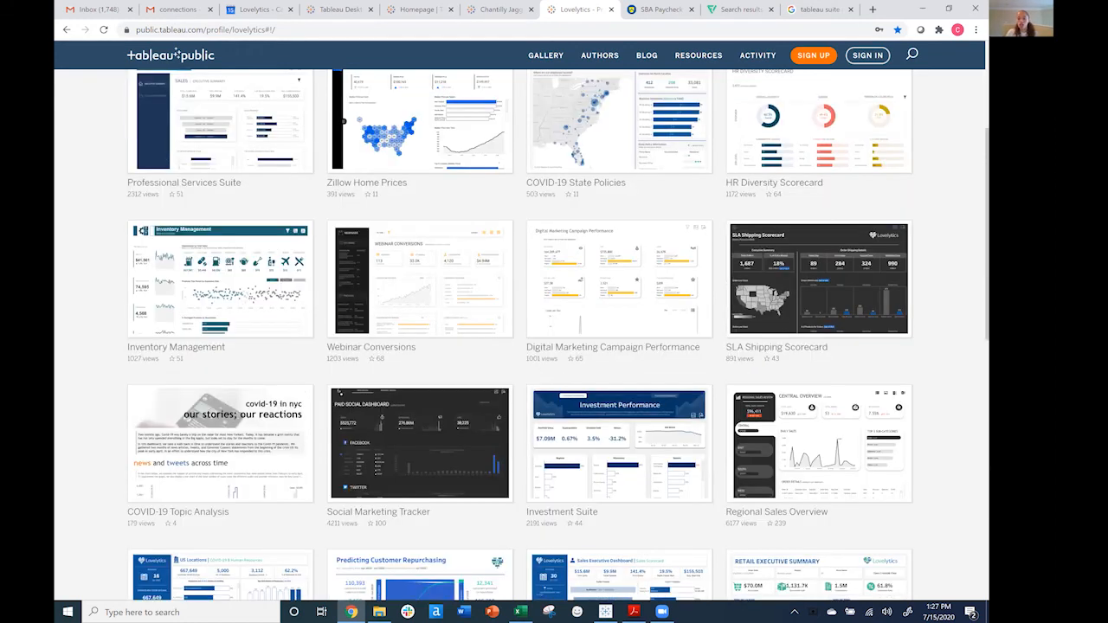
scroll(702, 56, "down", 1)
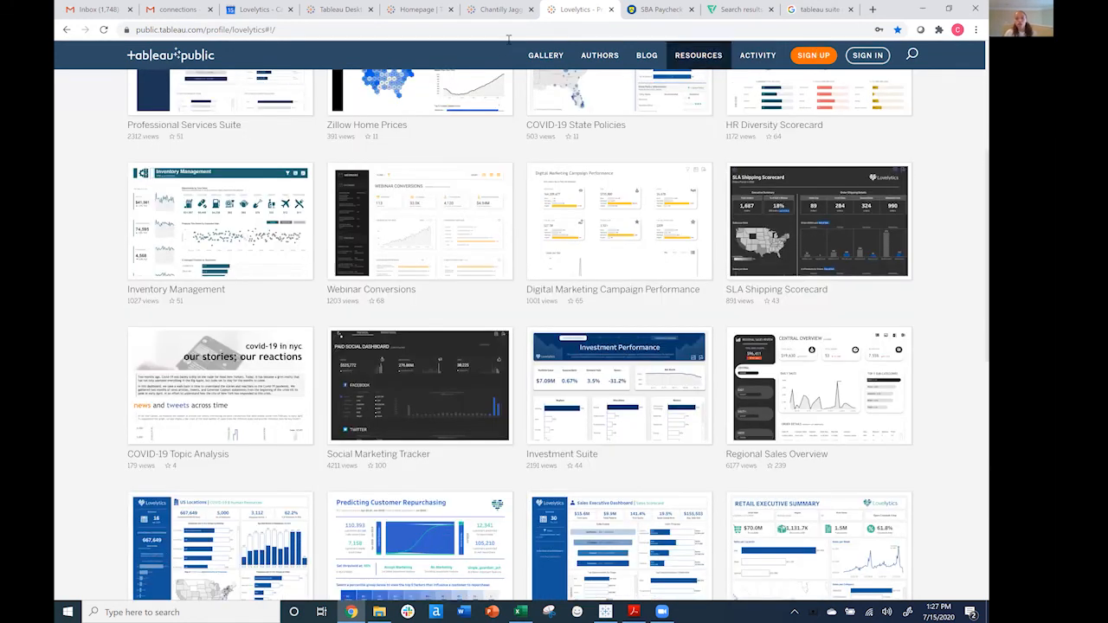
left_click(517, 12)
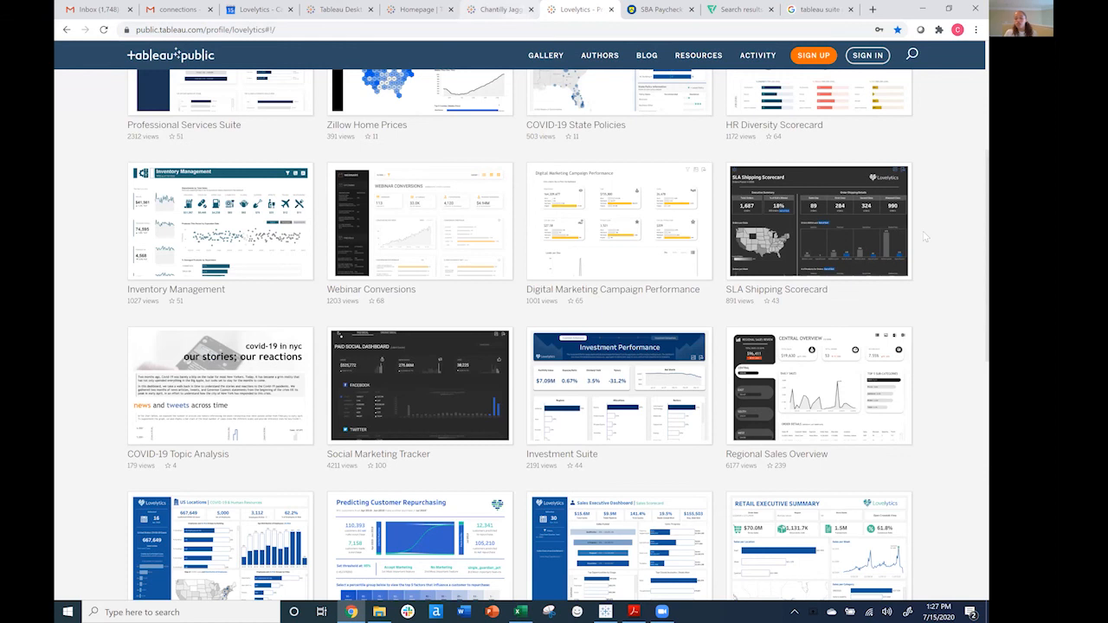
Step: Browse the vizzes on the Lovelytics profile and on the presenter's own Tableau Public profile
scroll(895, 389, "down", 4)
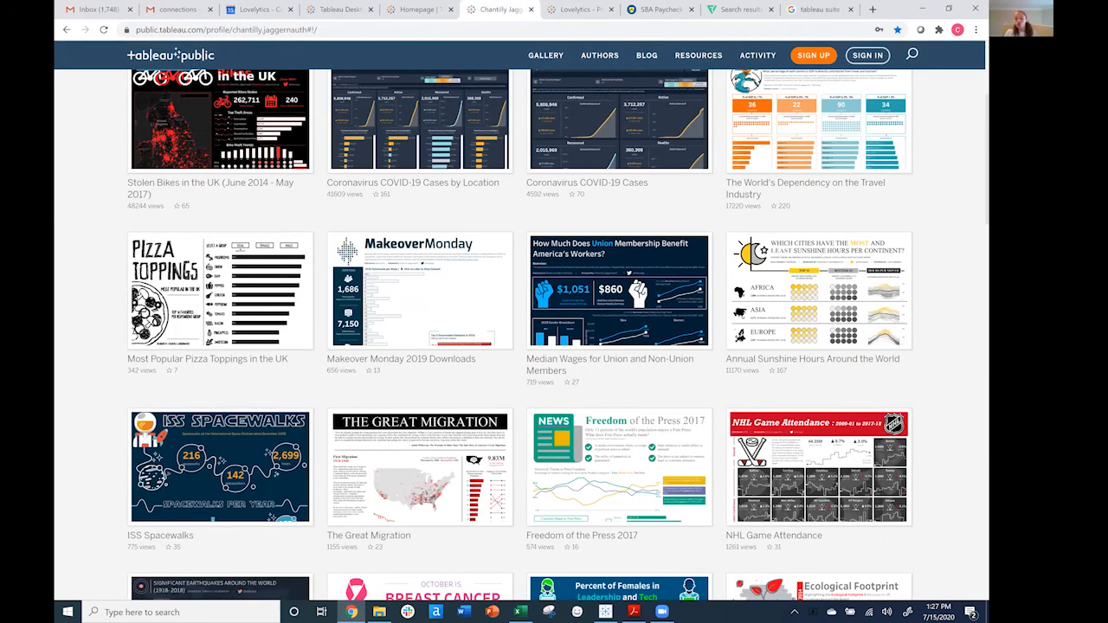
scroll(520, 346, "up", 4)
scroll(519, 347, "down", 2)
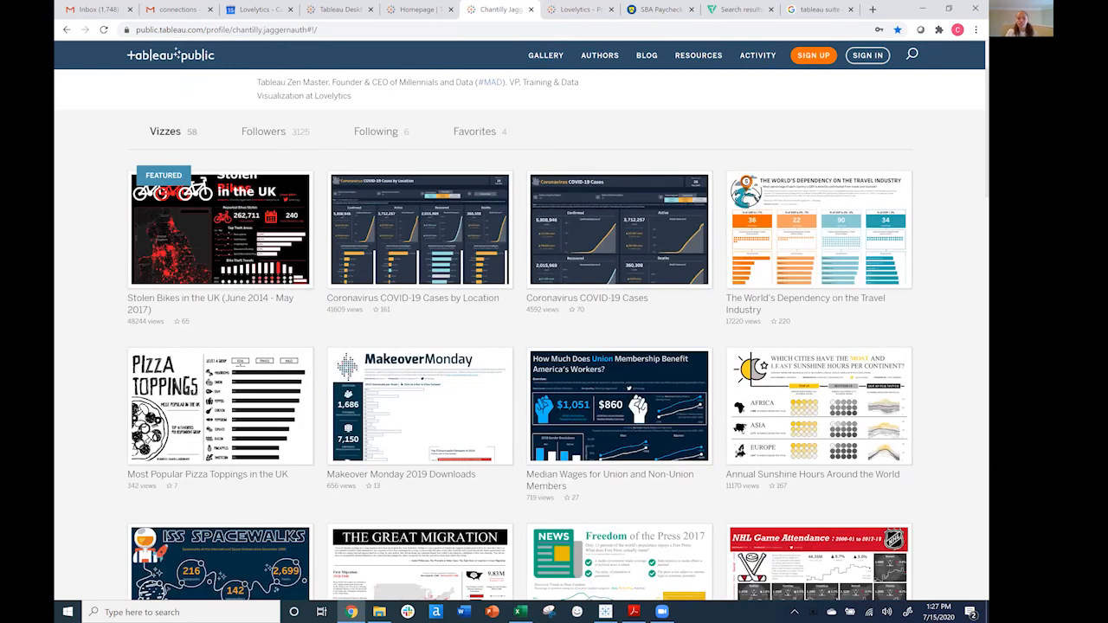
scroll(520, 347, "down", 1)
scroll(520, 347, "down", 1)
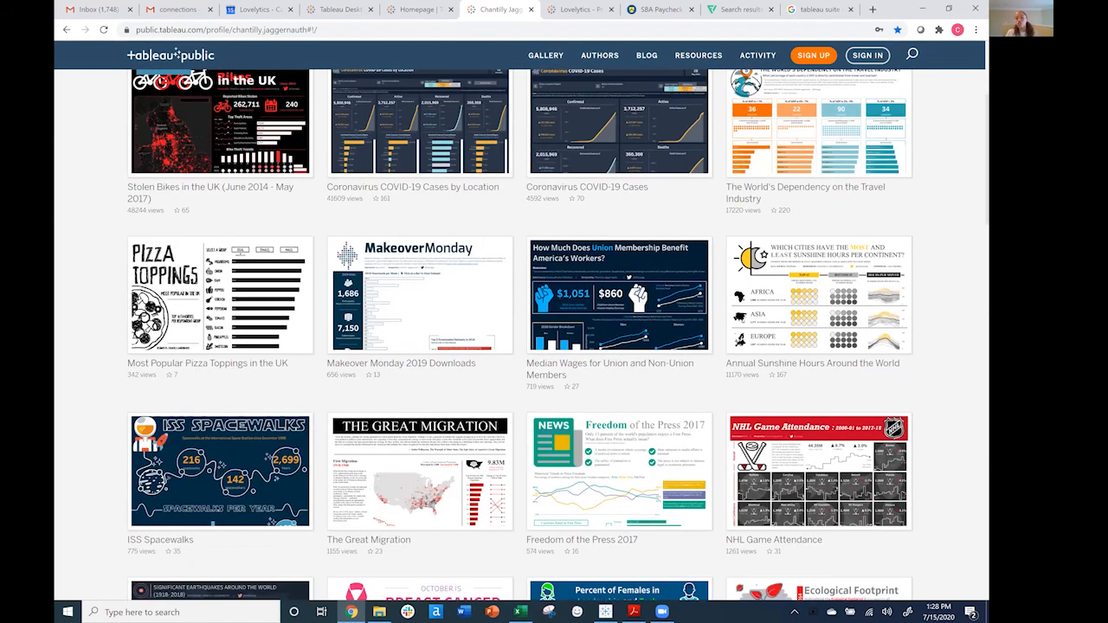
scroll(520, 347, "up", 2)
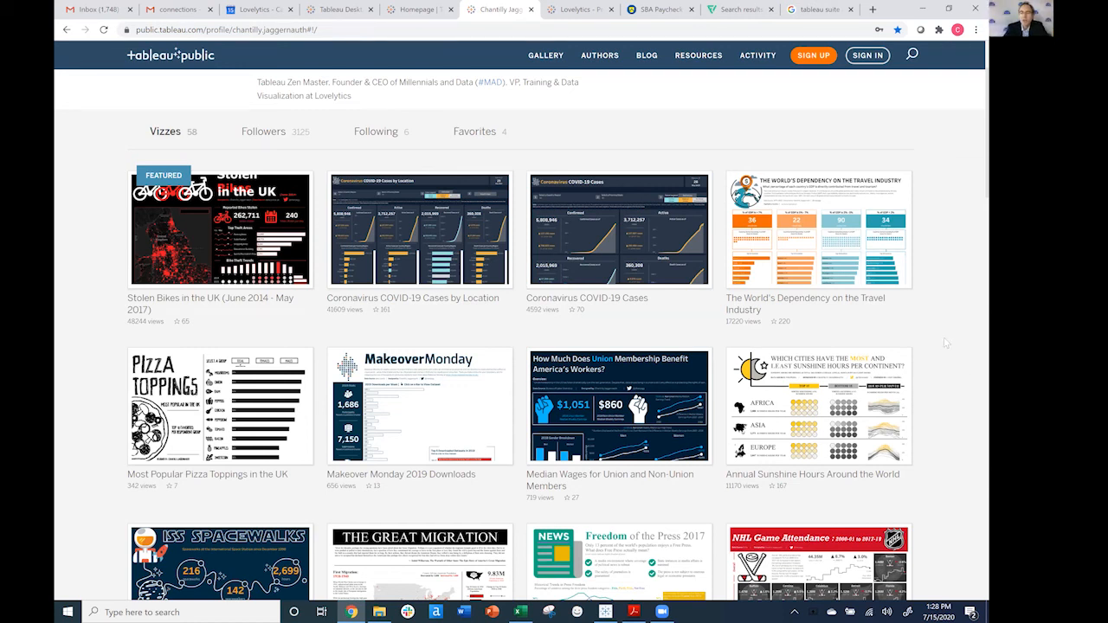
Step: Switch to Tableau Desktop and show the server options for saving the workbook to Tableau Public, without choosing one
left_click(605, 612)
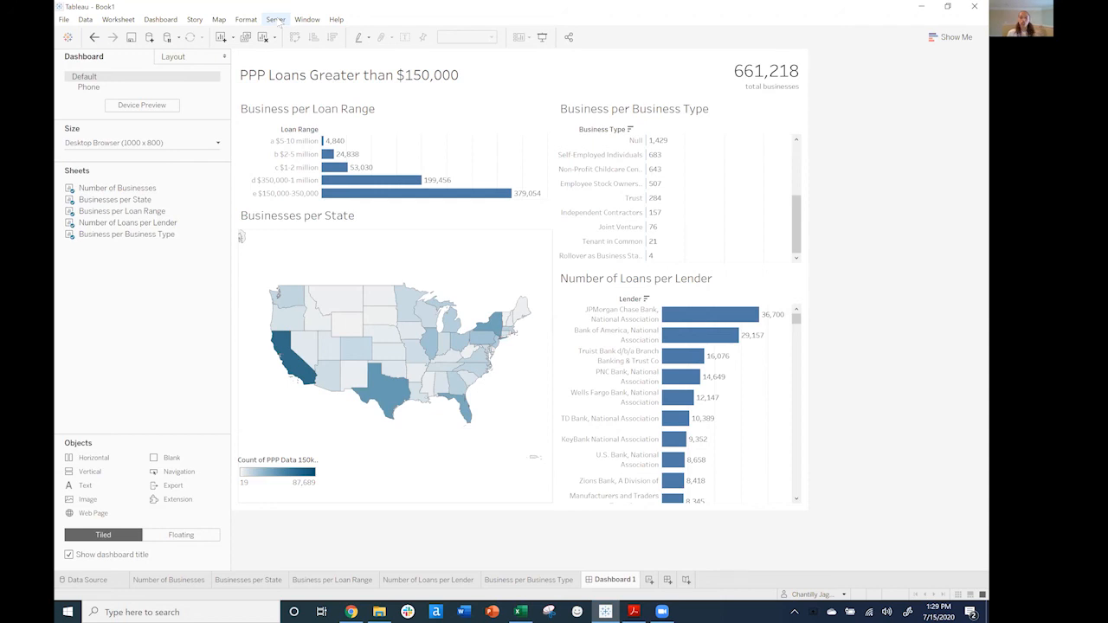
left_click(277, 19)
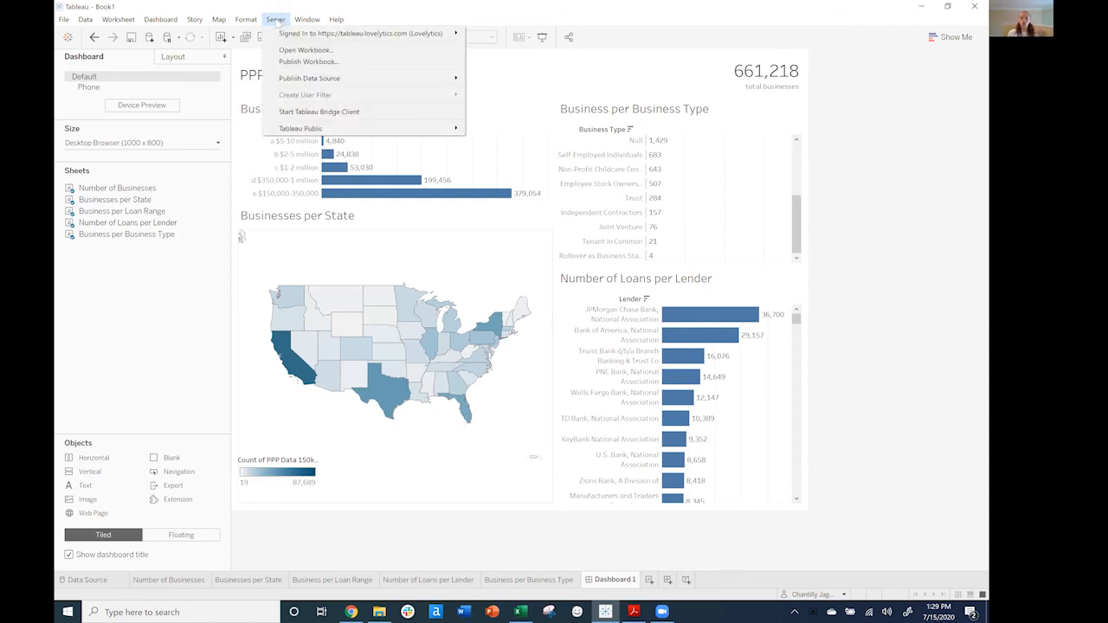
mouse_move(313, 130)
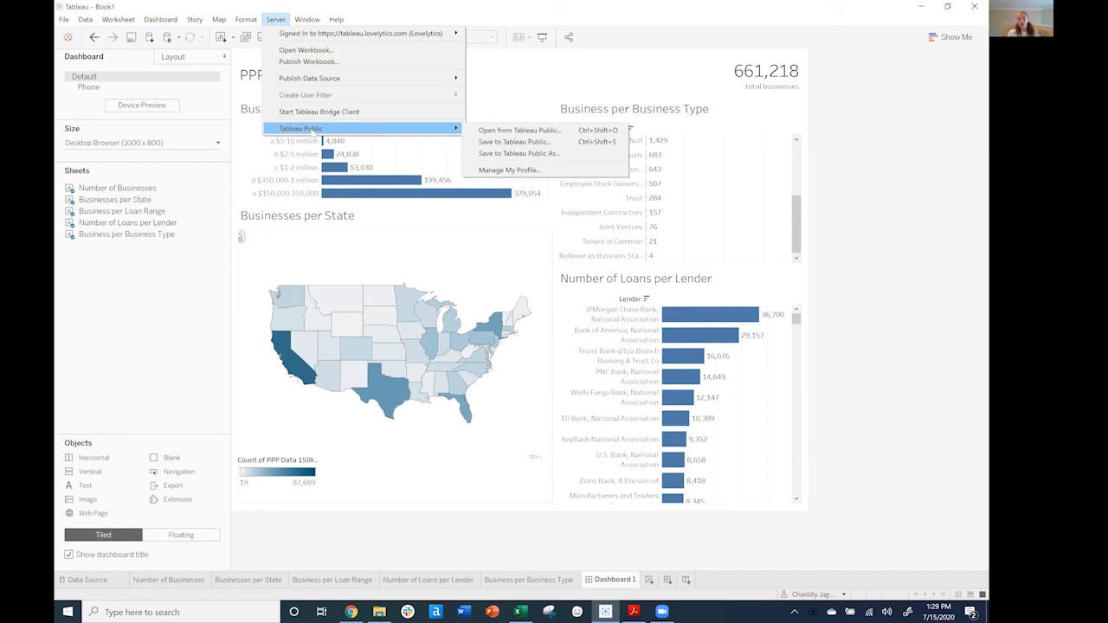
left_click(900, 224)
Step: Switch to Chrome and open the Coronavirus COVID-19 Cases by Location viz from the presenter's profile
left_click(352, 612)
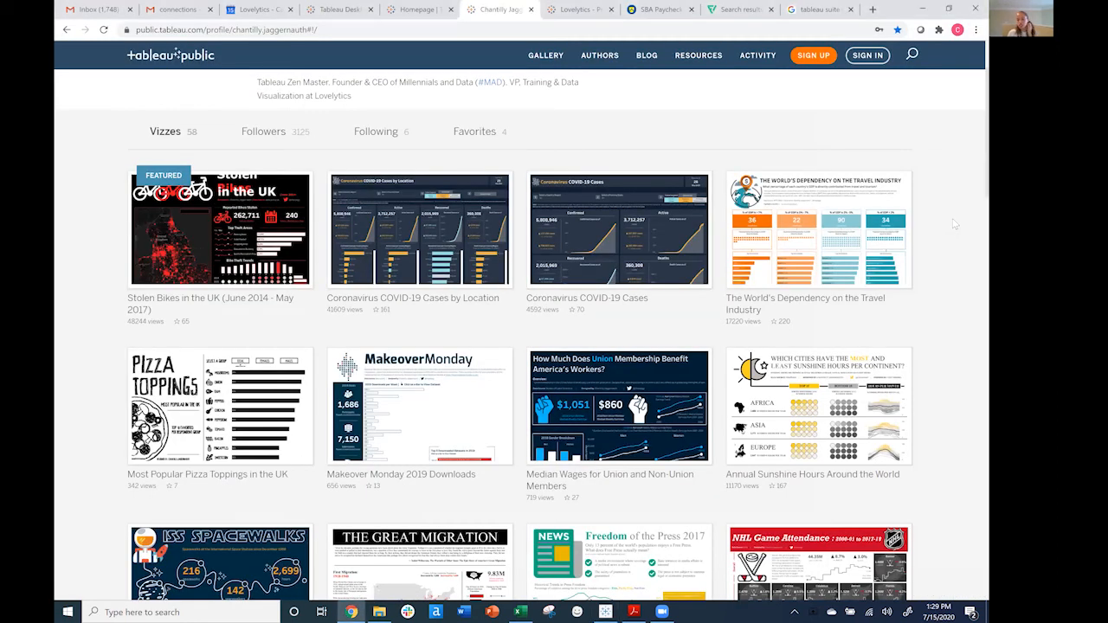
scroll(955, 225, "up", 2)
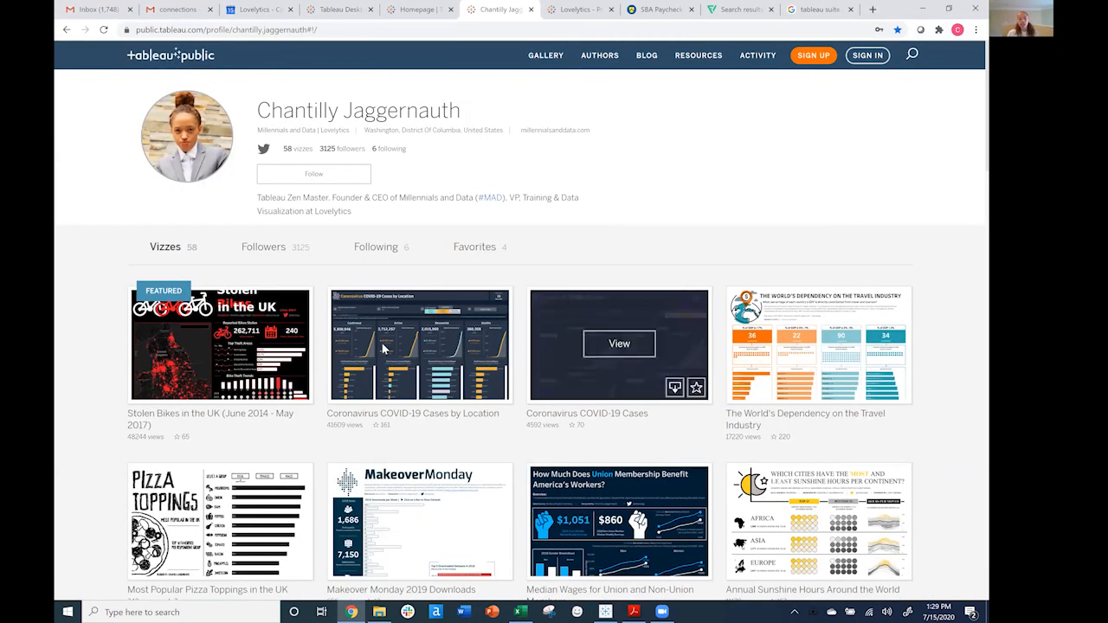
left_click(415, 346)
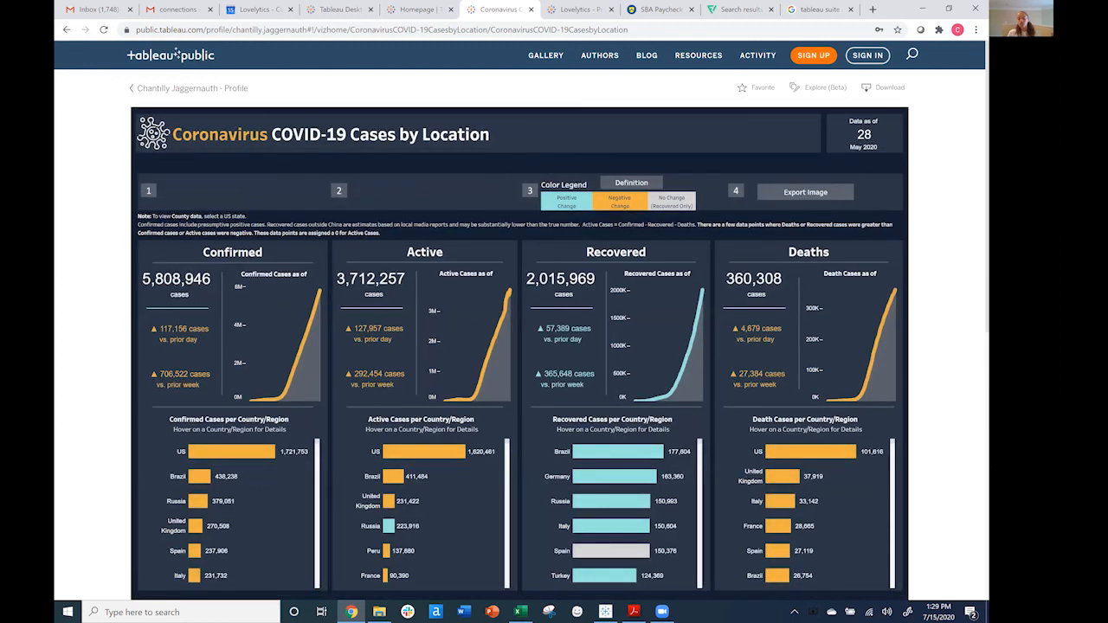
Step: Show the viz's share options with the embed code selected, close them and look over the whole COVID-19 dashboard
scroll(970, 191, "down", 1)
scroll(970, 192, "down", 3)
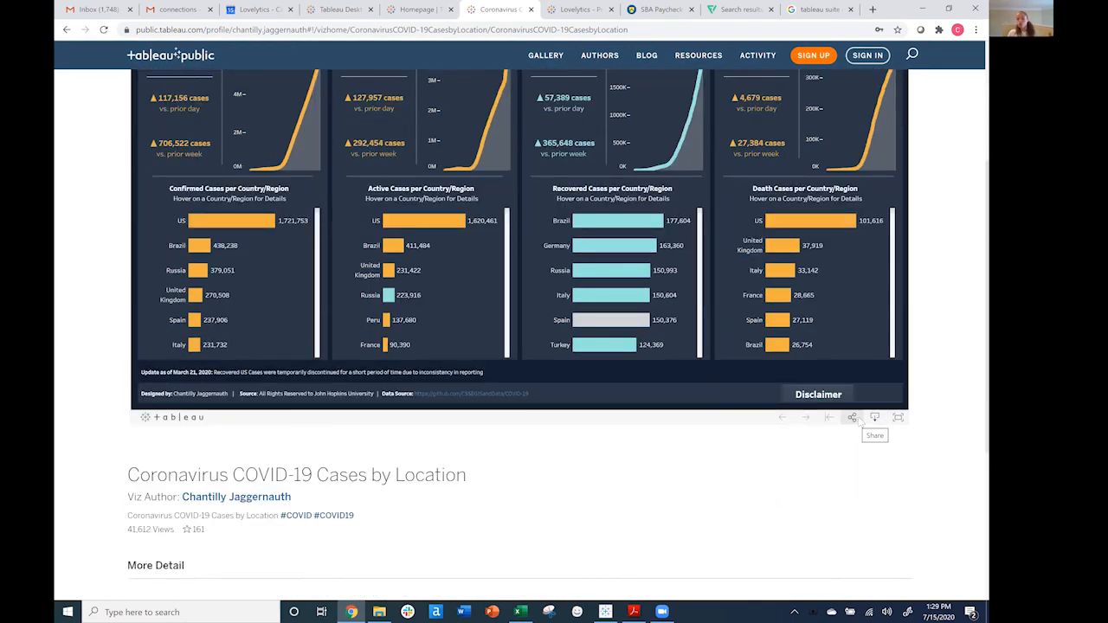
left_click(852, 418)
left_click(493, 145)
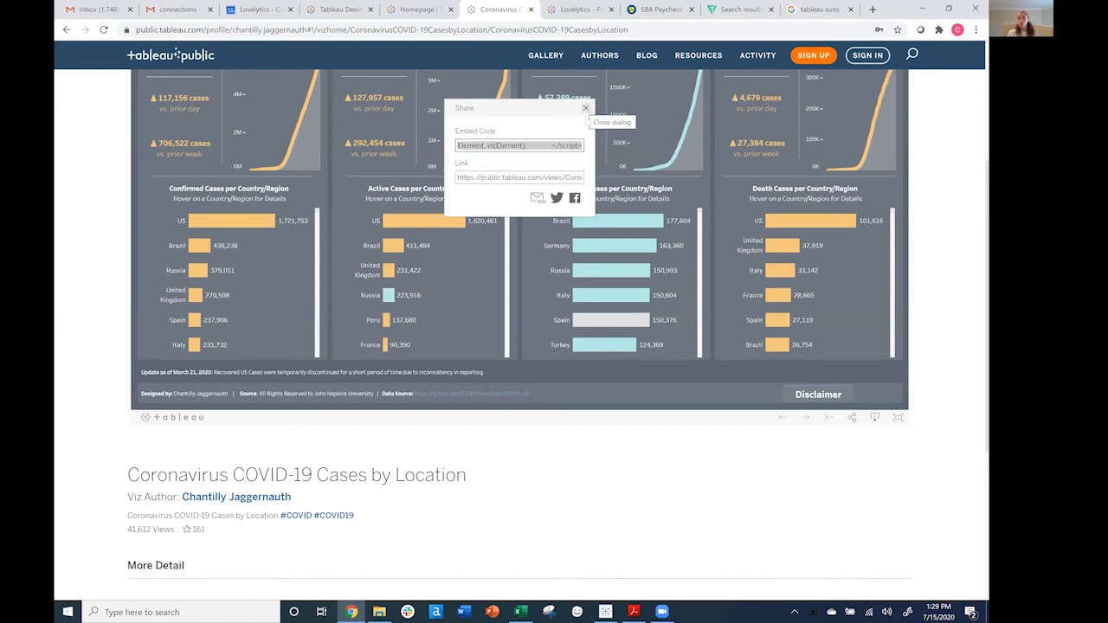
left_click(588, 110)
scroll(587, 112, "up", 3)
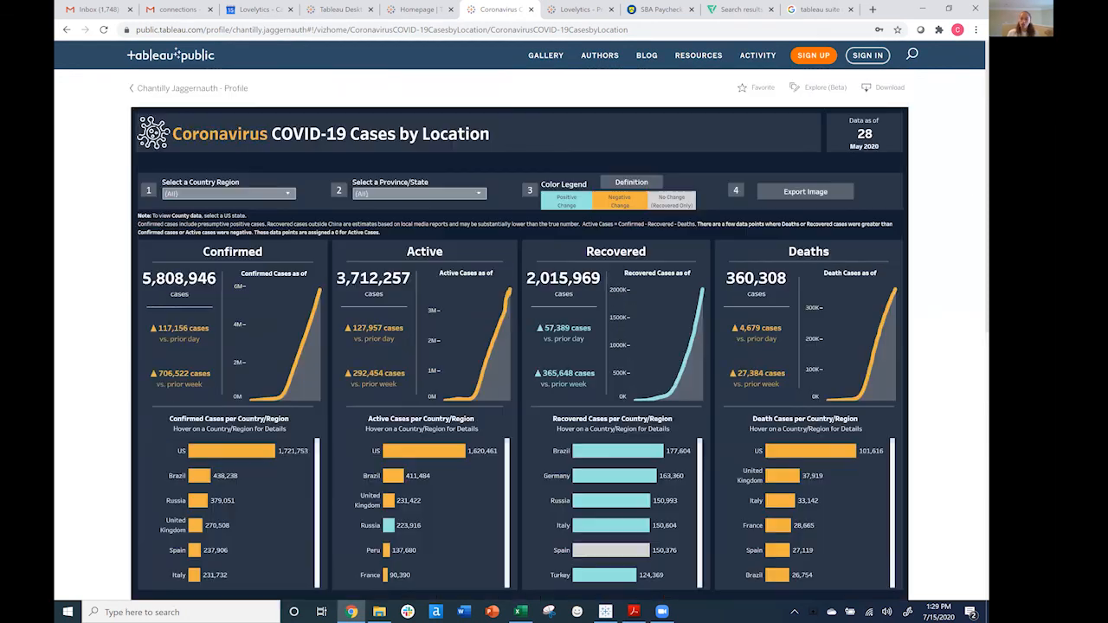
scroll(970, 197, "down", 4)
scroll(970, 197, "up", 3)
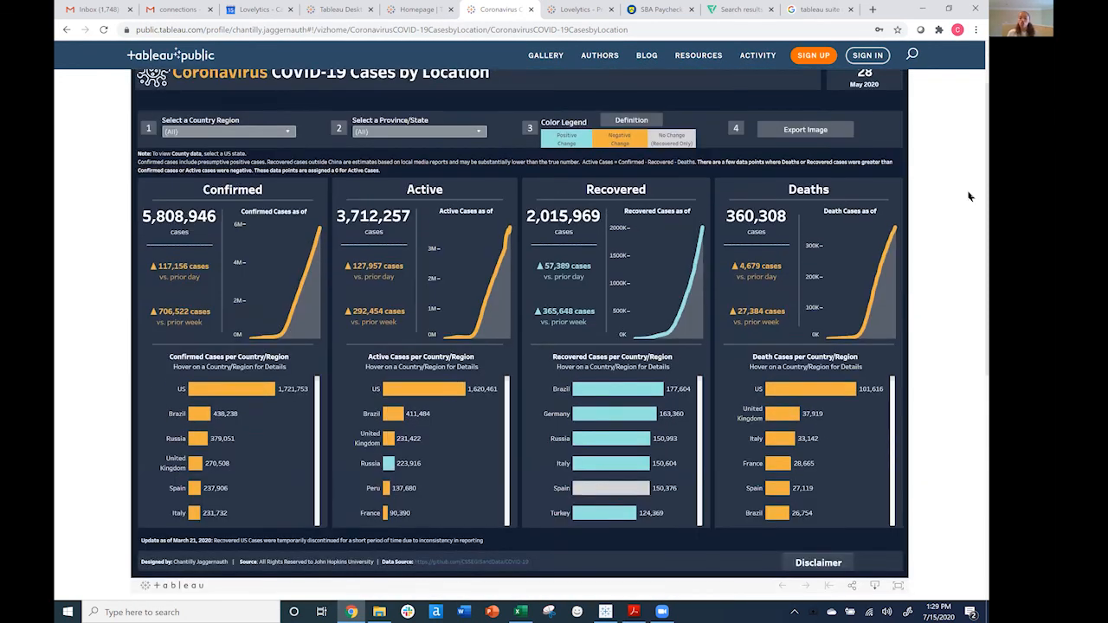
scroll(943, 89, "up", 1)
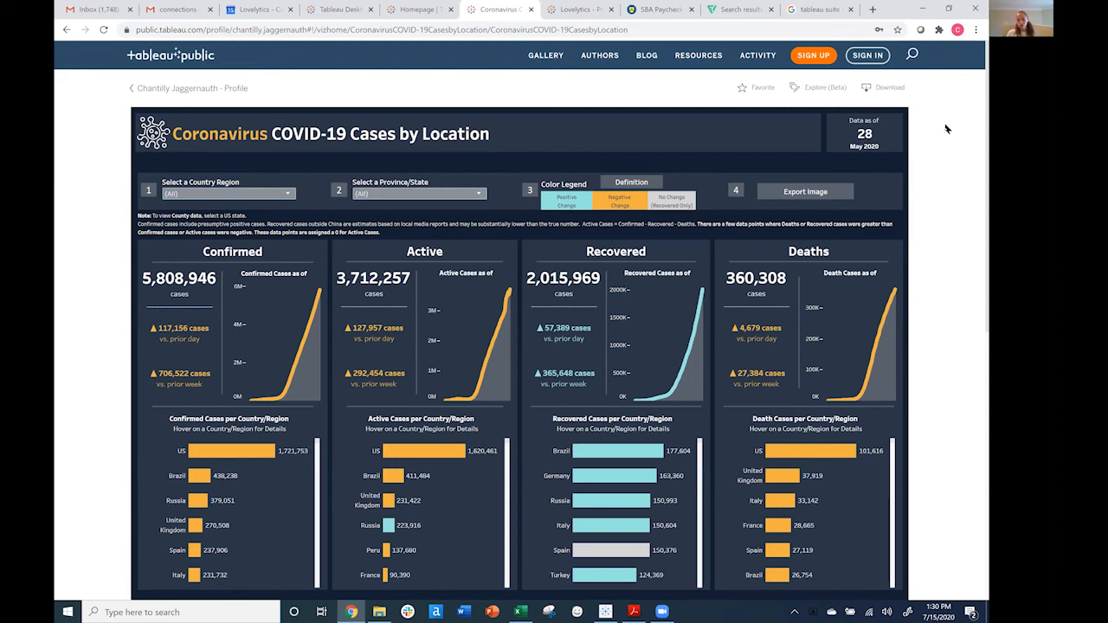
Step: Switch to Tableau Desktop and show the dashboard's image export and Print to PDF options without running them
left_click(606, 612)
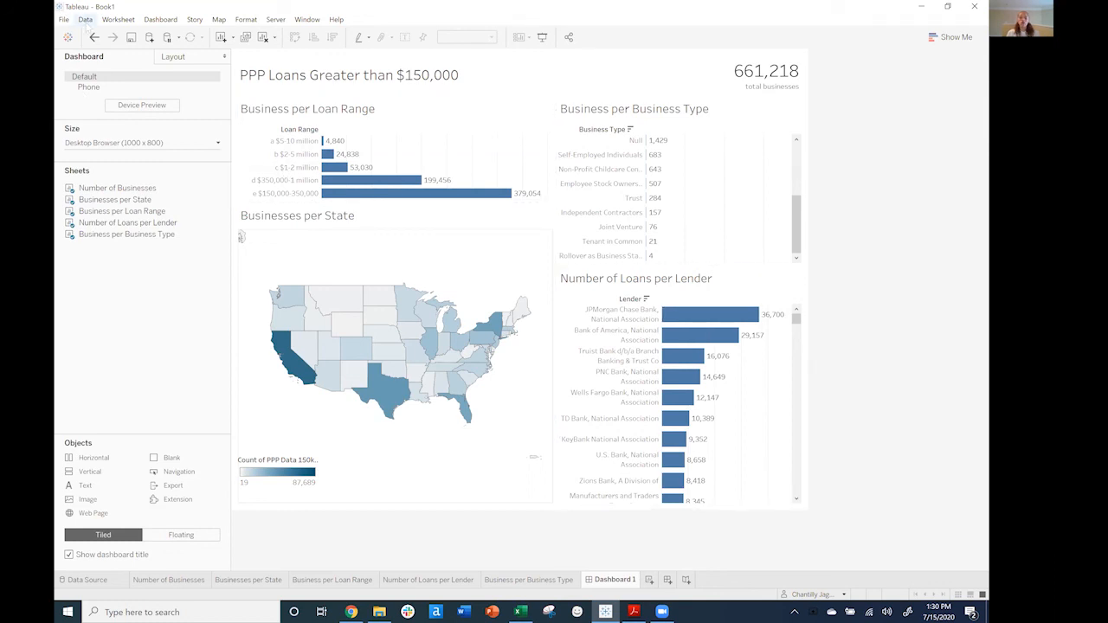
left_click(148, 19)
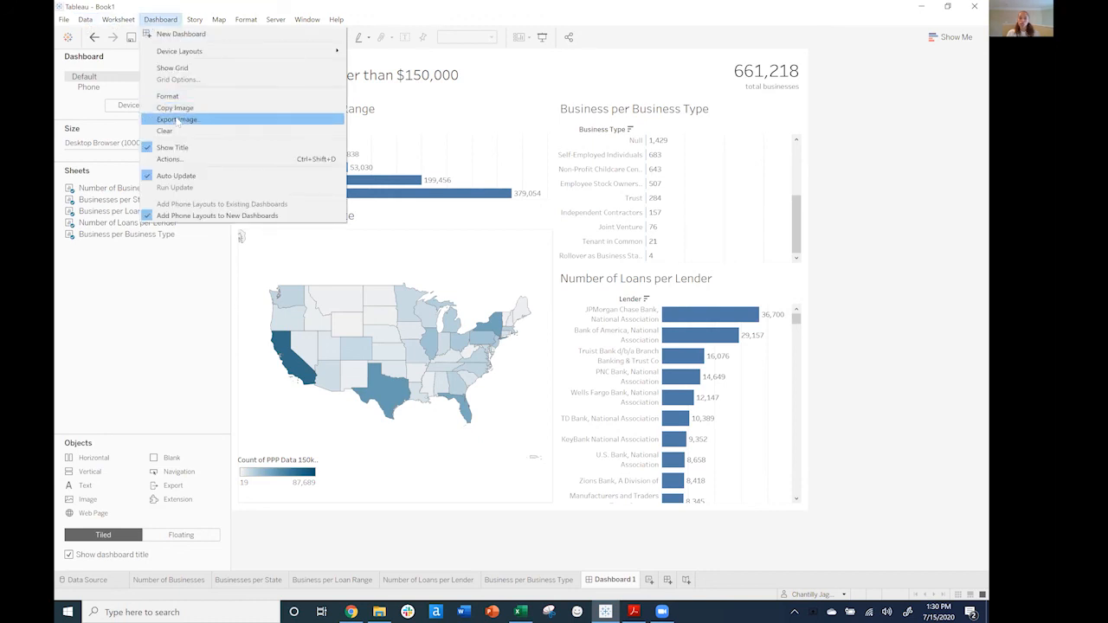
left_click(64, 19)
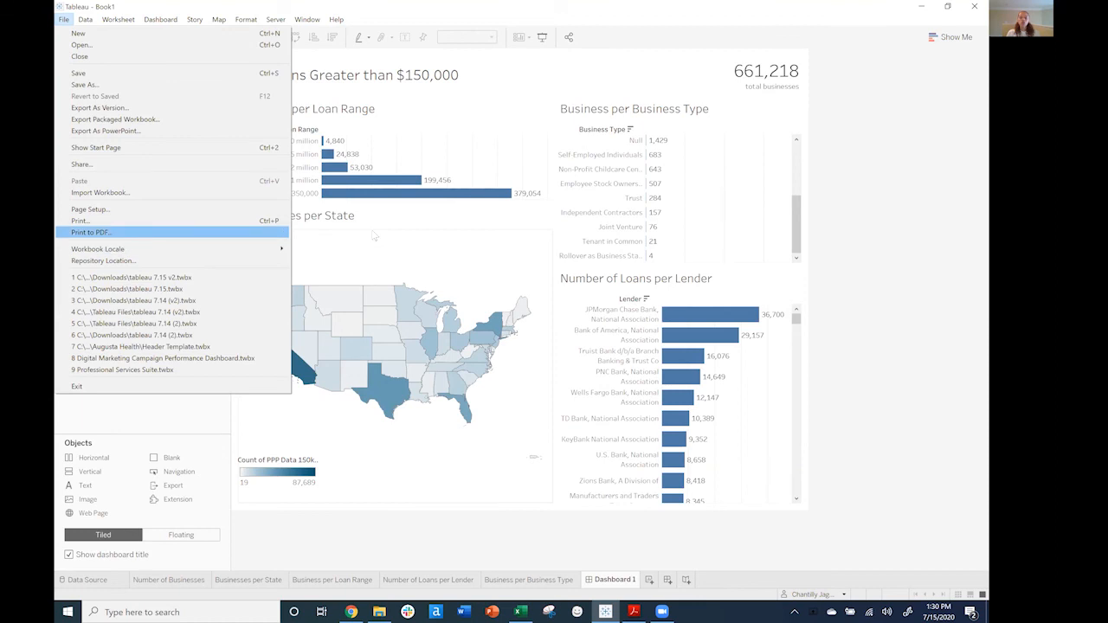
left_click(374, 236)
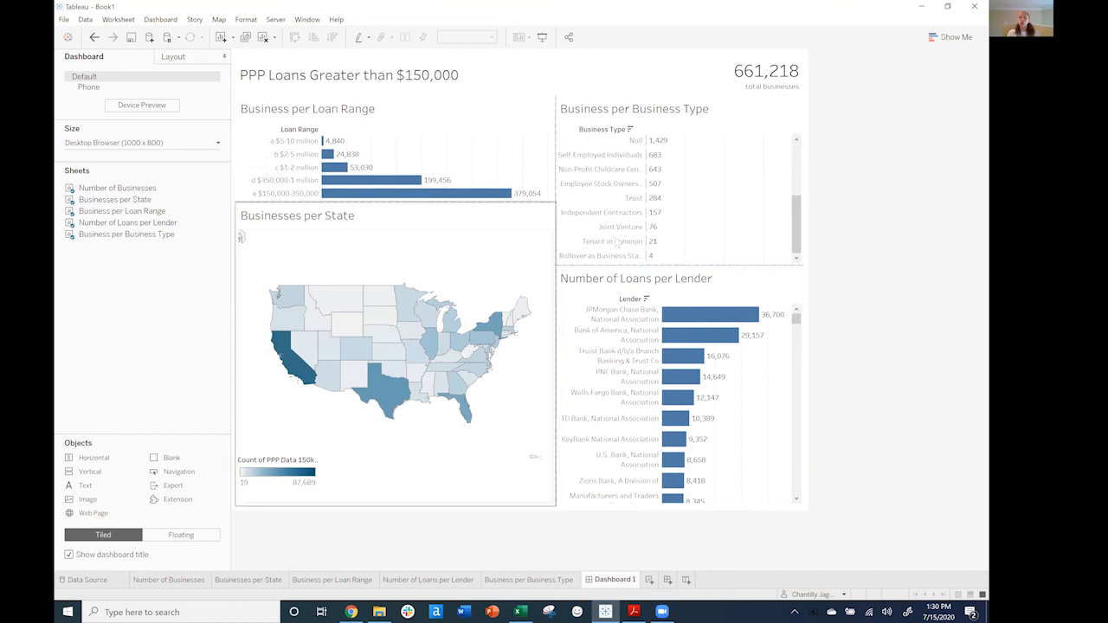
left_click(531, 160)
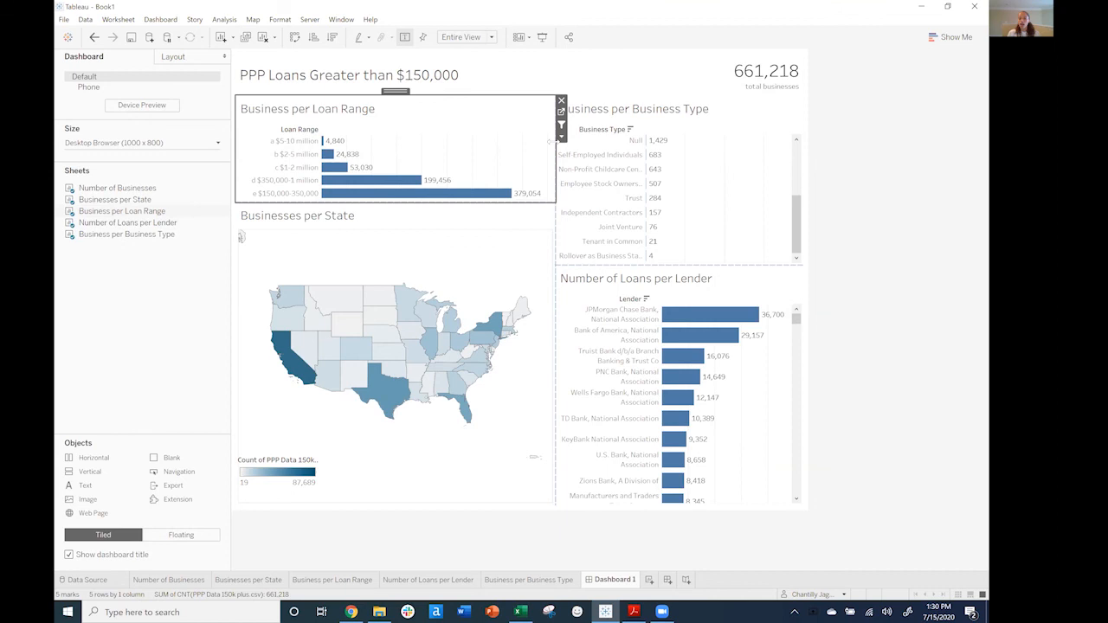
left_click(718, 176)
left_click(901, 224)
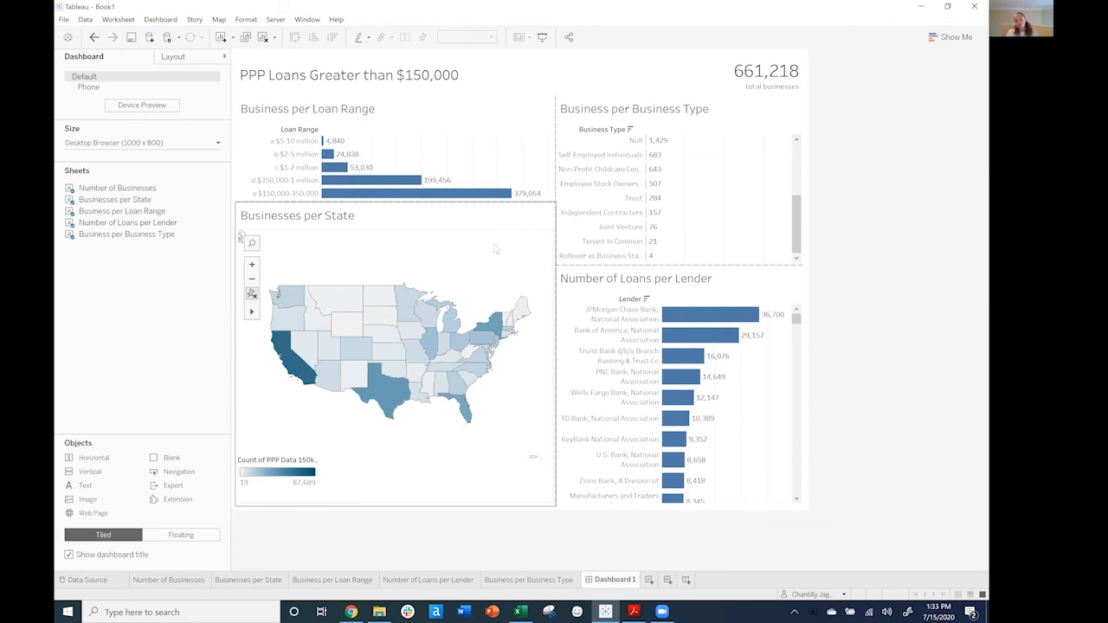
Step: Switch to Chrome, open designsecretsforanondesigner.com in a new tab, and return to the Tableau Desktop dashboard
left_click(353, 612)
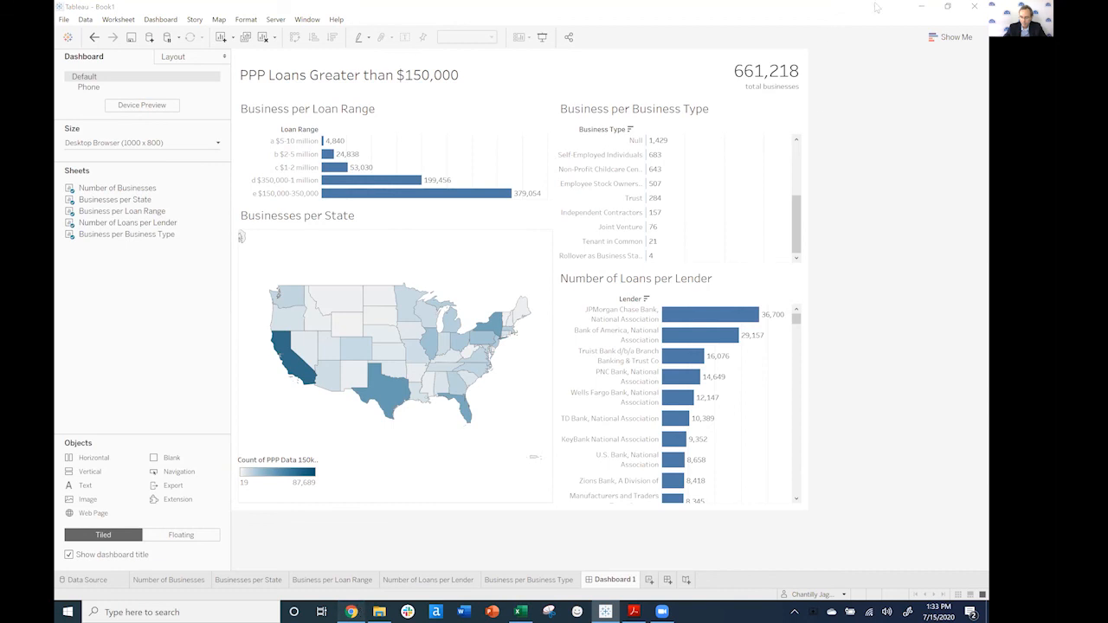
left_click(873, 9)
type("des")
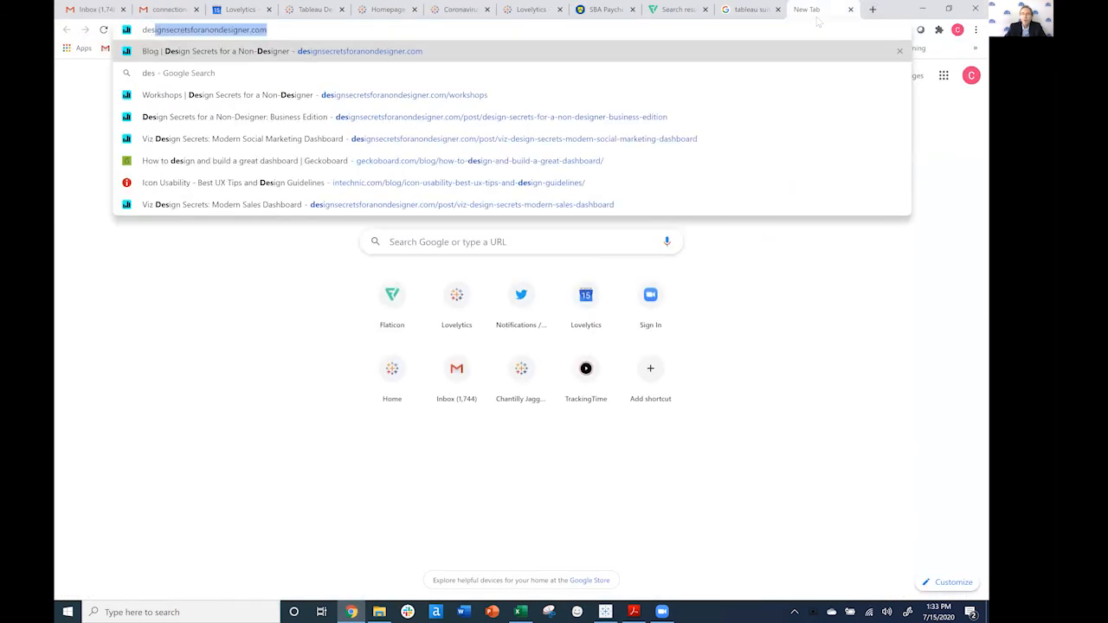
key("Return")
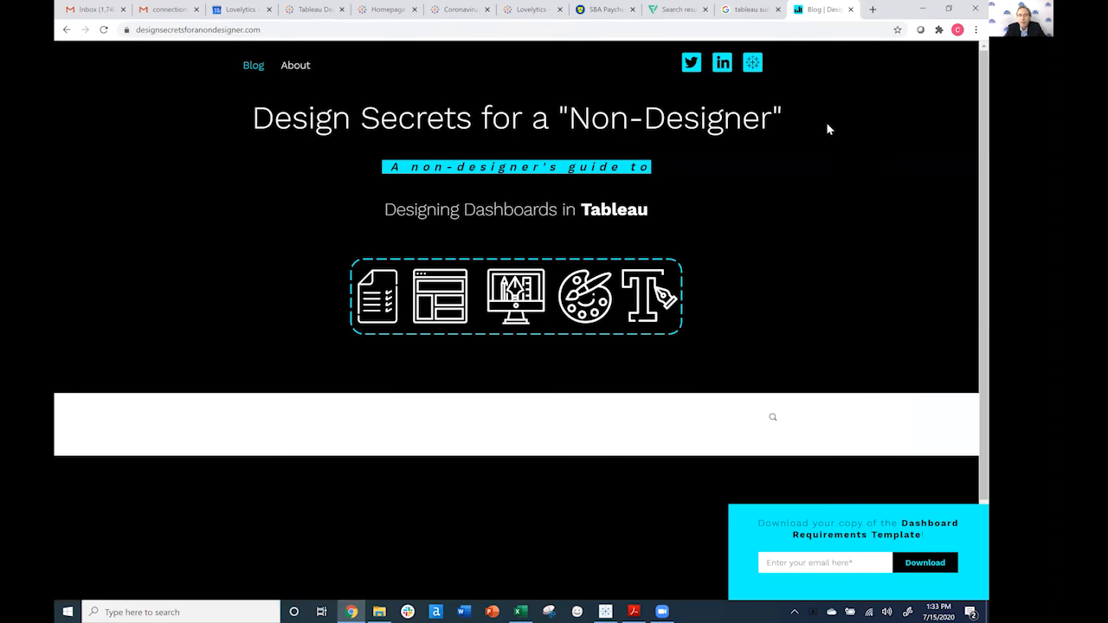
left_click(925, 9)
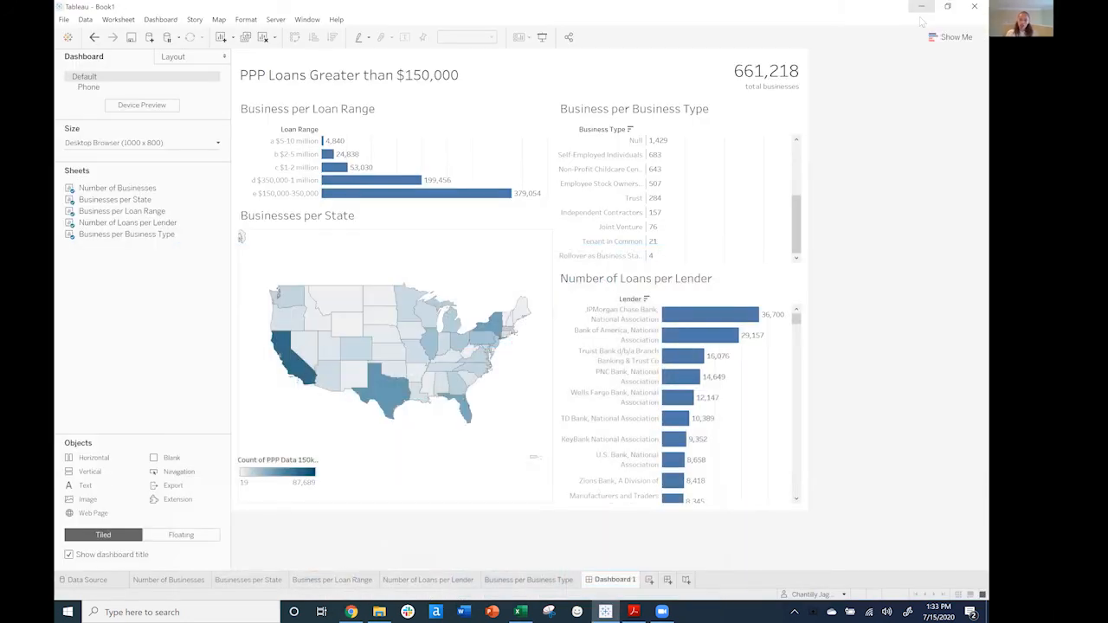